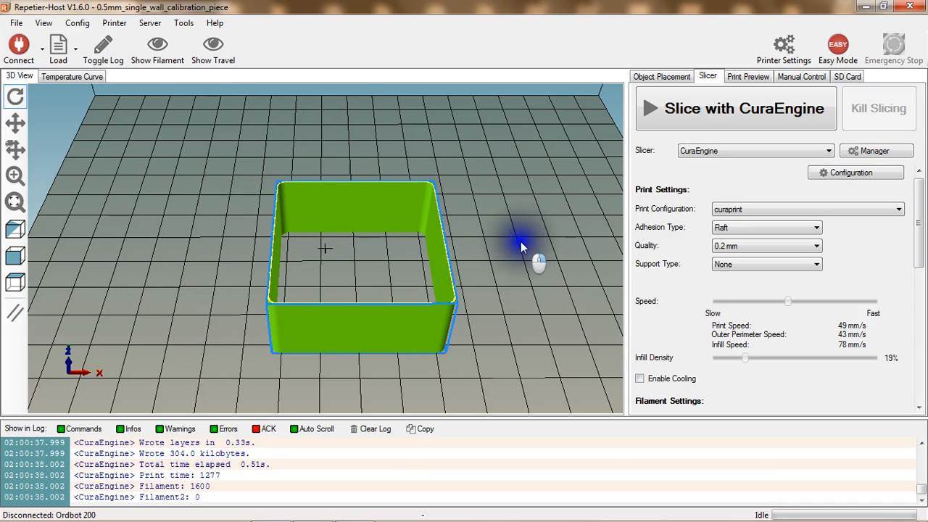
# Step: Set the adhesion type to Brim and slice the calibration piece with CuraEngine
pyautogui.click(796, 227)
pyautogui.click(781, 248)
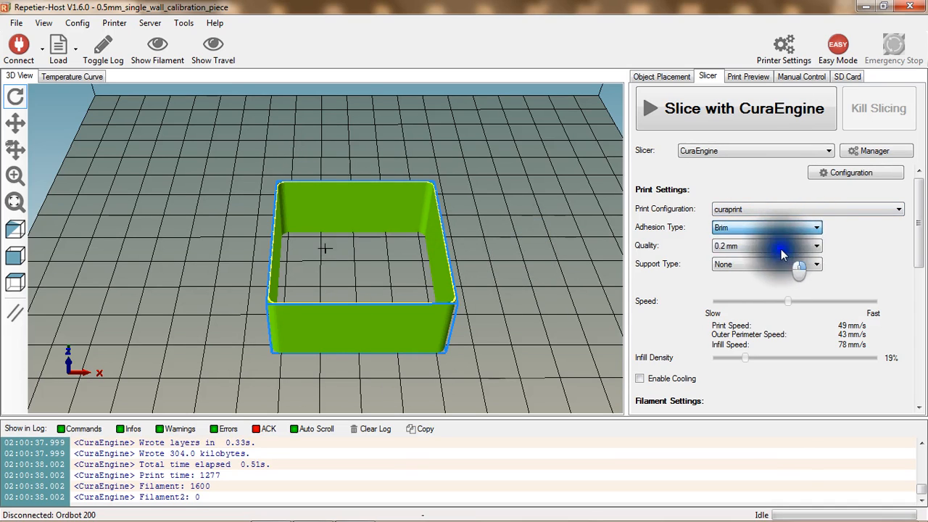
pyautogui.click(728, 115)
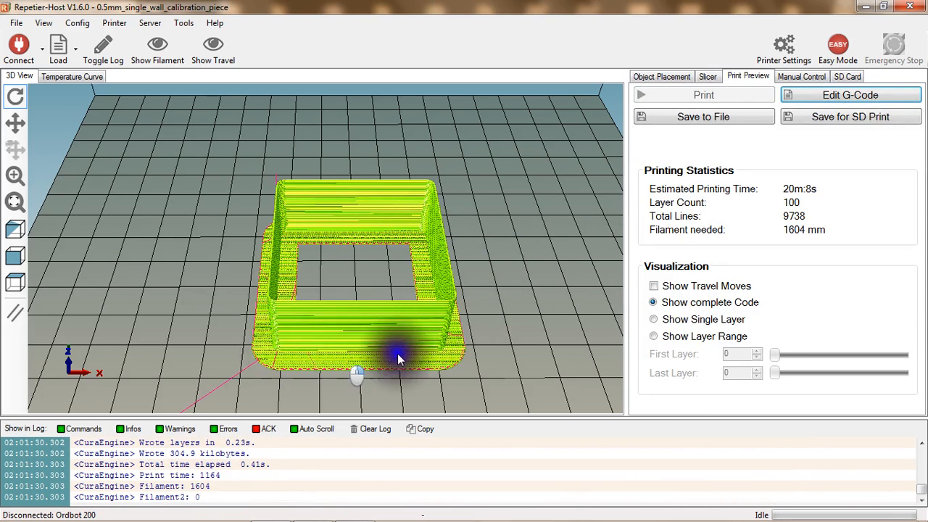
# Step: Compare the original calibration piece with its sliced preview and examine the brim around its base
pyautogui.click(644, 78)
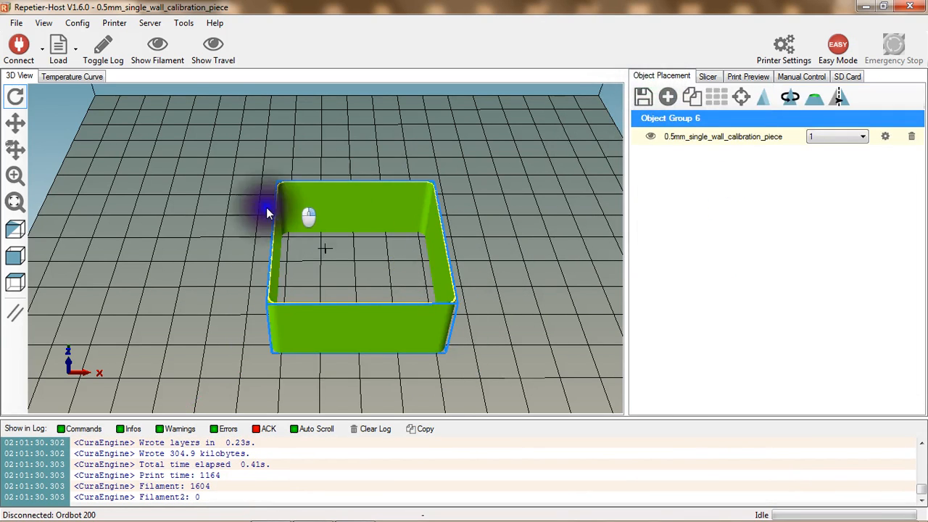
pyautogui.click(751, 76)
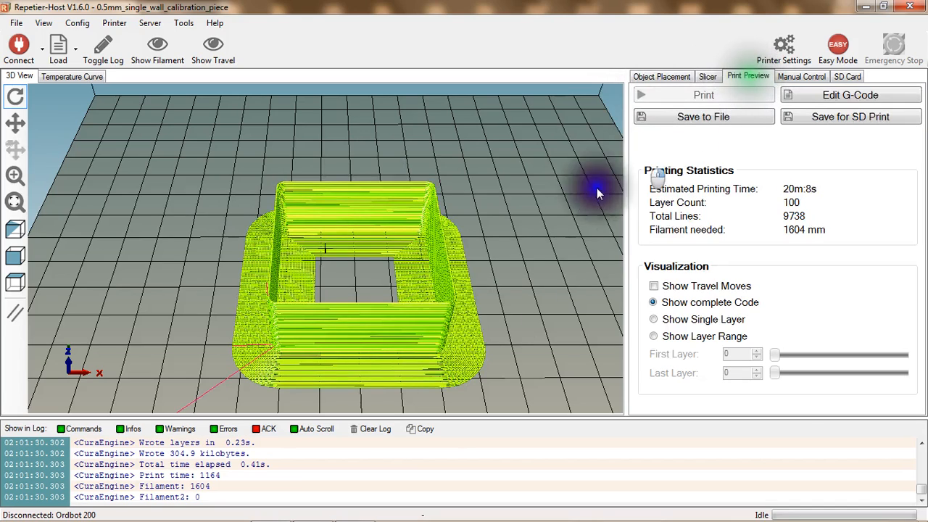
pyautogui.moveTo(329, 350); pyautogui.dragTo(448, 357)
pyautogui.scroll(5, 218, 312)
pyautogui.scroll(5, 372, 276)
pyautogui.moveTo(276, 340)
pyautogui.mouseDown()
pyautogui.moveTo(188, 339)
pyautogui.moveTo(222, 310)
pyautogui.moveTo(227, 339)
pyautogui.moveTo(245, 334)
pyautogui.moveTo(190, 353)
pyautogui.moveTo(260, 343)
pyautogui.moveTo(545, 391)
pyautogui.moveTo(504, 389)
pyautogui.moveTo(512, 388)
pyautogui.moveTo(472, 356)
pyautogui.moveTo(398, 338)
pyautogui.moveTo(385, 348)
pyautogui.moveTo(416, 337)
pyautogui.mouseUp()
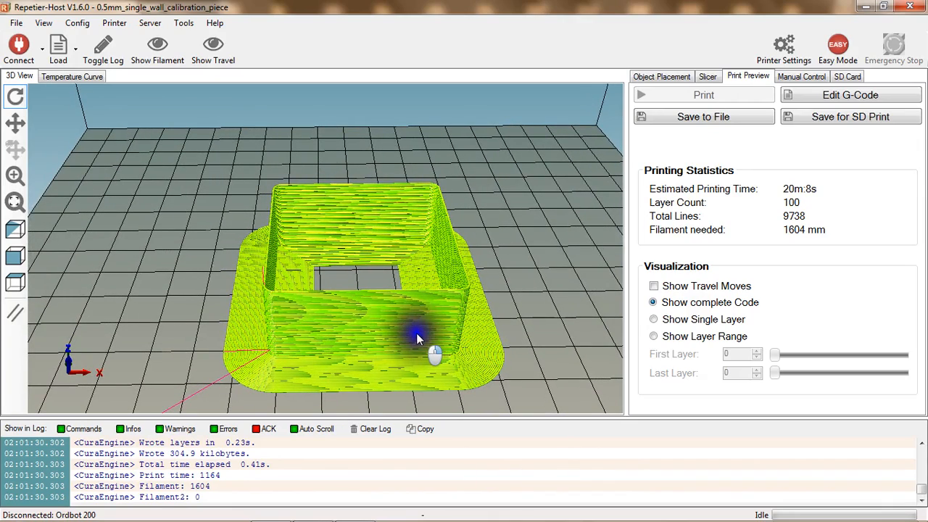
# Step: Set the adhesion type to None, slice the calibration piece again and inspect the resulting toolpath
pyautogui.click(707, 77)
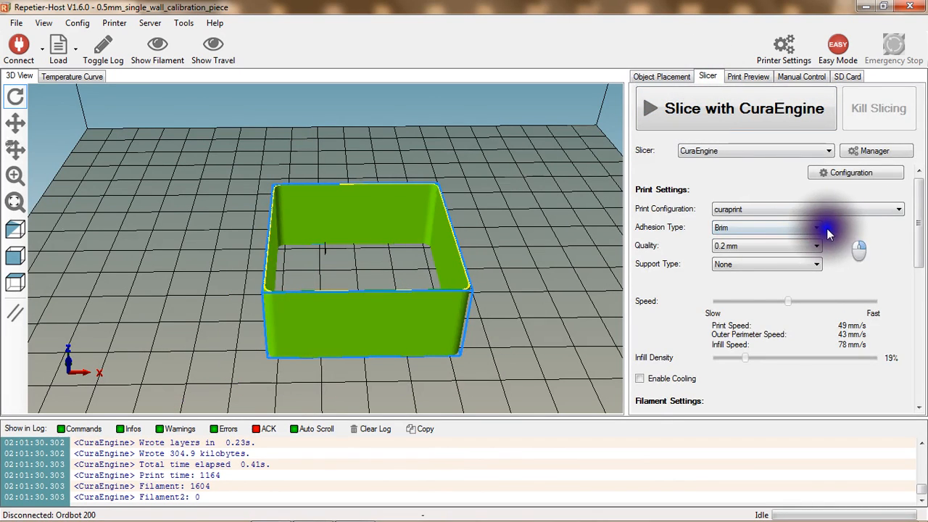
pyautogui.click(812, 228)
pyautogui.click(788, 240)
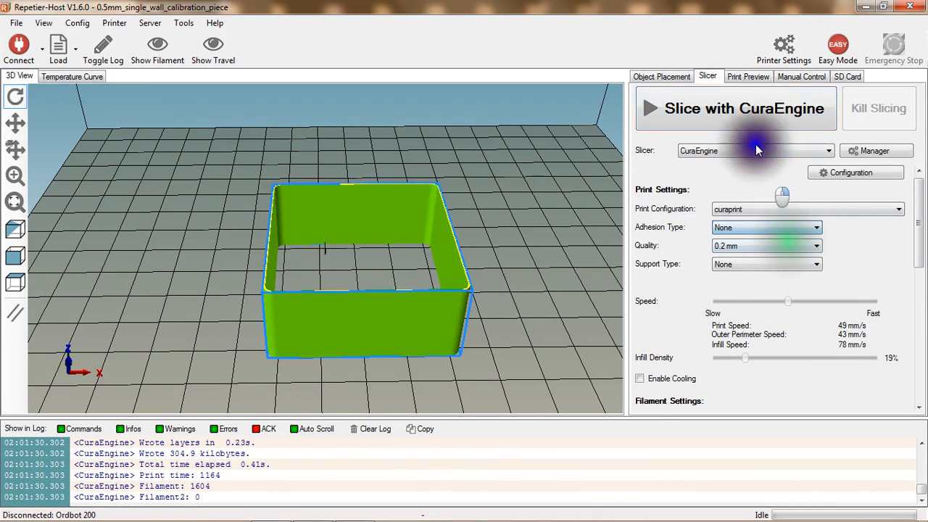
pyautogui.click(750, 104)
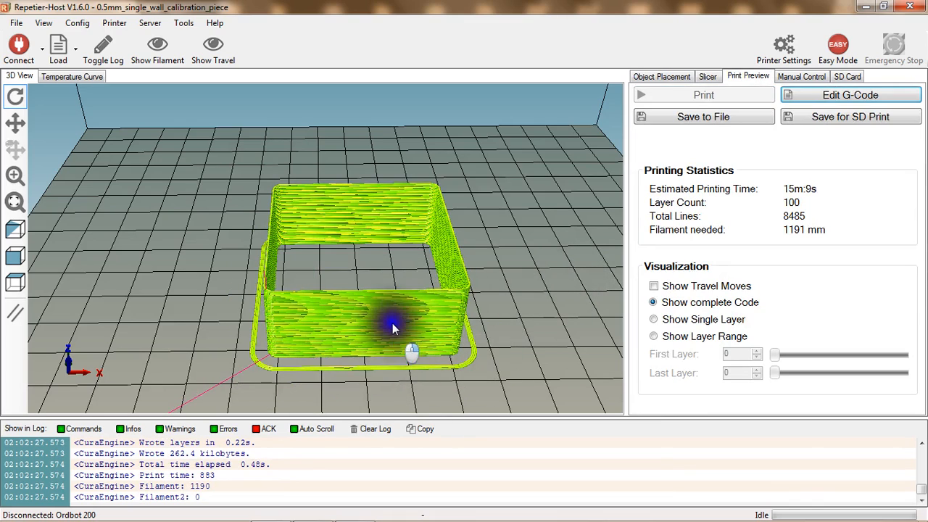
pyautogui.moveTo(392, 327); pyautogui.dragTo(267, 346)
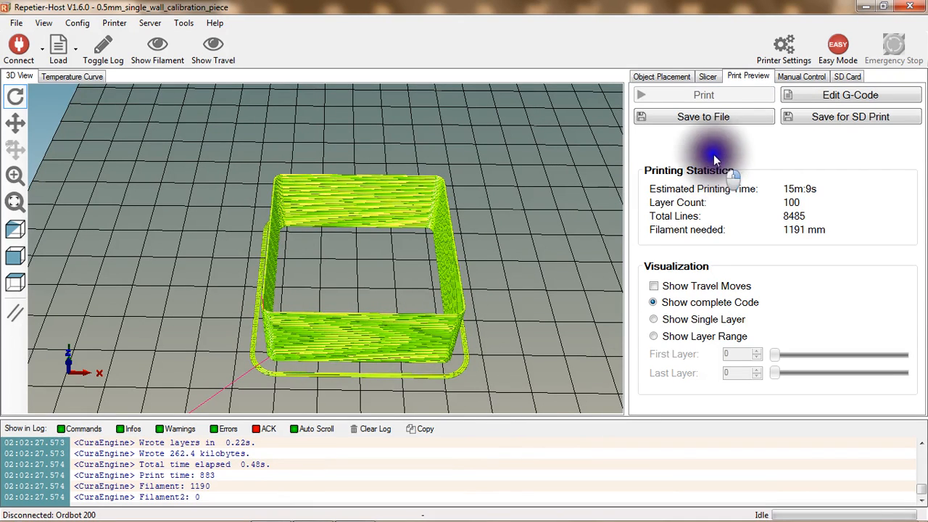
# Step: Set the adhesion type to Raft and slice the calibration piece again with CuraEngine
pyautogui.click(707, 76)
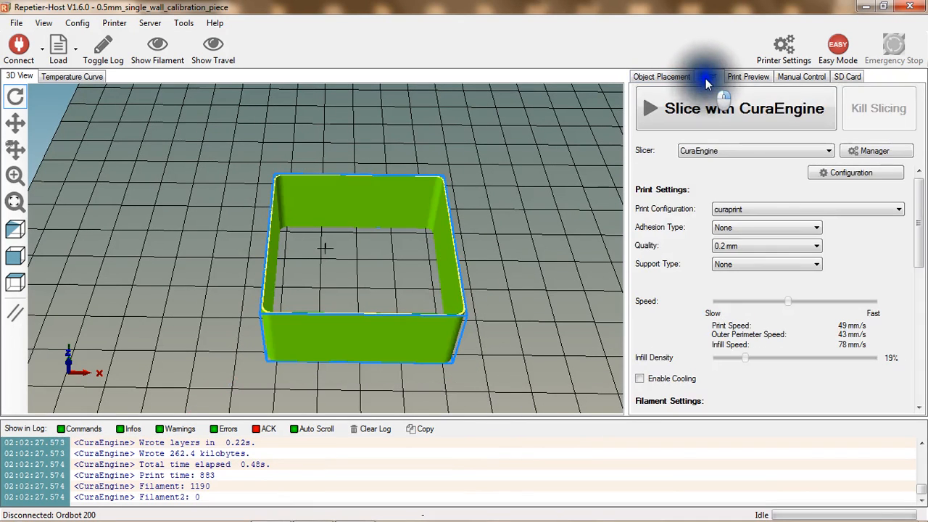
pyautogui.click(808, 232)
pyautogui.click(779, 257)
pyautogui.click(747, 116)
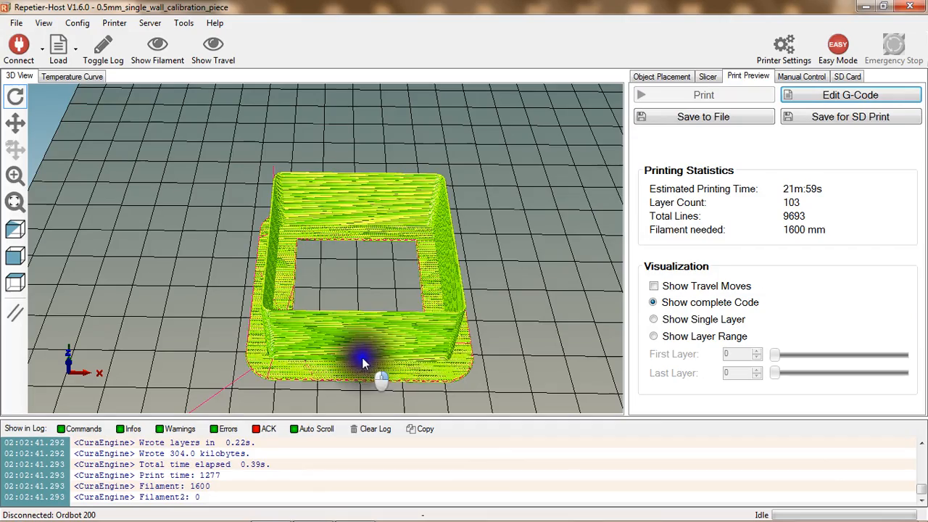
# Step: Inspect the sliced raft and switch the preview visualization to a layer range showing only layer 0
pyautogui.moveTo(363, 366); pyautogui.dragTo(346, 342)
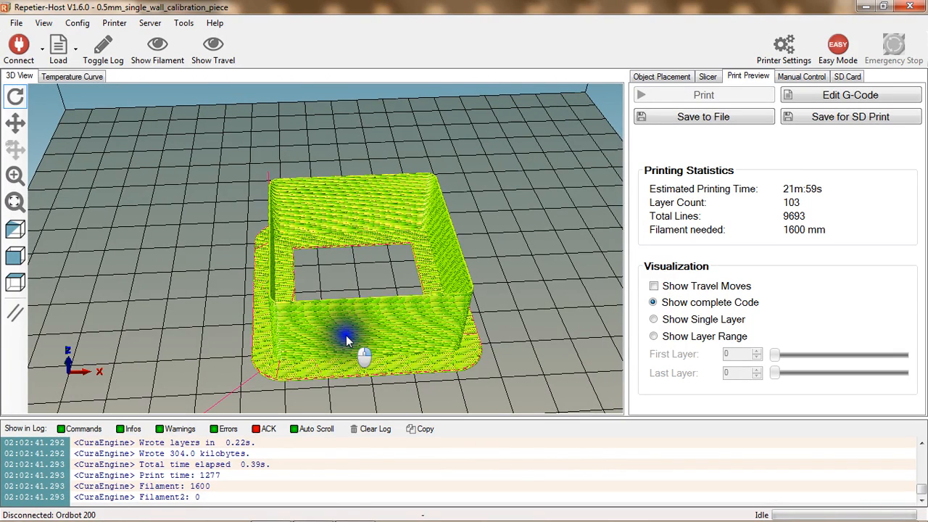
pyautogui.moveTo(346, 340); pyautogui.dragTo(300, 322)
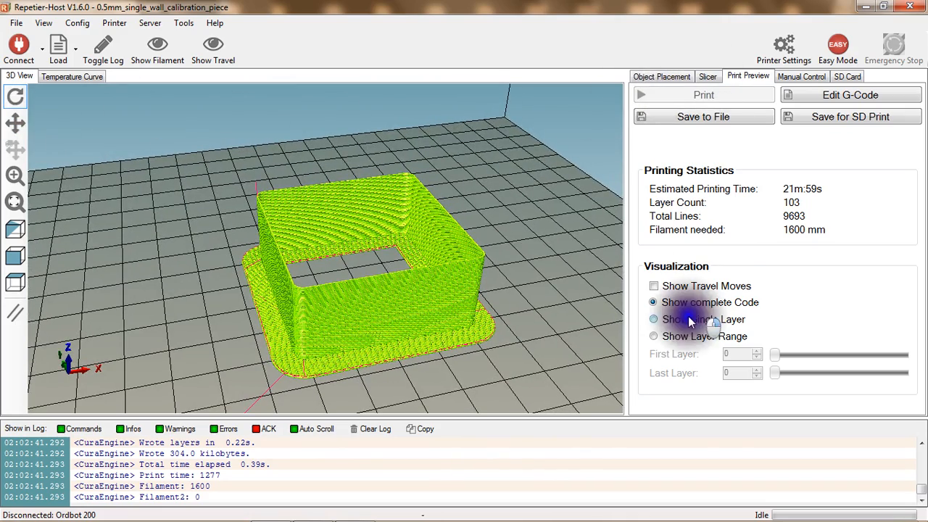
pyautogui.click(654, 337)
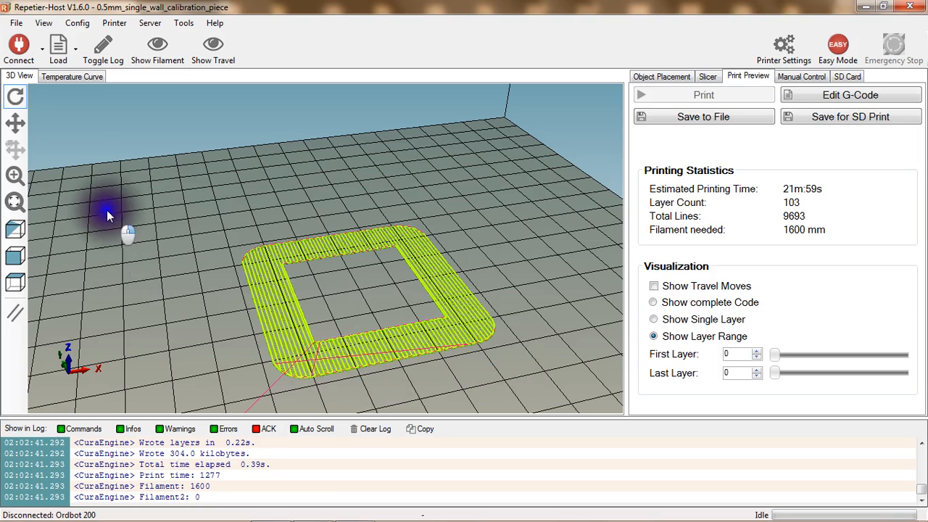
# Step: Set the zoom speed factor to 0.2 in the general 3D visualization preferences and close the preferences
pyautogui.click(43, 22)
pyautogui.moveTo(78, 24)
pyautogui.click(103, 97)
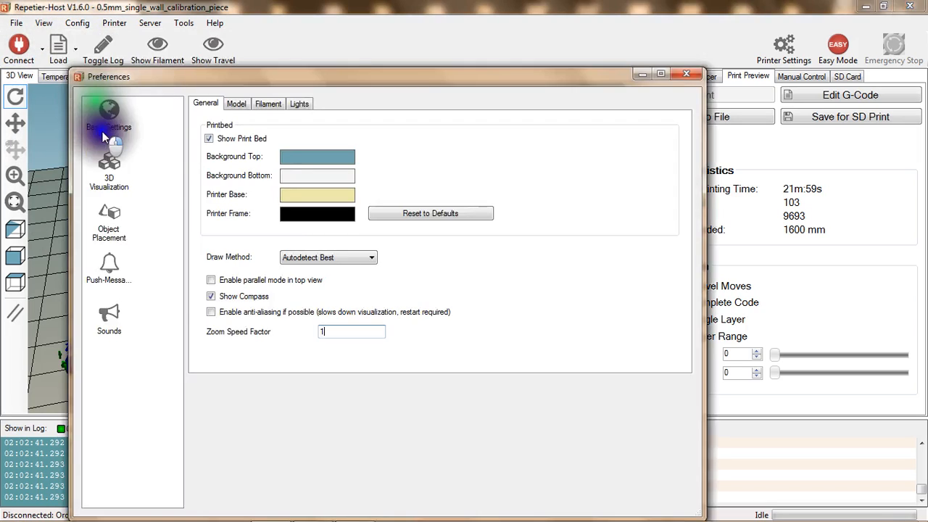
pyautogui.click(112, 123)
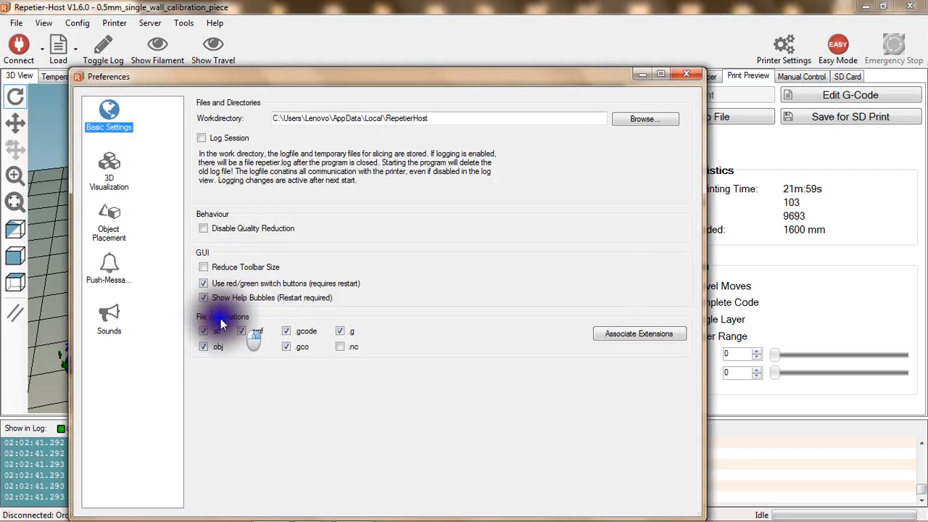
pyautogui.click(109, 172)
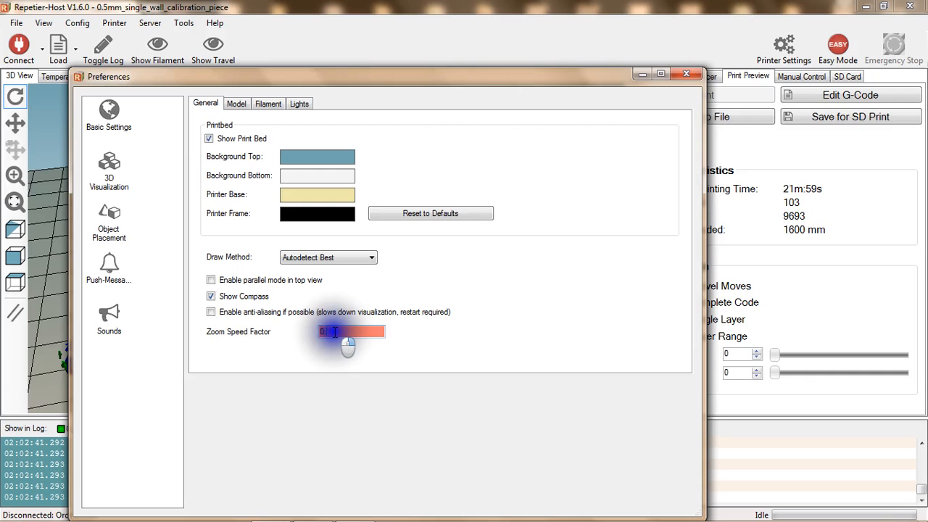
pyautogui.click(685, 65)
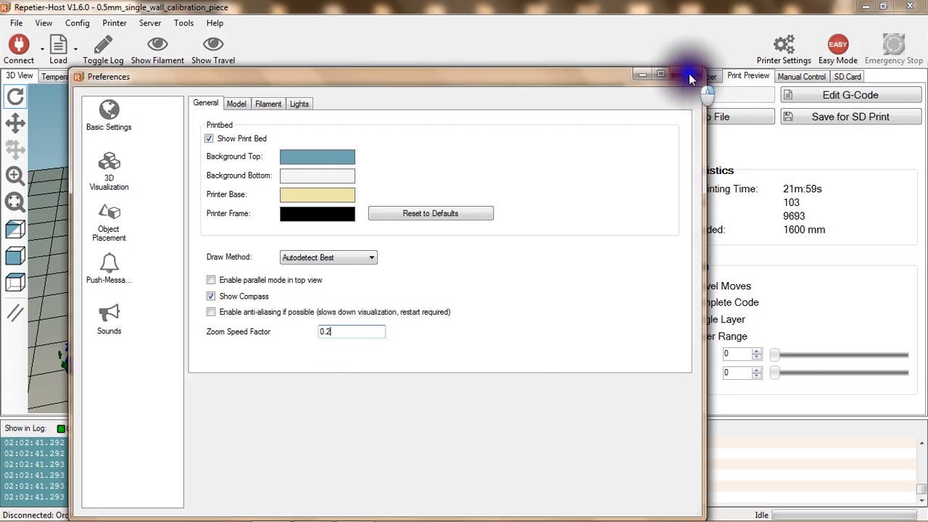
pyautogui.click(689, 74)
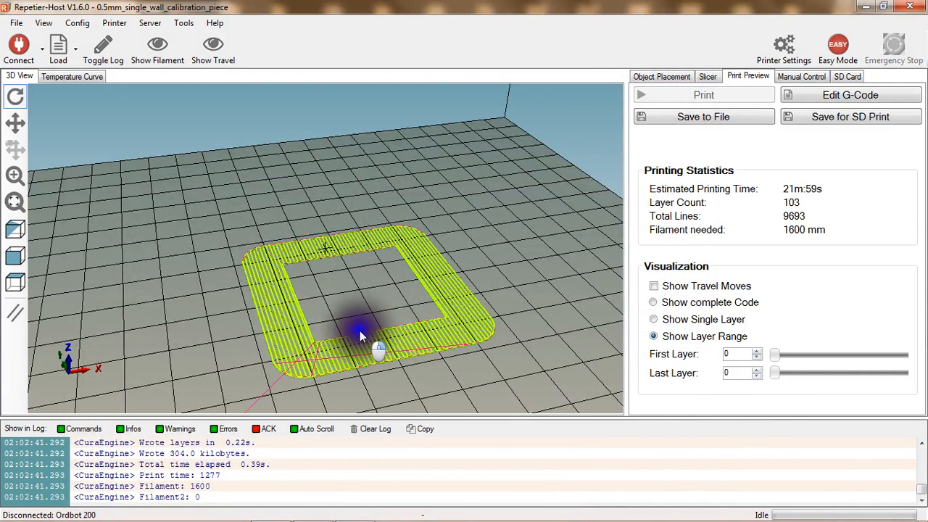
# Step: Examine the line spacing and structure of the raft's first layer up close from several angles
pyautogui.moveTo(352, 381); pyautogui.dragTo(331, 361)
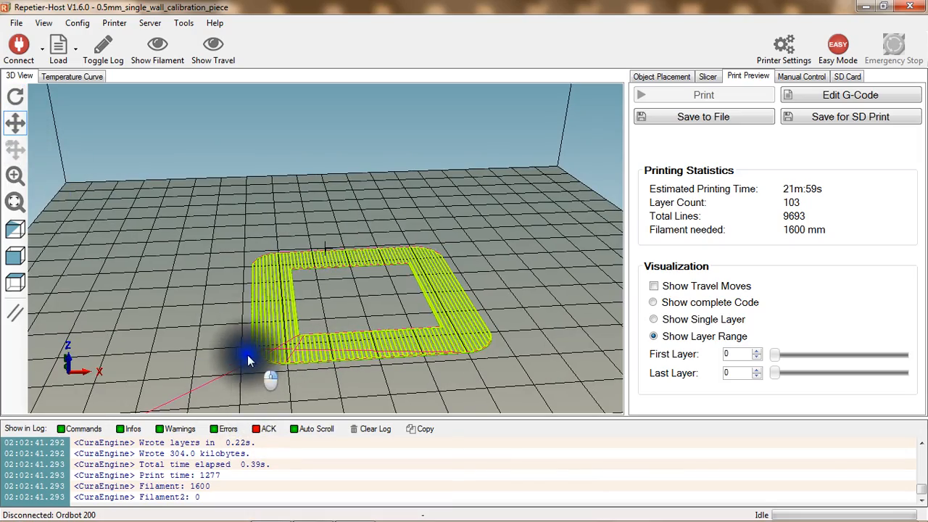
pyautogui.moveTo(247, 361); pyautogui.dragTo(355, 259)
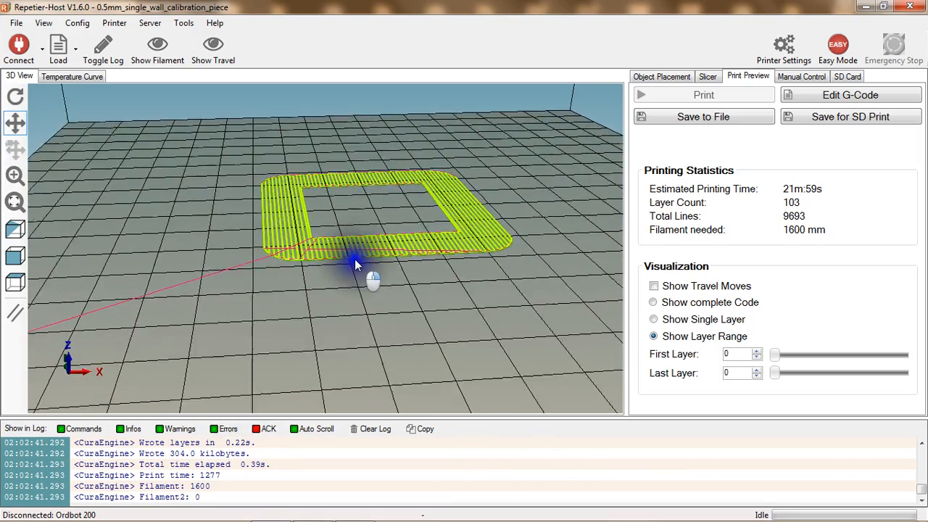
pyautogui.scroll(8, 354, 259)
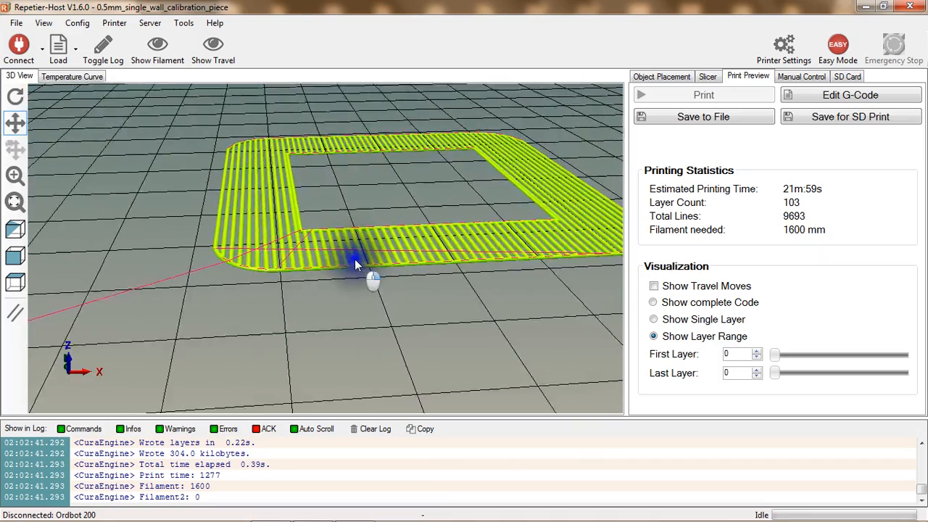
pyautogui.scroll(3, 355, 259)
pyautogui.scroll(5, 459, 266)
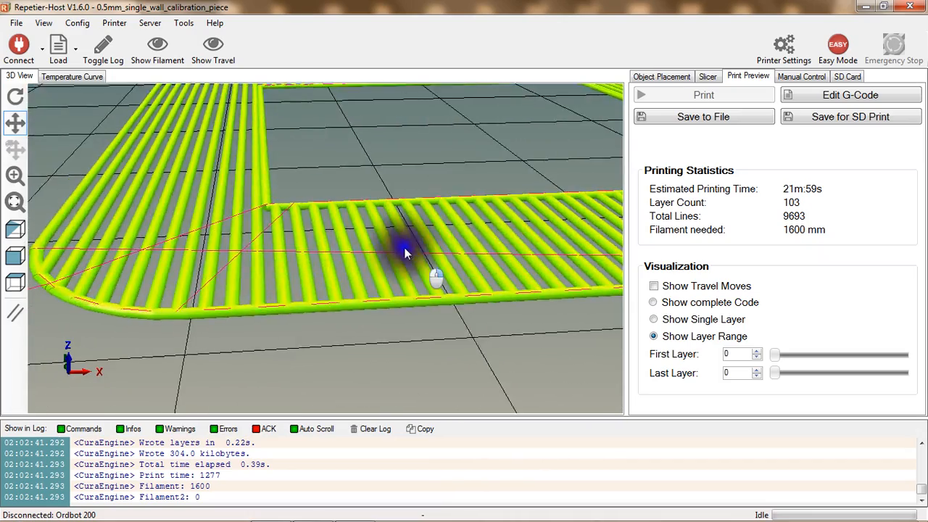
pyautogui.moveTo(404, 252); pyautogui.dragTo(289, 325)
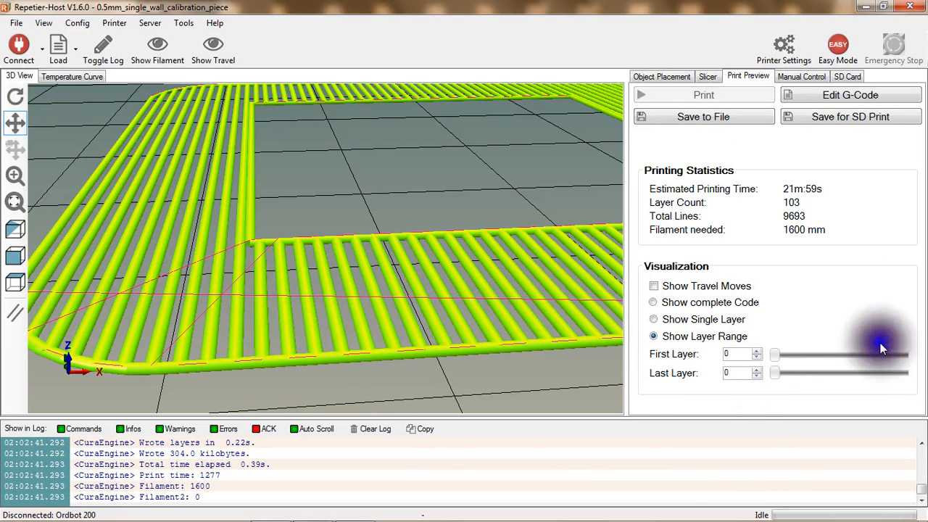
pyautogui.click(708, 75)
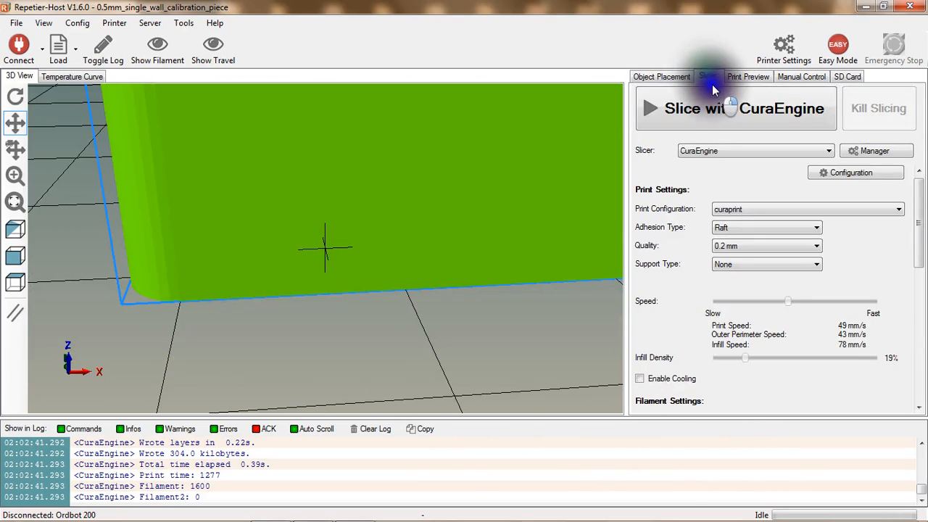
pyautogui.click(756, 76)
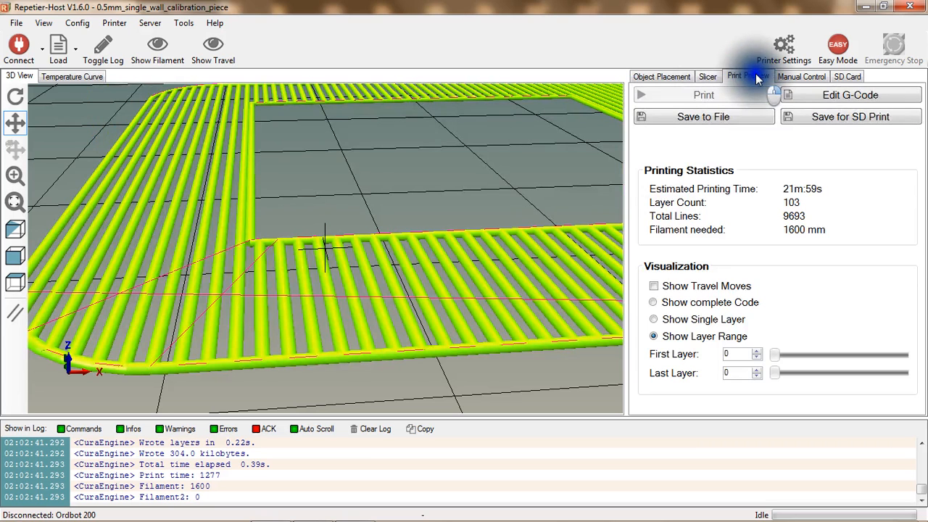
pyautogui.moveTo(355, 290); pyautogui.dragTo(417, 276)
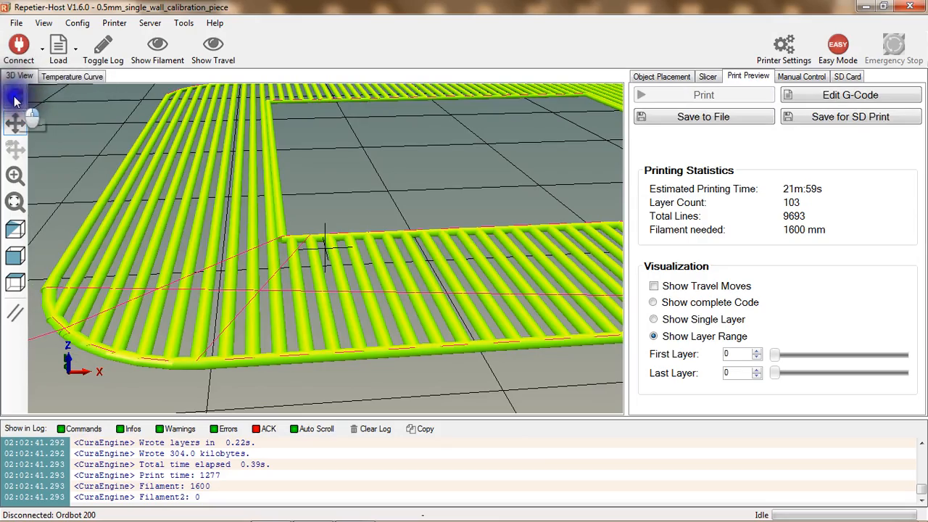
pyautogui.moveTo(185, 300); pyautogui.dragTo(113, 255)
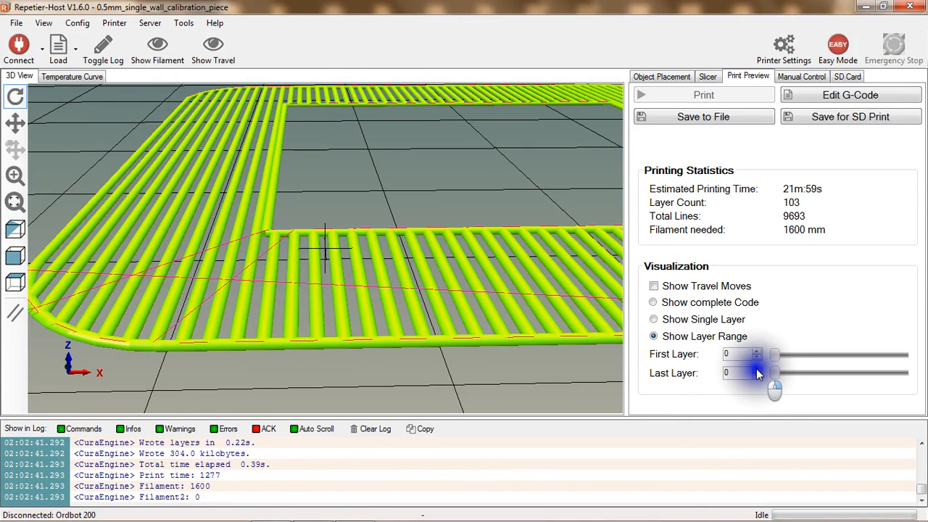
pyautogui.moveTo(362, 296); pyautogui.dragTo(406, 282)
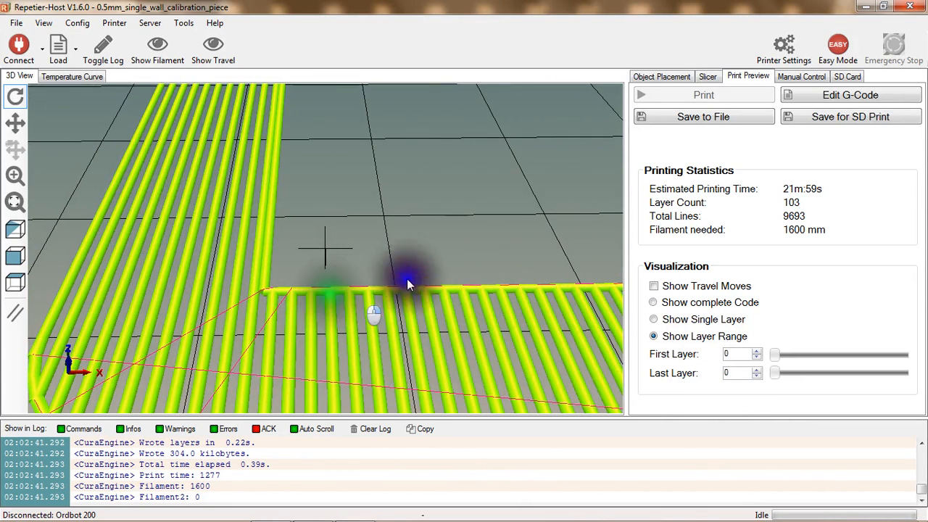
# Step: Change the adhesion type from Raft to None and re-slice to preview the first layer without a raft
pyautogui.click(705, 78)
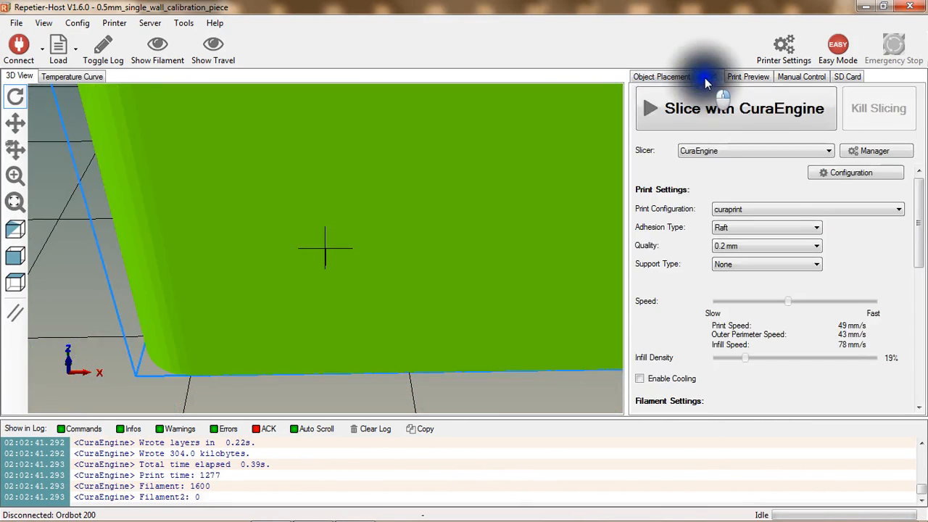
pyautogui.click(813, 231)
pyautogui.click(806, 236)
pyautogui.click(754, 108)
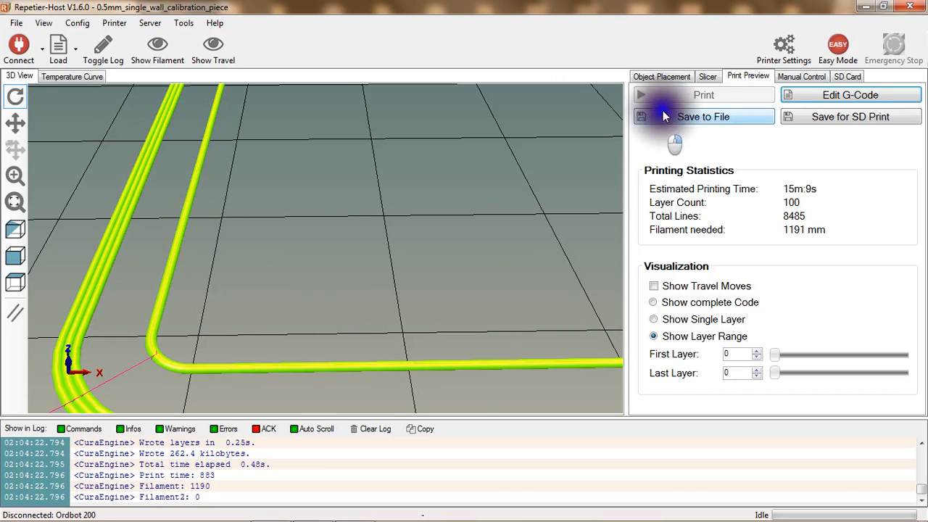
# Step: Restore the Raft adhesion type and re-slice the calibration piece to preview the raft's first layer
pyautogui.click(707, 77)
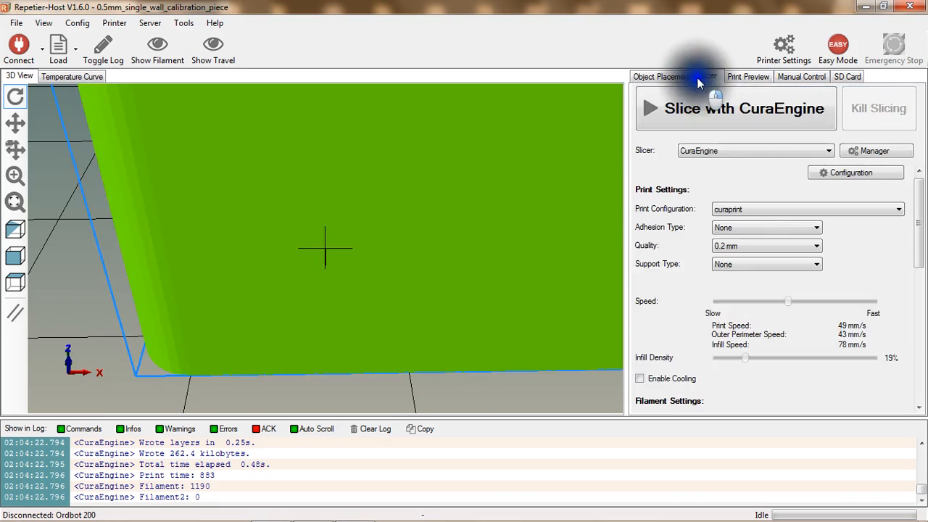
pyautogui.click(815, 227)
pyautogui.click(804, 254)
pyautogui.click(747, 123)
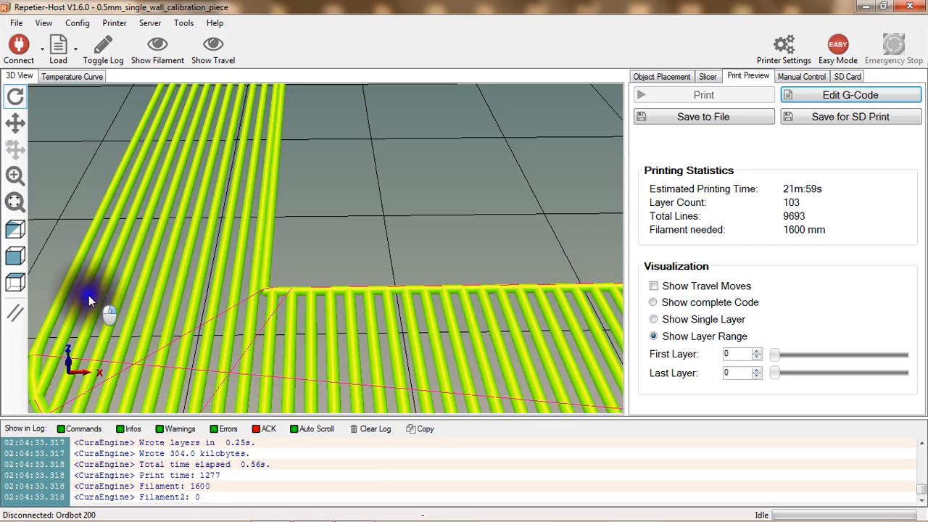
# Step: Extend the previewed layer range by setting its last layer to 2
pyautogui.click(757, 370)
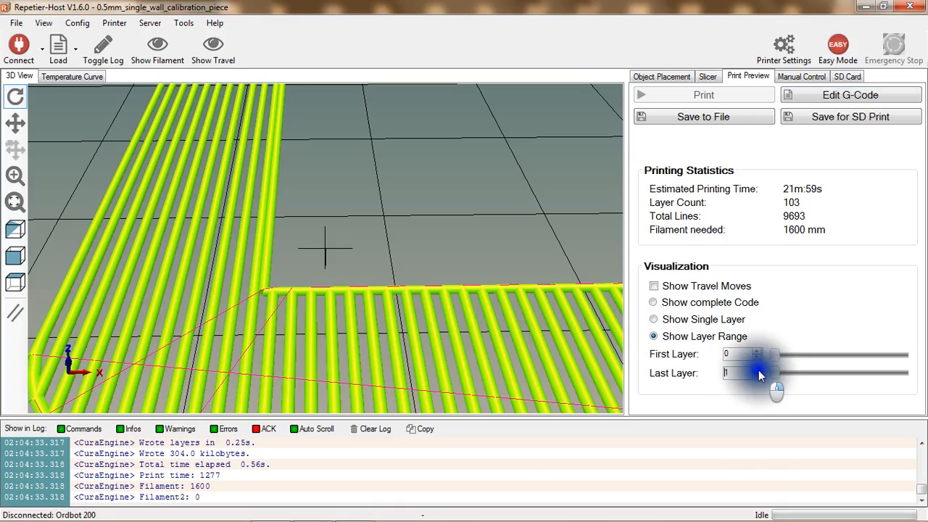
pyautogui.click(759, 370)
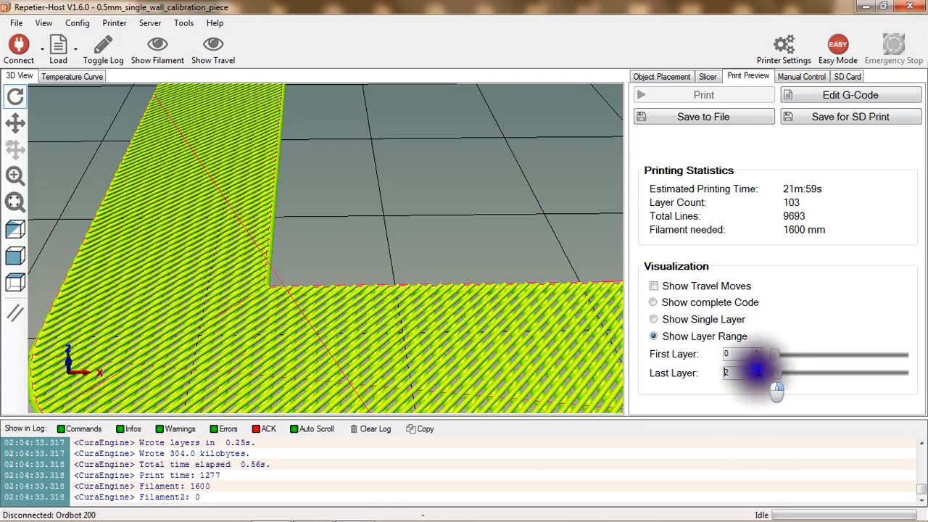
# Step: Set the preview's last layer to 3 and examine the raft's solid upper surface and edges up close
pyautogui.moveTo(417, 356)
pyautogui.mouseDown()
pyautogui.moveTo(417, 338)
pyautogui.moveTo(424, 344)
pyautogui.mouseUp()
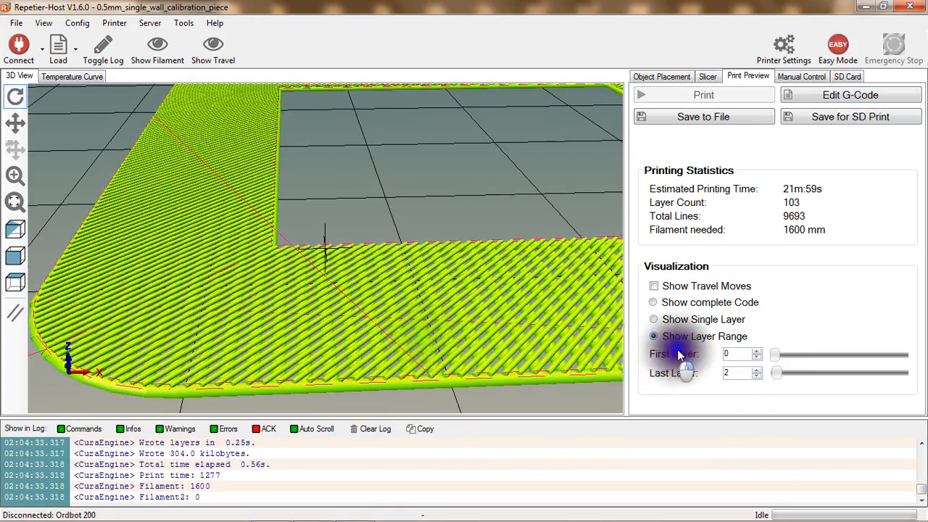
pyautogui.click(756, 370)
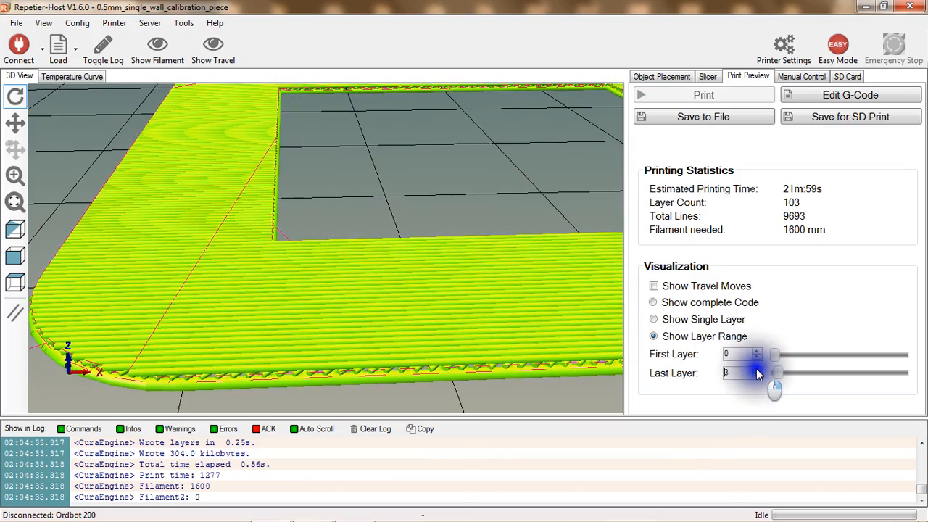
pyautogui.moveTo(406, 341); pyautogui.dragTo(406, 317)
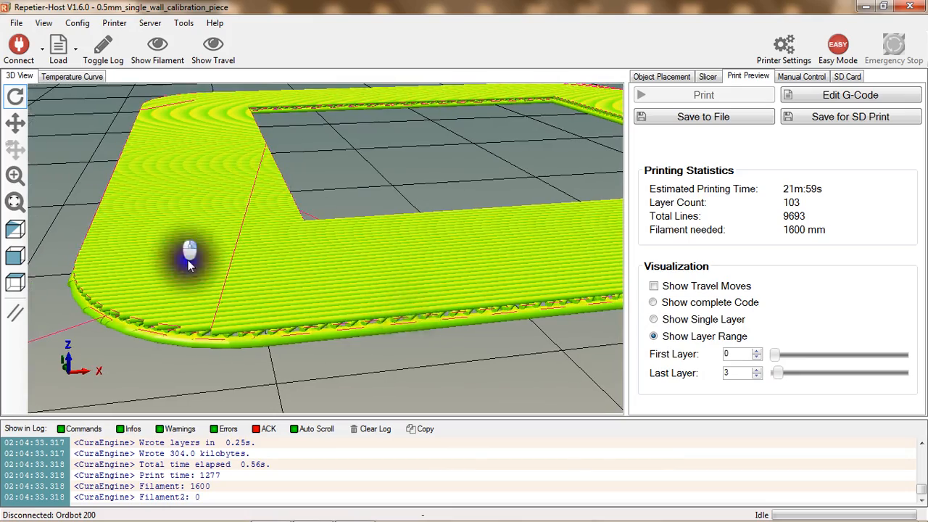
pyautogui.scroll(5, 214, 203)
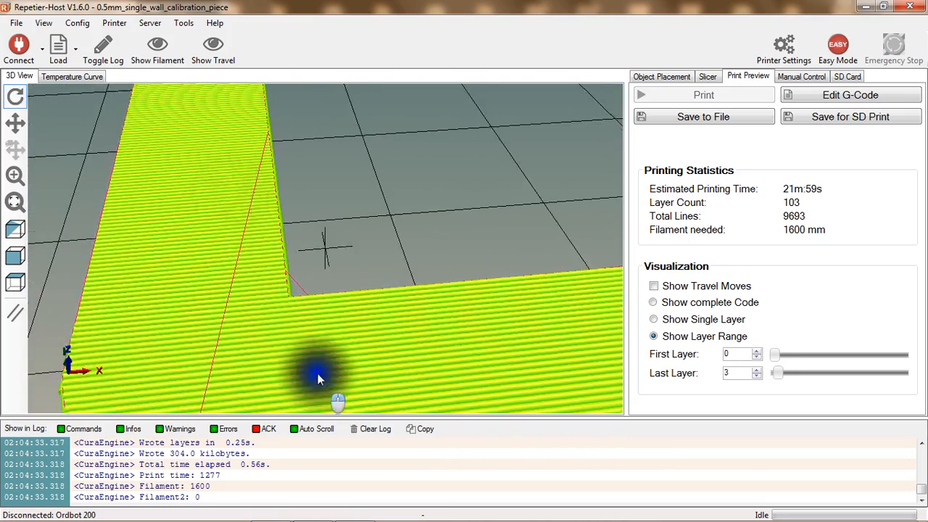
pyautogui.scroll(-5, 317, 373)
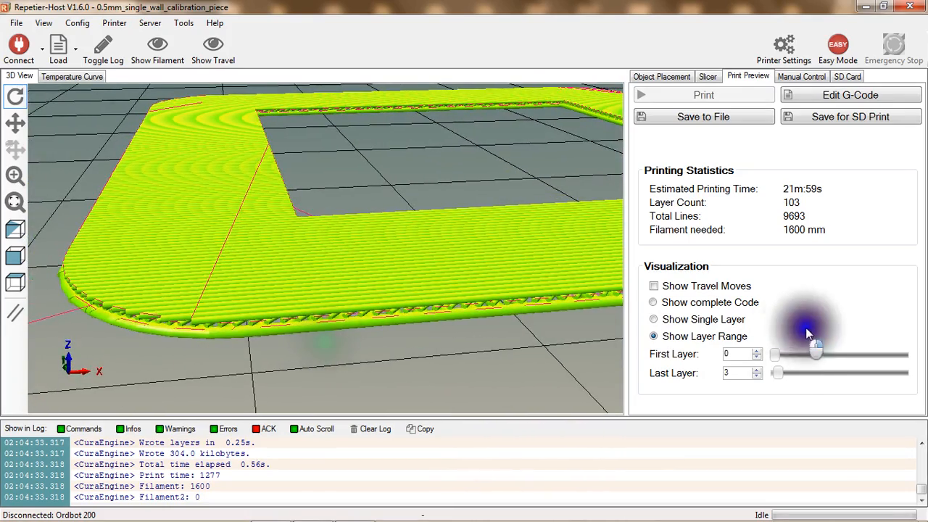
# Step: Set the preview's last layer to 4 to inspect the wall's first layer on the raft, and return it to 3
pyautogui.click(757, 369)
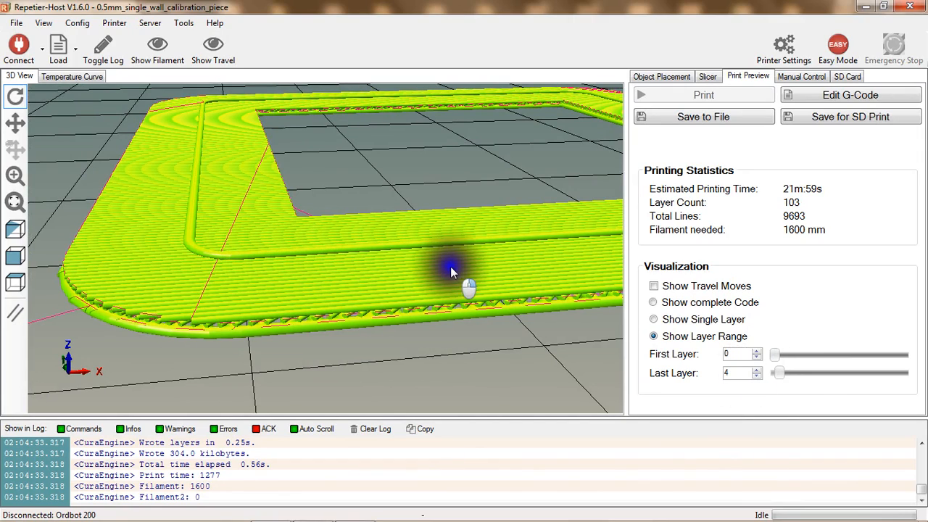
pyautogui.moveTo(450, 270); pyautogui.dragTo(185, 256)
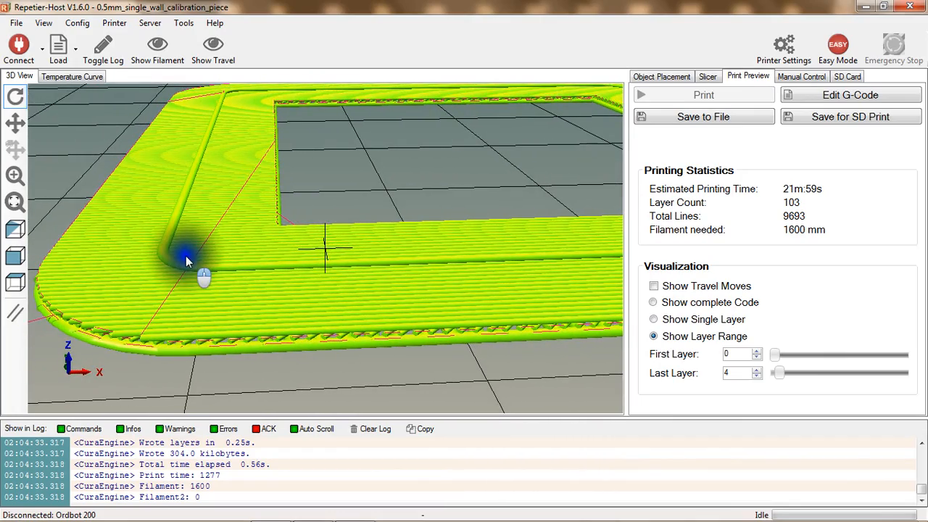
pyautogui.click(758, 376)
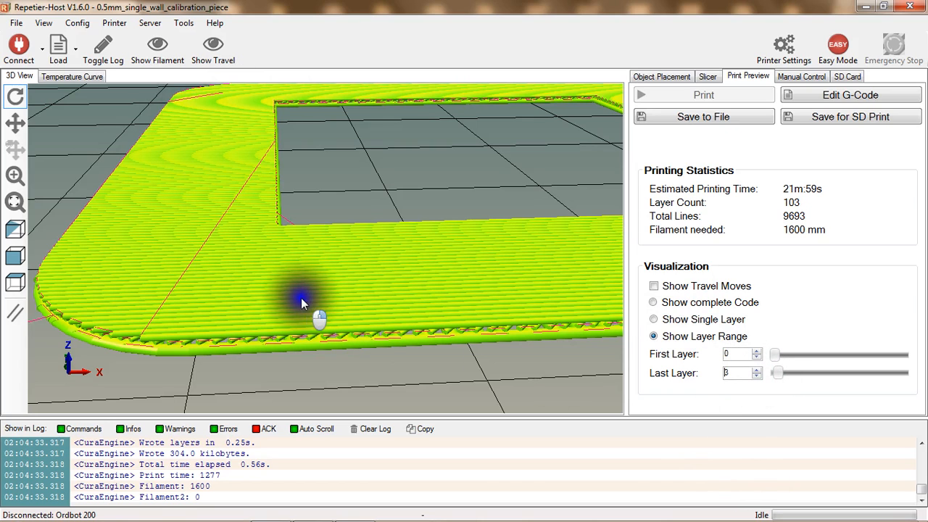
pyautogui.moveTo(301, 298)
pyautogui.mouseDown()
pyautogui.moveTo(286, 297)
pyautogui.moveTo(295, 290)
pyautogui.mouseUp()
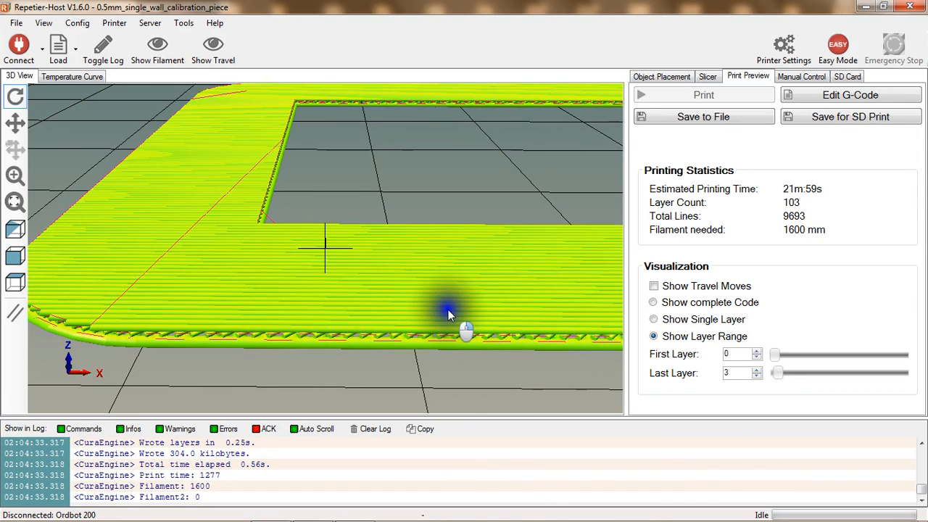
# Step: Raise the preview's last layer to 11 and view the calibration piece's wall building up on the raft
pyautogui.scroll(7, 757, 370)
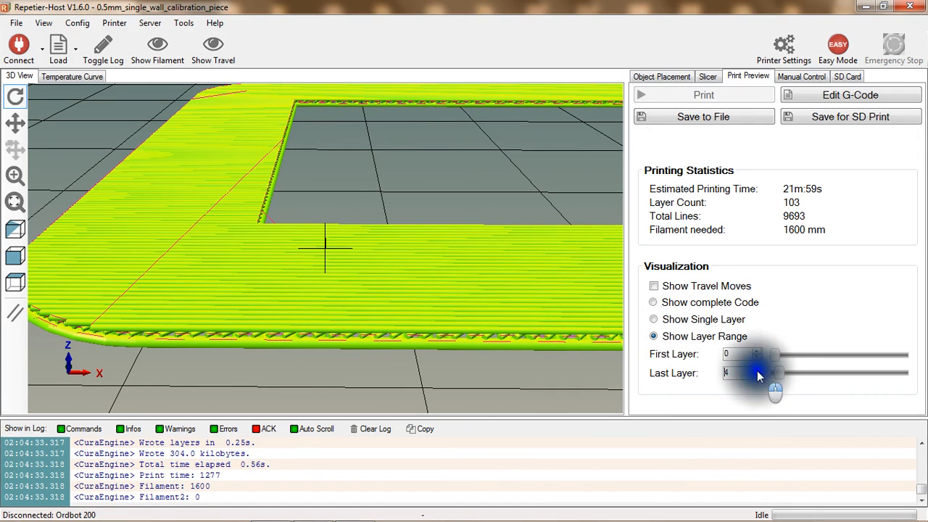
pyautogui.scroll(1, 756, 370)
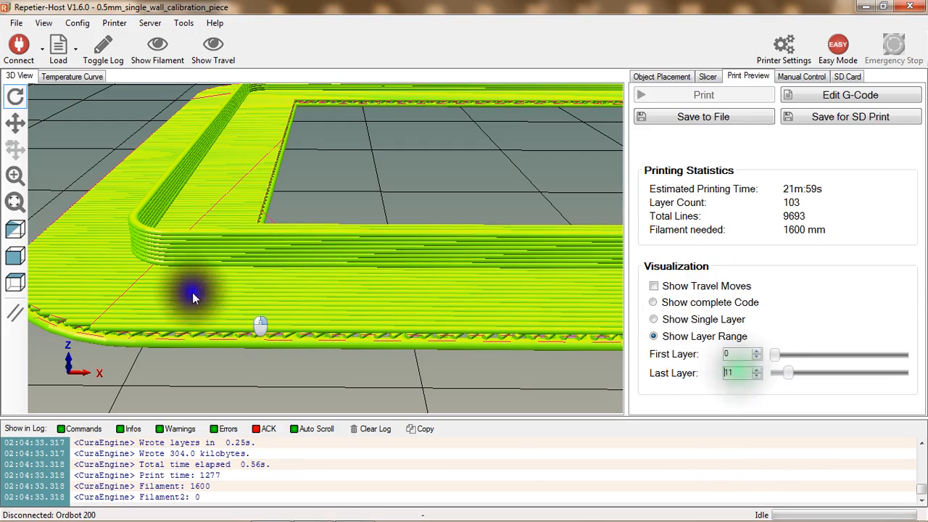
pyautogui.moveTo(211, 290); pyautogui.dragTo(369, 310)
pyautogui.scroll(-5, 246, 296)
# Step: Change the adhesion type from Raft to Brim and re-slice the calibration piece with CuraEngine
pyautogui.click(710, 77)
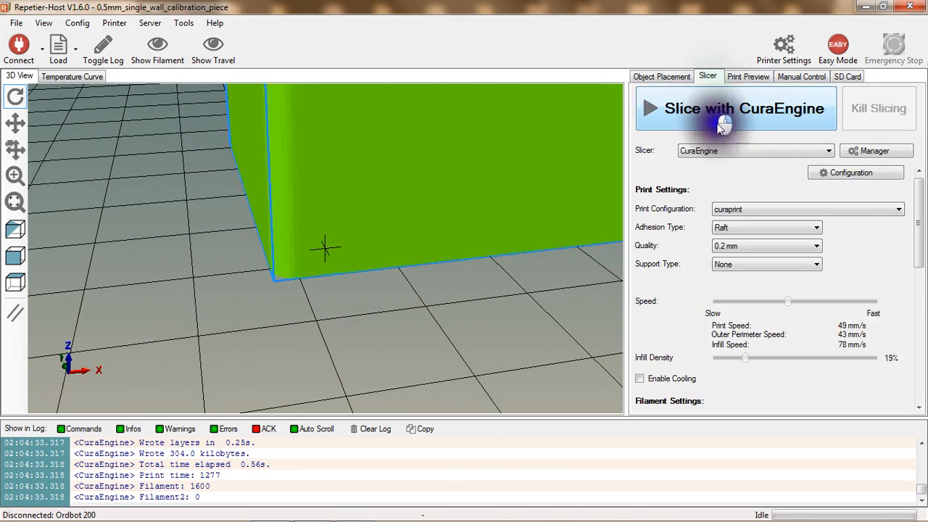
pyautogui.click(806, 229)
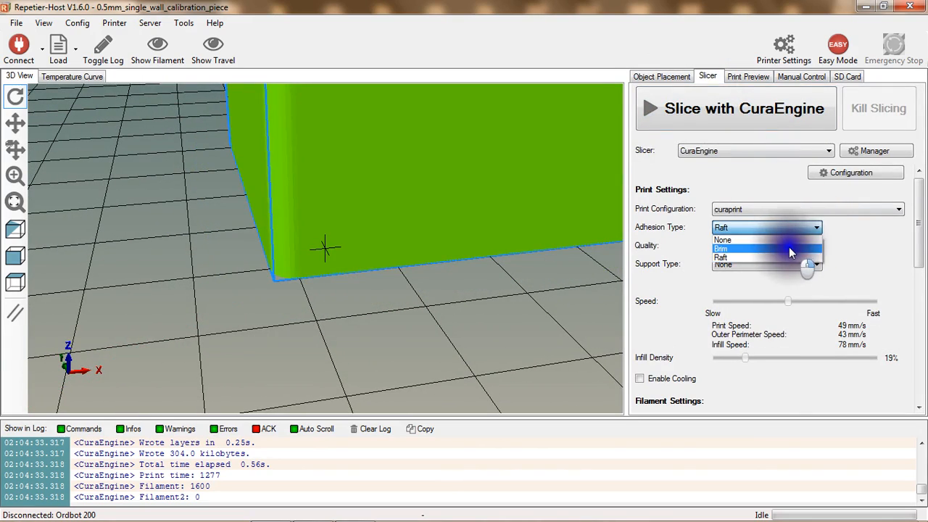
pyautogui.click(789, 249)
pyautogui.click(719, 108)
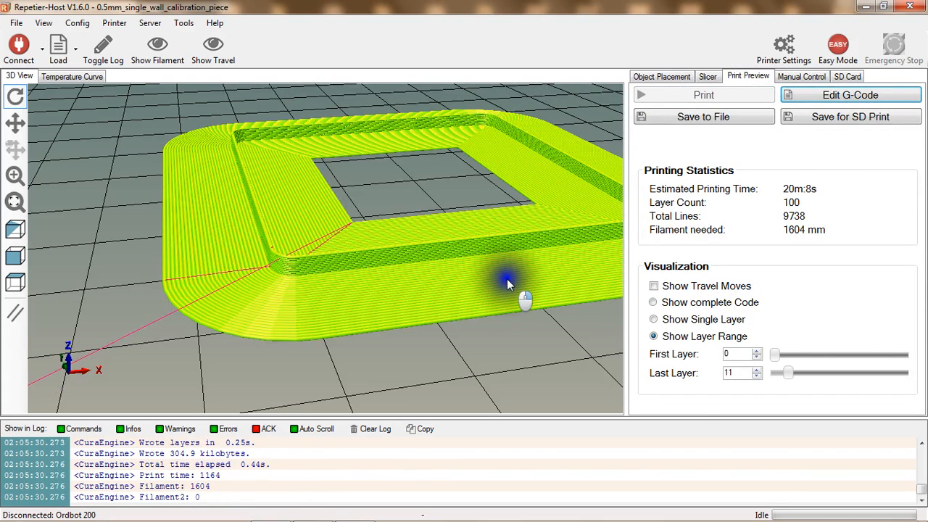
# Step: Reduce the preview's last layer to 1 and look over the brim's first layer from above
pyautogui.scroll(-3, 754, 376)
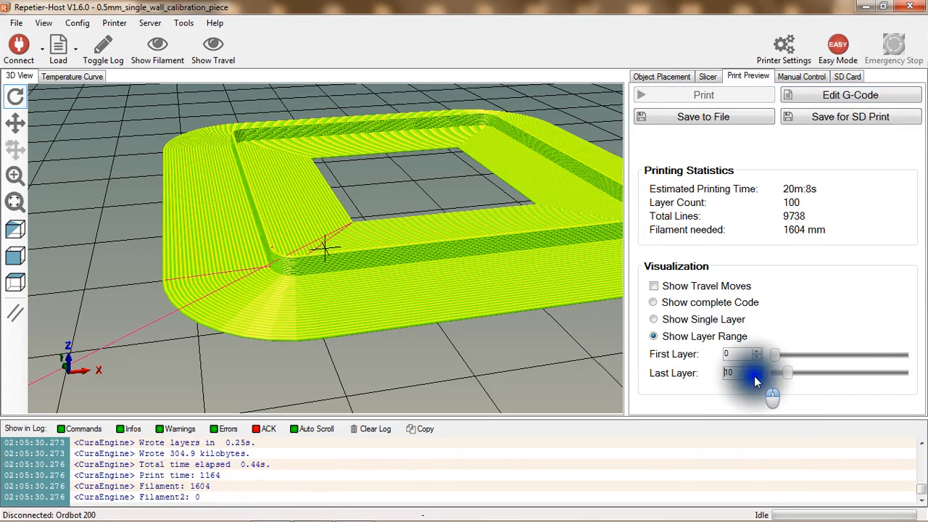
pyautogui.scroll(-8, 754, 376)
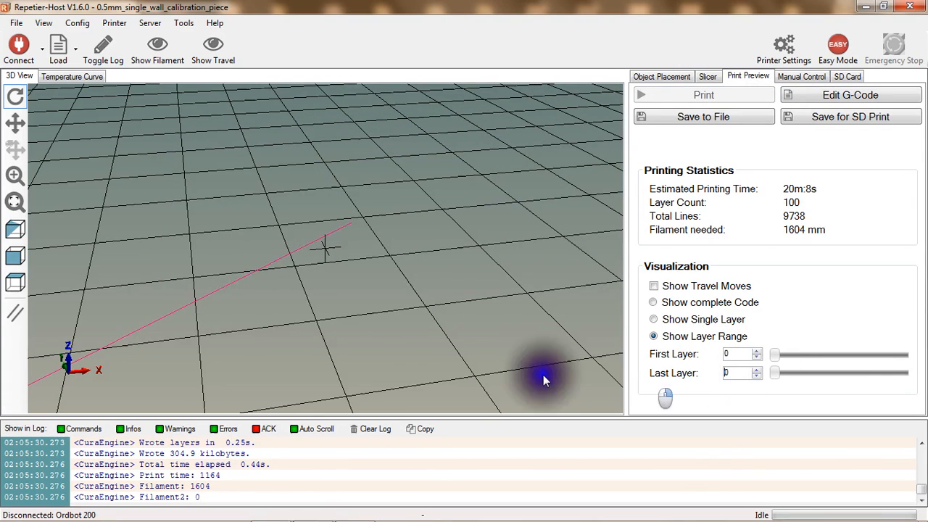
pyautogui.click(757, 369)
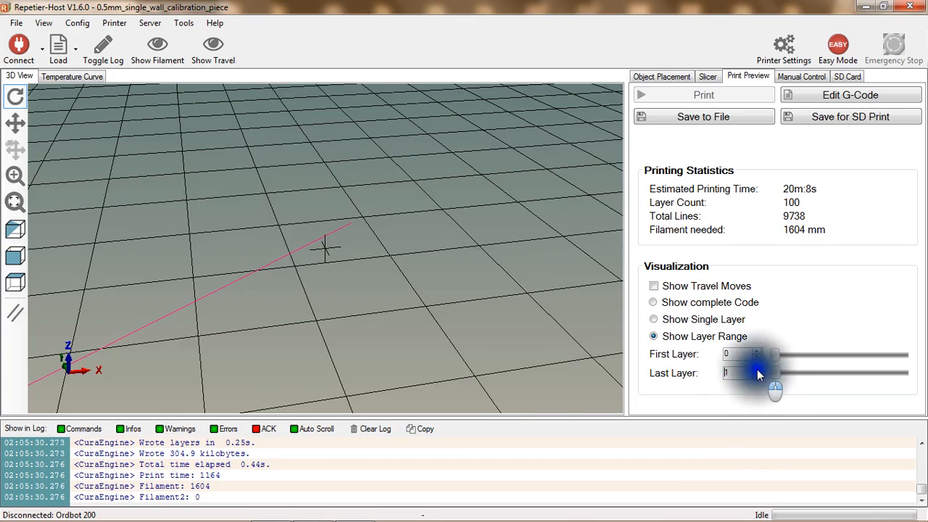
pyautogui.moveTo(394, 254)
pyautogui.mouseDown()
pyautogui.moveTo(326, 251)
pyautogui.moveTo(387, 253)
pyautogui.mouseUp()
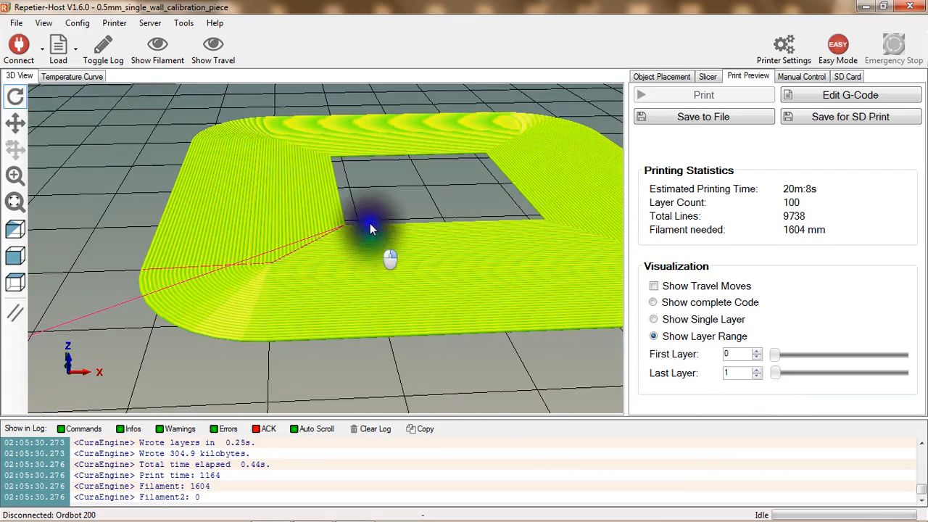
pyautogui.click(734, 373)
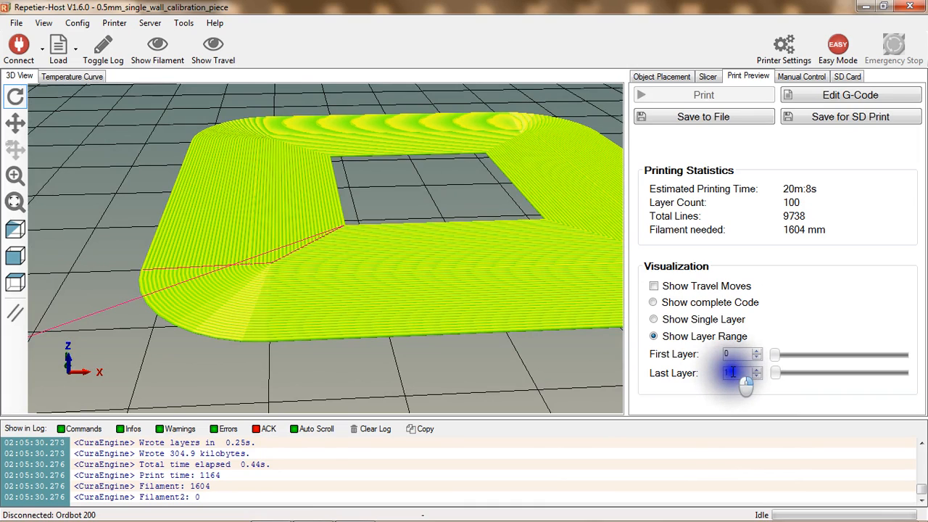
pyautogui.moveTo(355, 139); pyautogui.dragTo(343, 182)
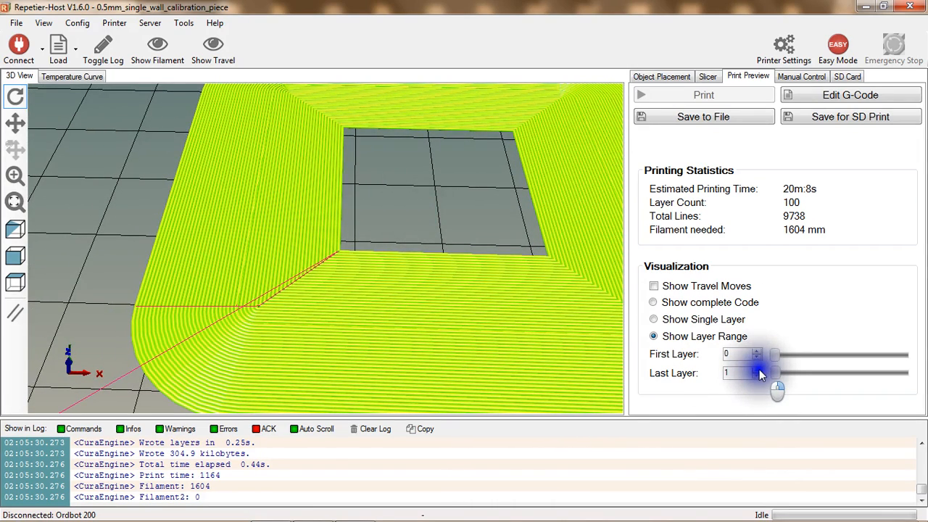
# Step: Set the preview's last layer to 2 and examine the wall's line on the brim at the corner up close
pyautogui.click(757, 369)
pyautogui.moveTo(474, 375); pyautogui.dragTo(481, 349)
pyautogui.scroll(2, 382, 335)
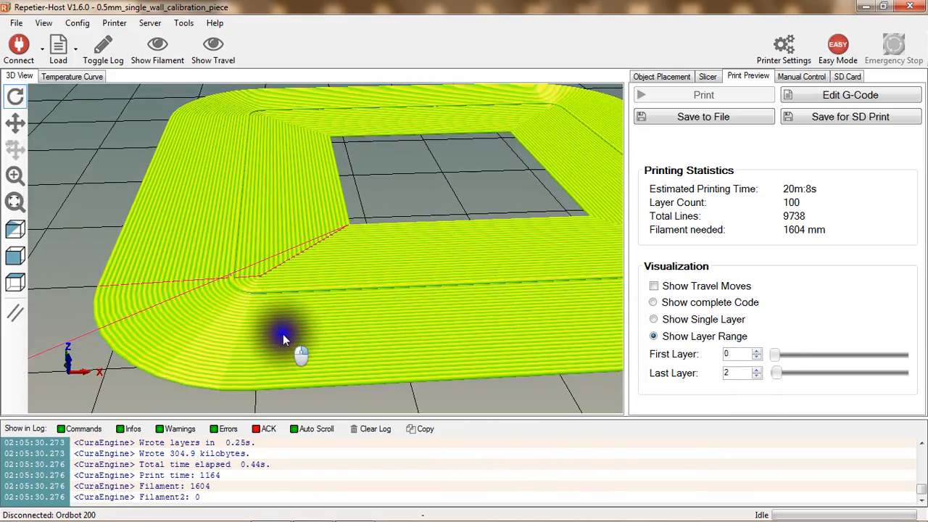
pyautogui.scroll(5, 283, 337)
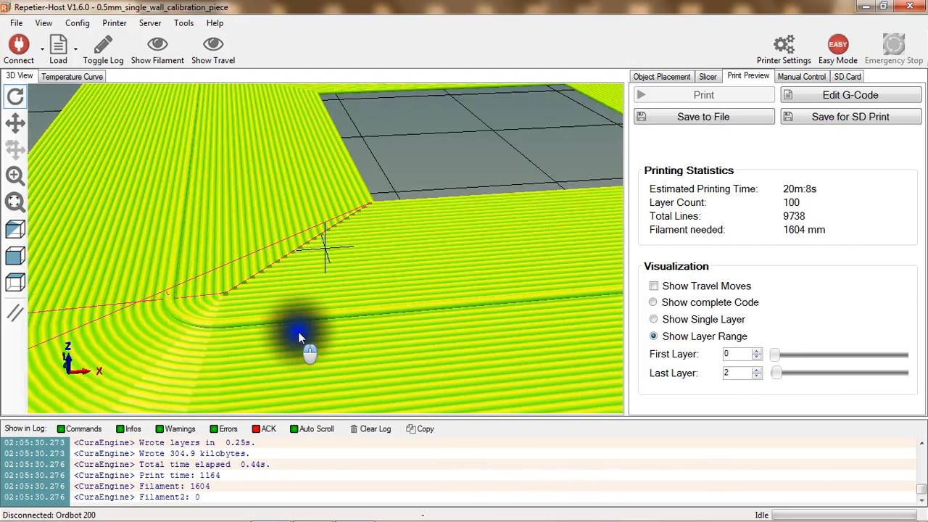
pyautogui.scroll(2, 298, 335)
# Step: Switch the preview's last layer between 1 and 0 to isolate the brim layer, ending at 0
pyautogui.click(757, 376)
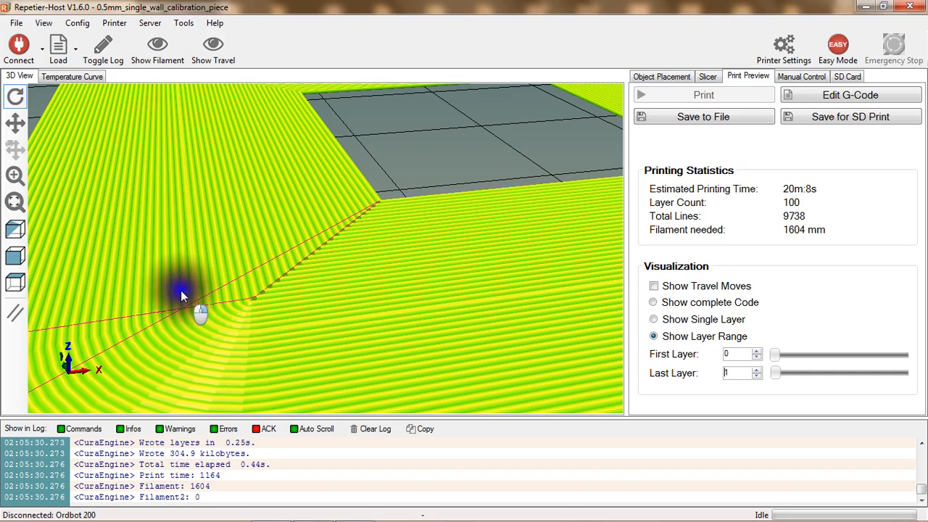
pyautogui.click(757, 377)
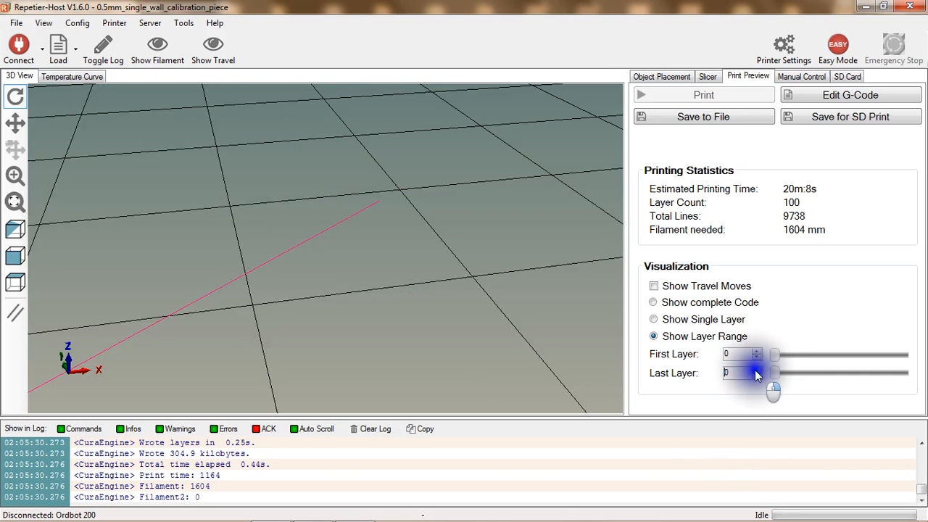
pyautogui.click(756, 369)
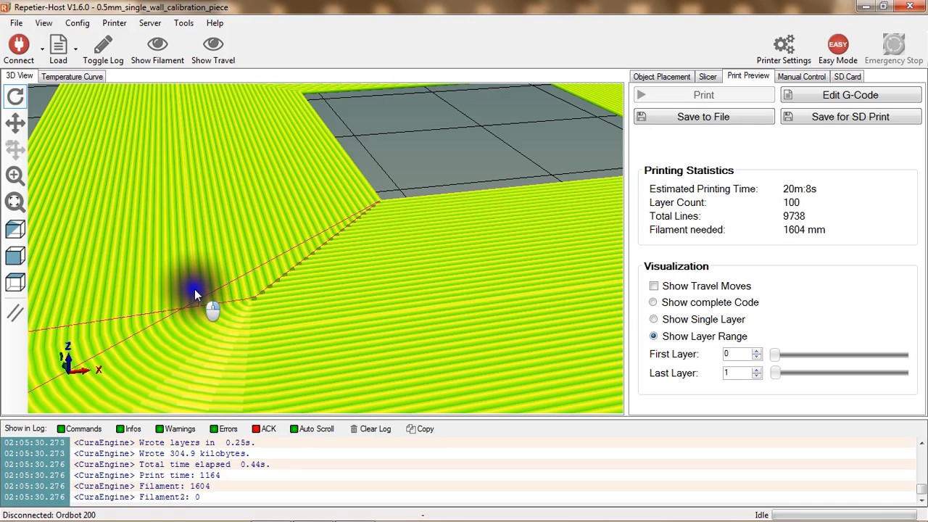
pyautogui.scroll(-1, 460, 303)
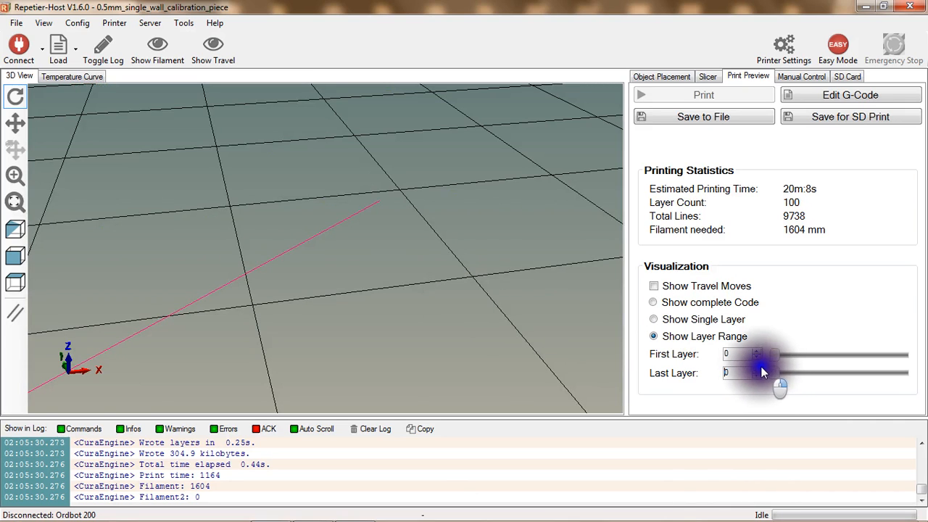
# Step: Set the preview's last layer to 6 and examine how the wall meets the inner and outer brim from several angles
pyautogui.scroll(4, 759, 371)
pyautogui.scroll(2, 759, 370)
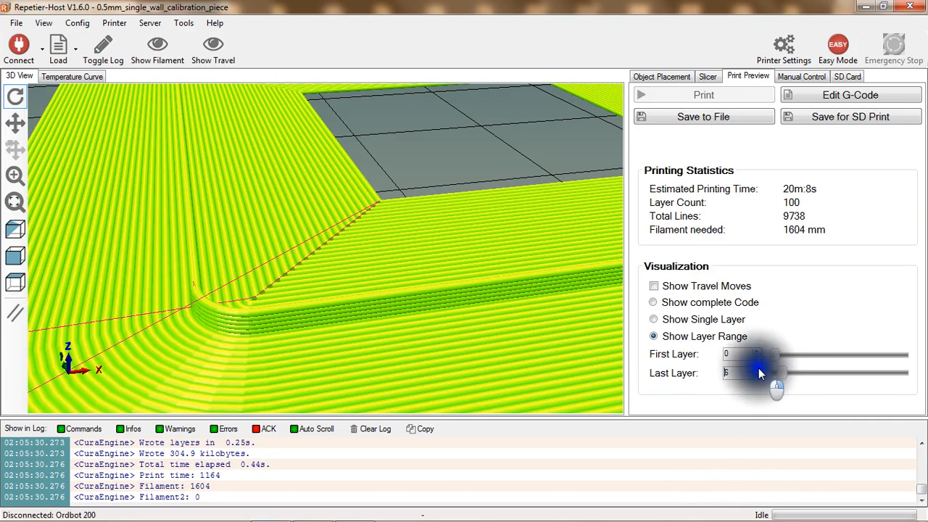
pyautogui.scroll(5, 467, 369)
pyautogui.scroll(-5, 481, 353)
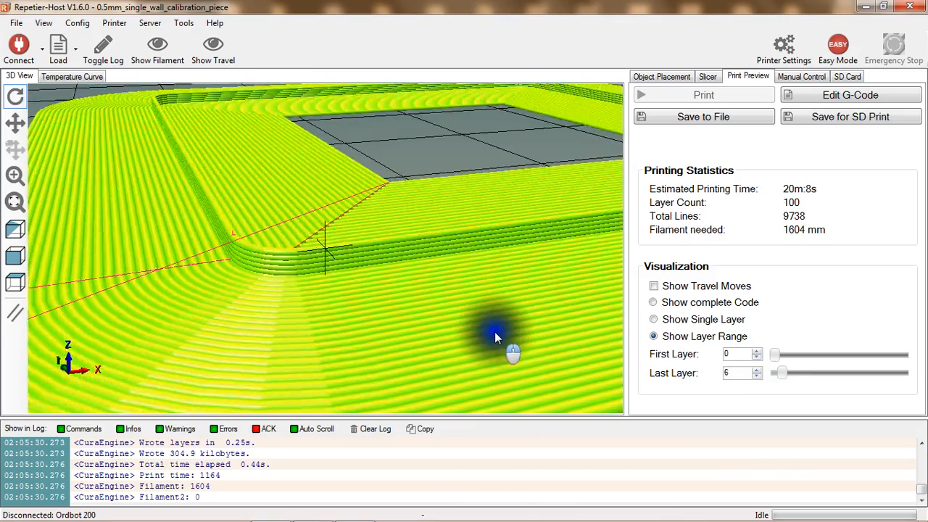
pyautogui.scroll(5, 493, 334)
pyautogui.moveTo(148, 295); pyautogui.dragTo(234, 276)
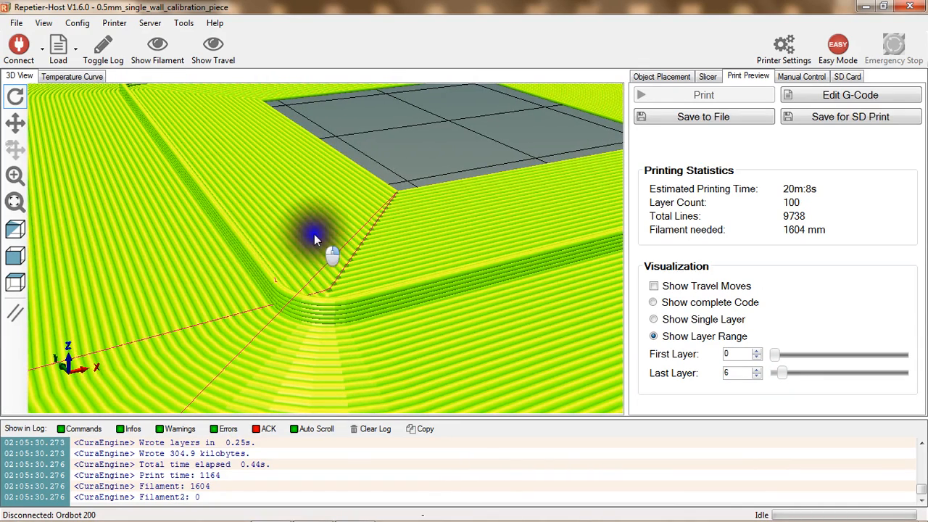
pyautogui.moveTo(314, 234); pyautogui.dragTo(296, 275)
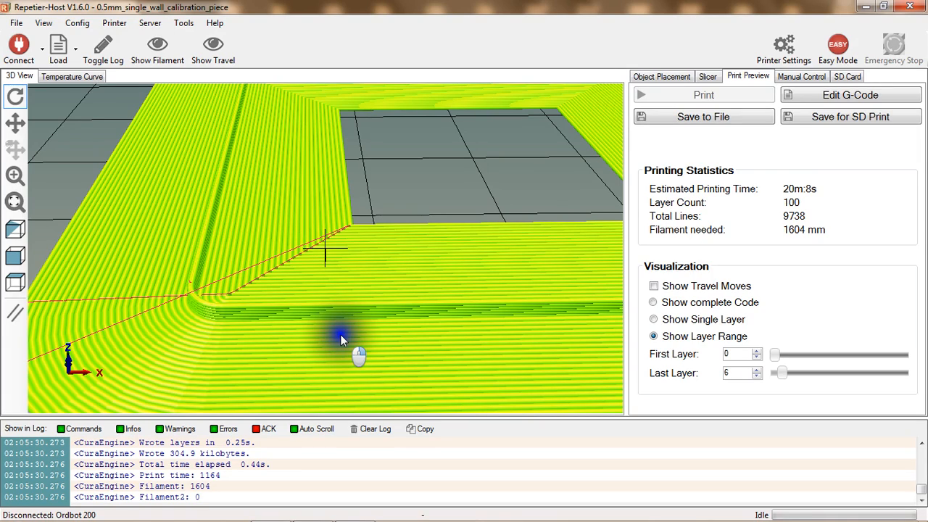
pyautogui.moveTo(340, 334); pyautogui.dragTo(351, 335)
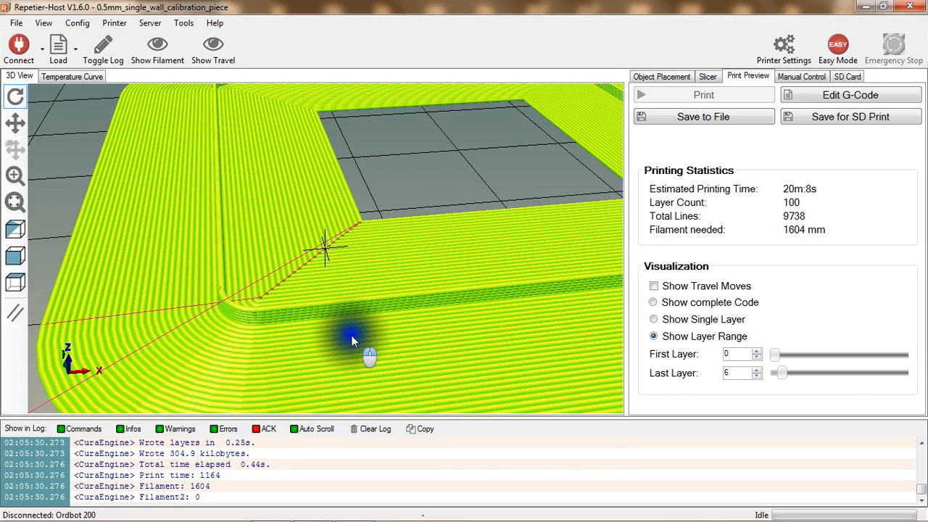
pyautogui.scroll(-5, 351, 335)
pyautogui.scroll(-2, 342, 335)
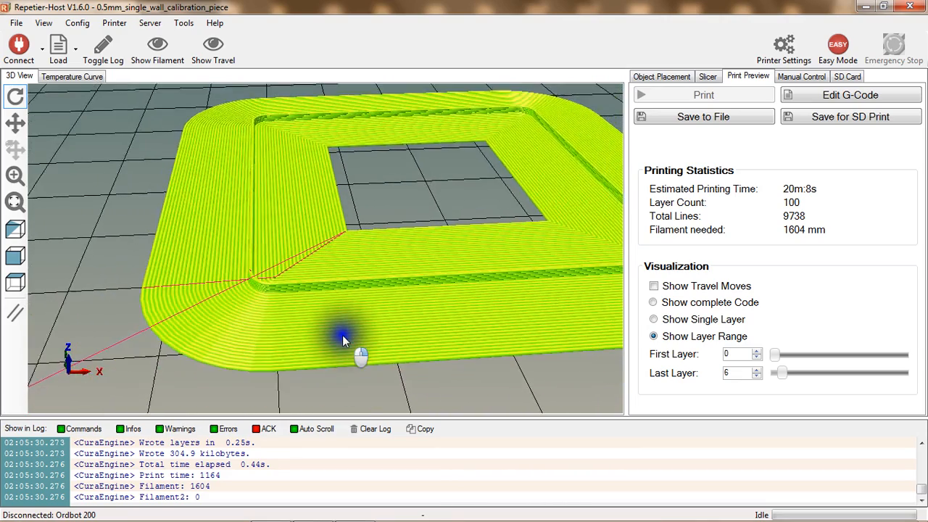
# Step: Set the adhesion type to None and slice the calibration piece with CuraEngine
pyautogui.click(707, 76)
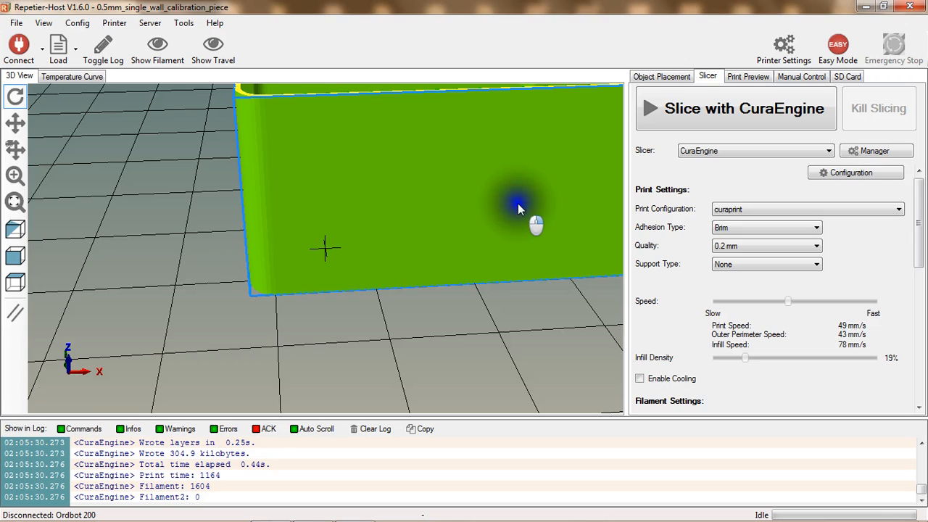
pyautogui.moveTo(813, 230)
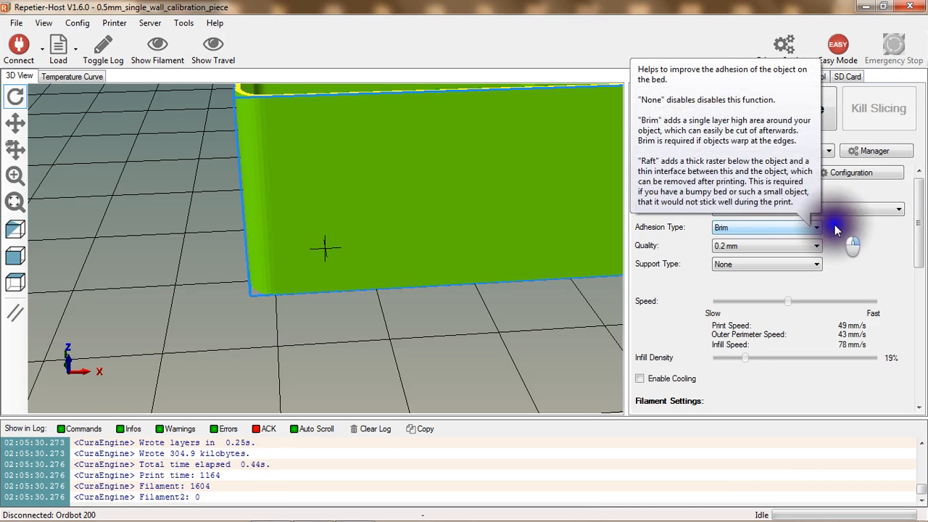
pyautogui.click(818, 227)
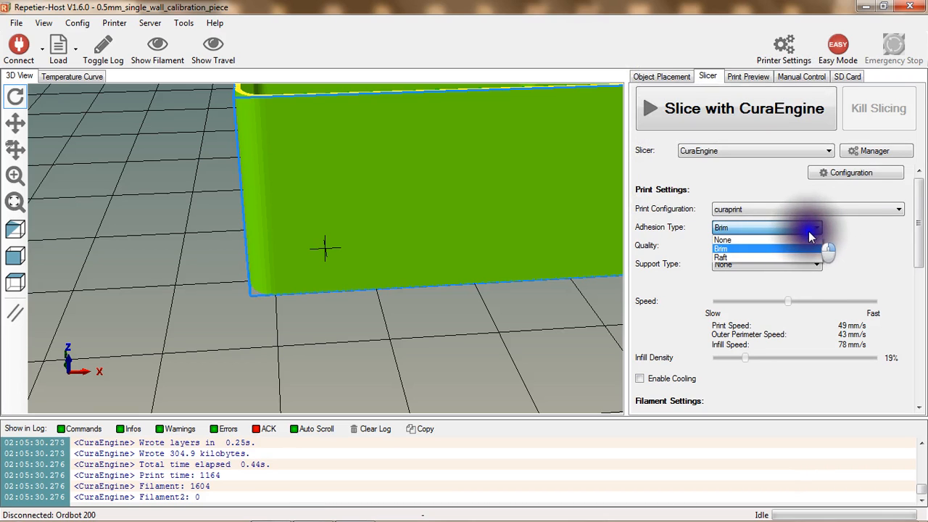
pyautogui.click(778, 240)
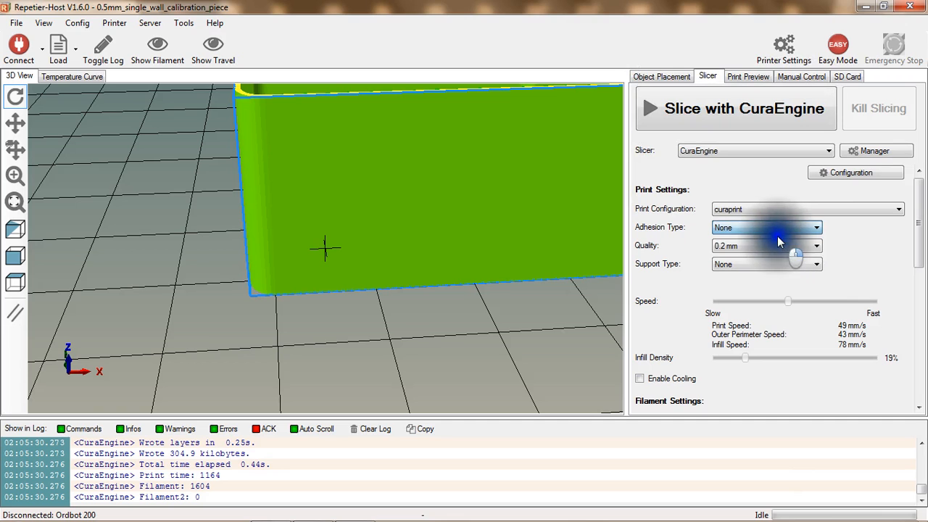
pyautogui.click(750, 118)
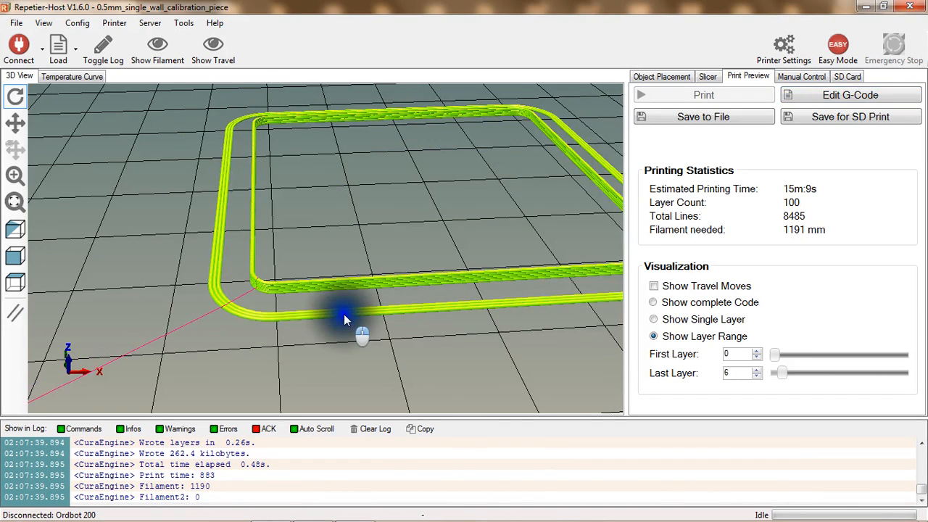
# Step: Examine the skirt lines around the wall up close at the front corner of the sliced piece
pyautogui.moveTo(338, 312); pyautogui.dragTo(311, 282)
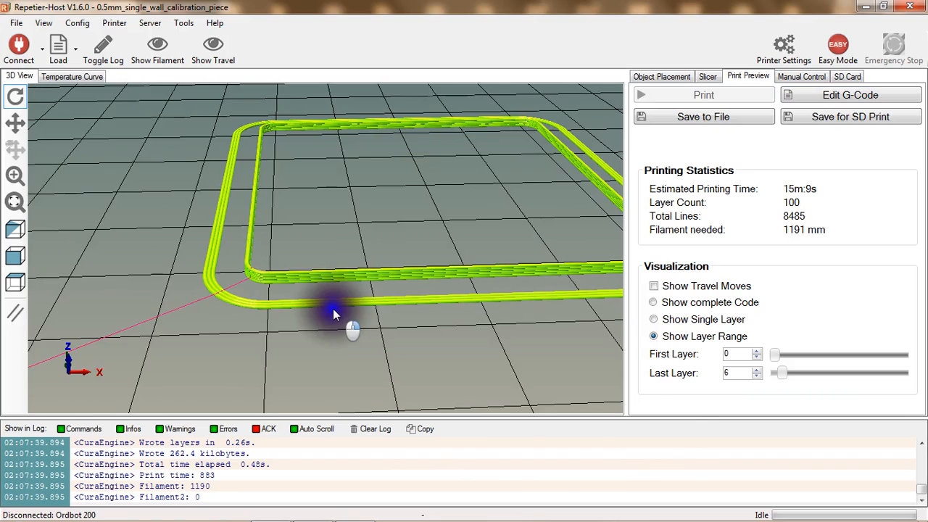
pyautogui.moveTo(334, 310); pyautogui.dragTo(336, 321)
pyautogui.scroll(8, 217, 317)
pyautogui.scroll(1, 216, 317)
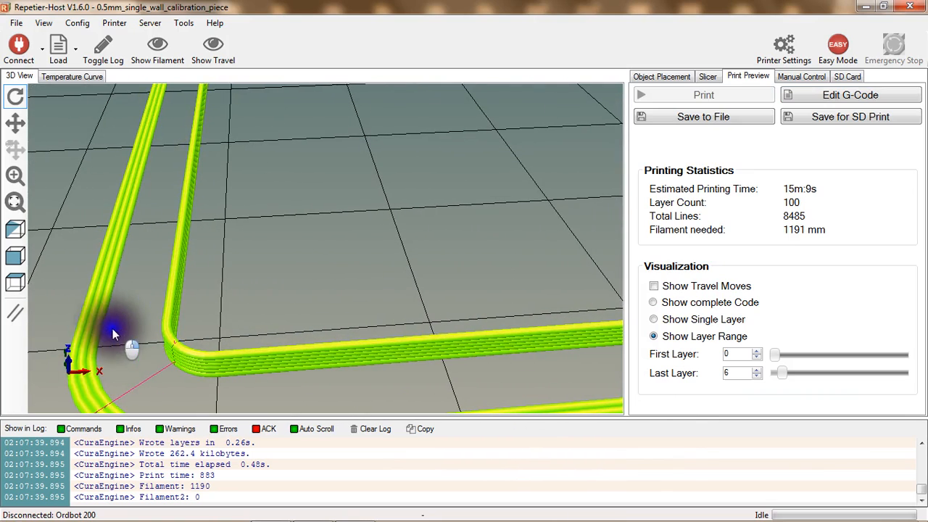
# Step: Reduce the preview's last layer to 0, raise it to 1 and examine the first layer's skirt and wall line at the corner
pyautogui.click(756, 376)
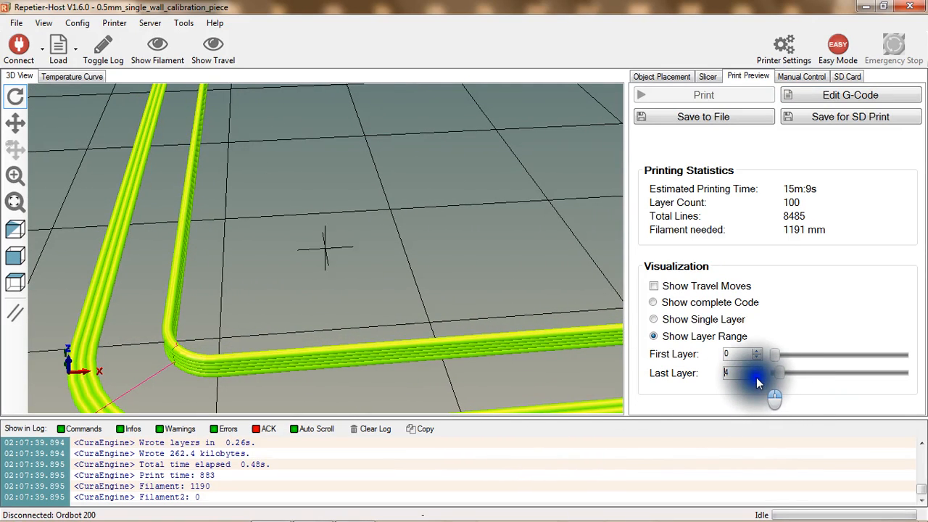
pyautogui.click(757, 376)
pyautogui.click(756, 377)
pyautogui.click(756, 376)
pyautogui.click(756, 377)
pyautogui.click(756, 377)
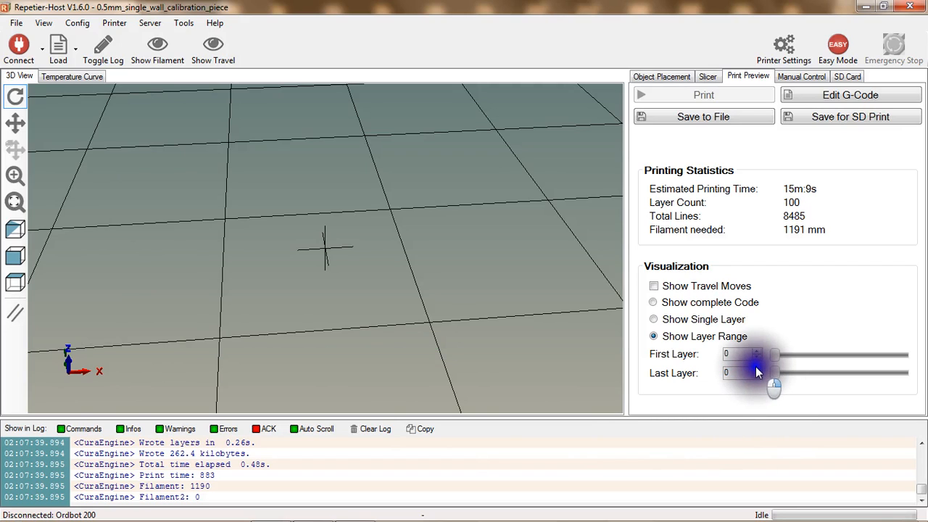
pyautogui.click(758, 372)
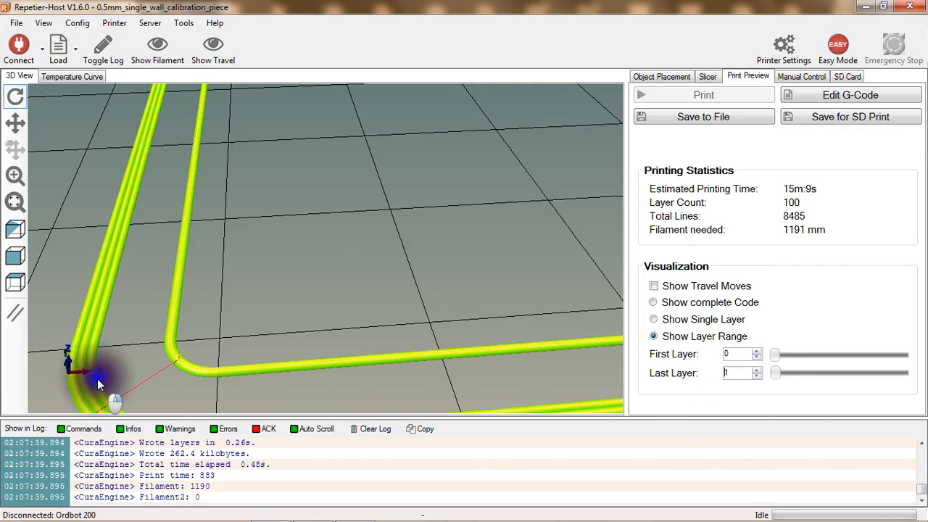
pyautogui.moveTo(90, 291); pyautogui.dragTo(244, 338)
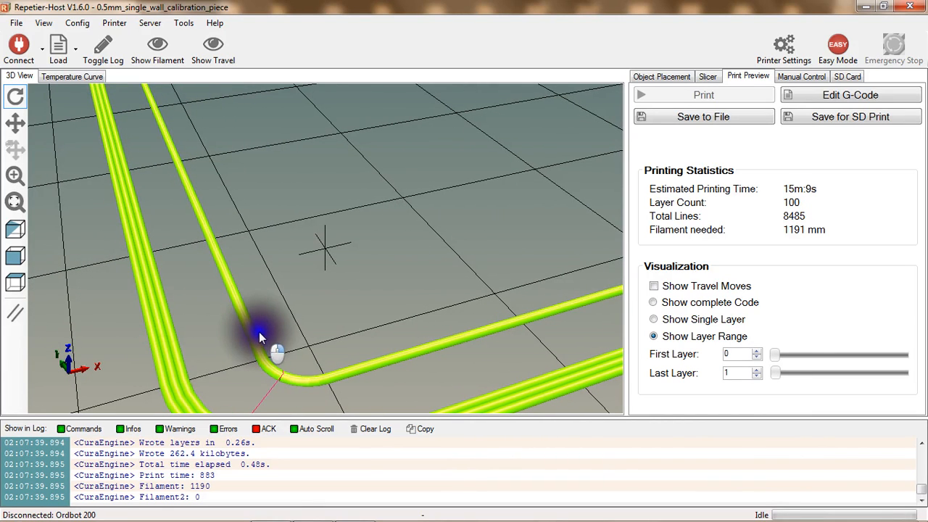
# Step: Raise the preview's last layer to 6 and compare the wall's height with the skirt from low angles
pyautogui.click(757, 369)
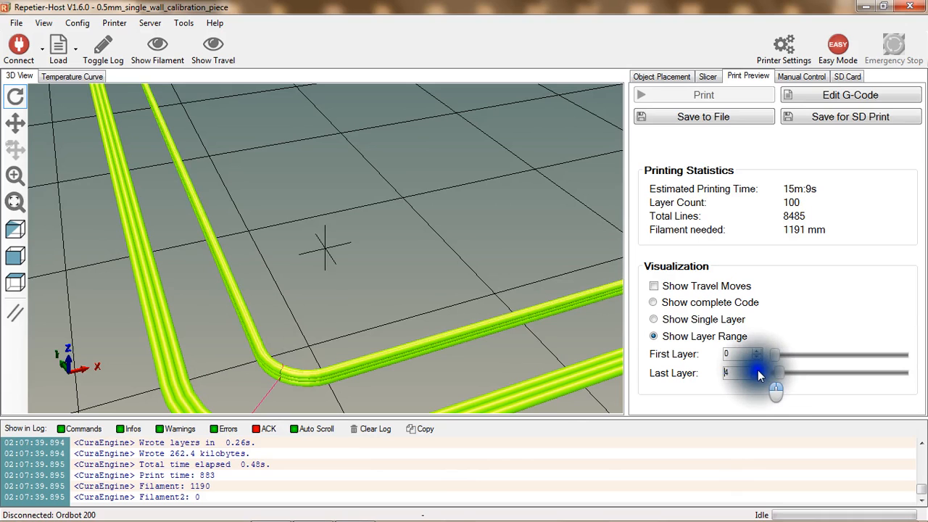
pyautogui.moveTo(567, 355); pyautogui.dragTo(547, 328)
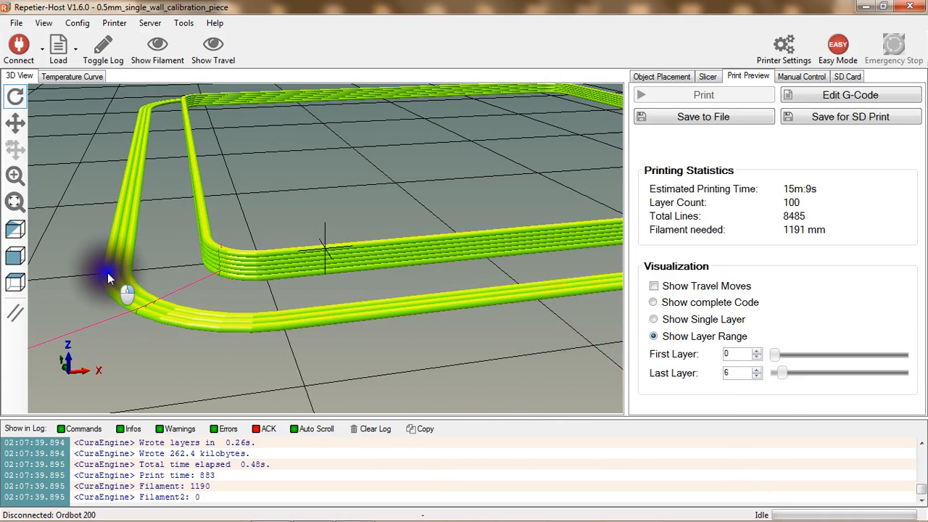
pyautogui.moveTo(127, 279); pyautogui.dragTo(218, 342)
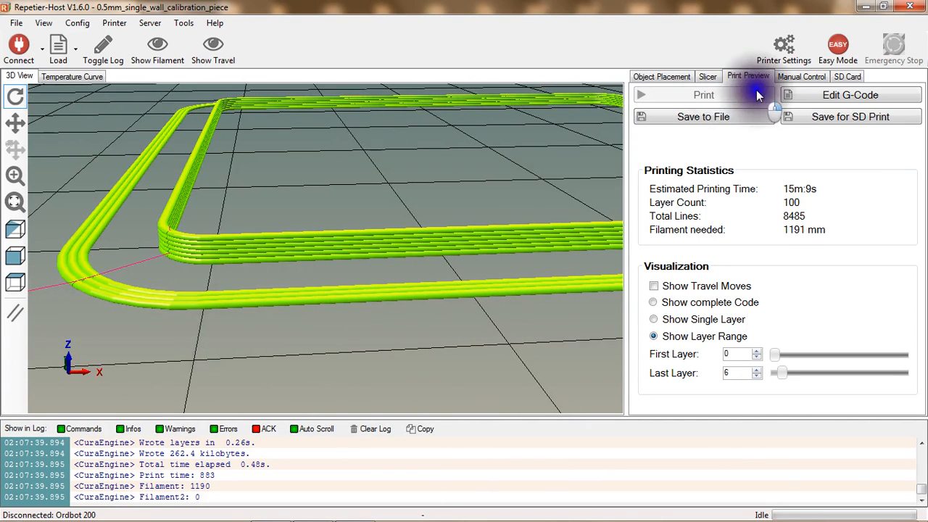
# Step: Look up the skirt line count in the CuraEngine structure settings and compare it with the skirt in the sliced preview
pyautogui.click(708, 77)
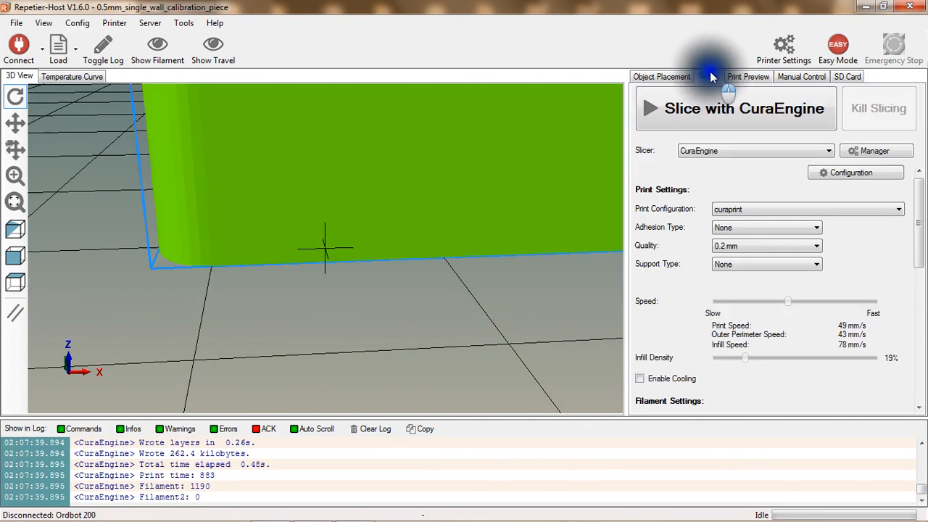
pyautogui.click(843, 175)
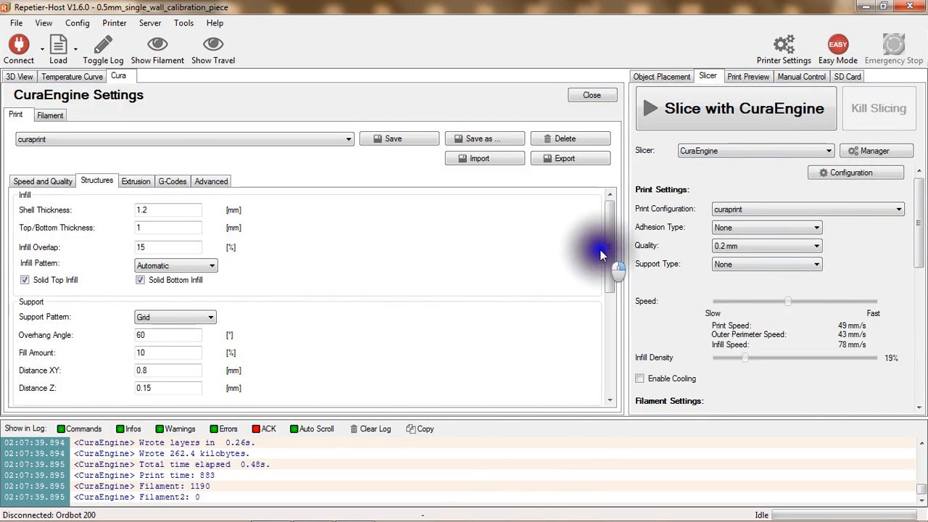
pyautogui.click(44, 181)
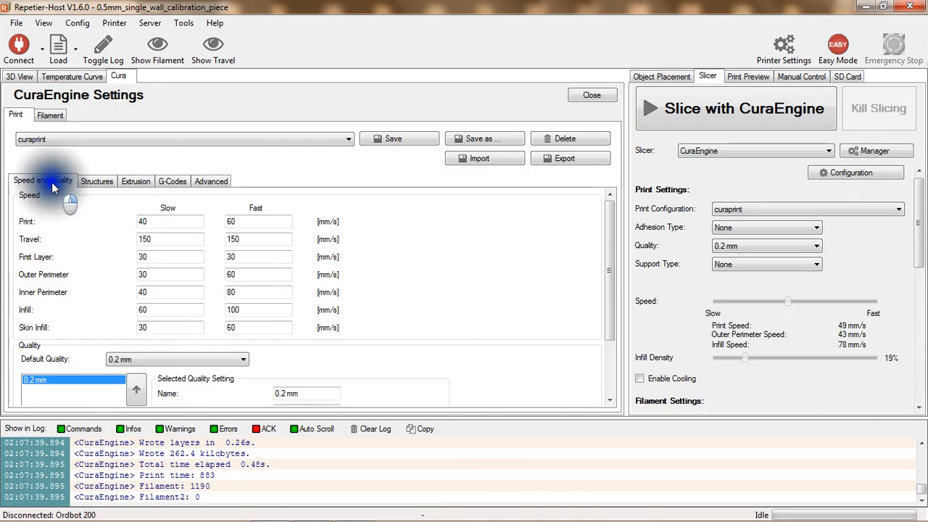
pyautogui.click(97, 182)
pyautogui.scroll(-1, 601, 267)
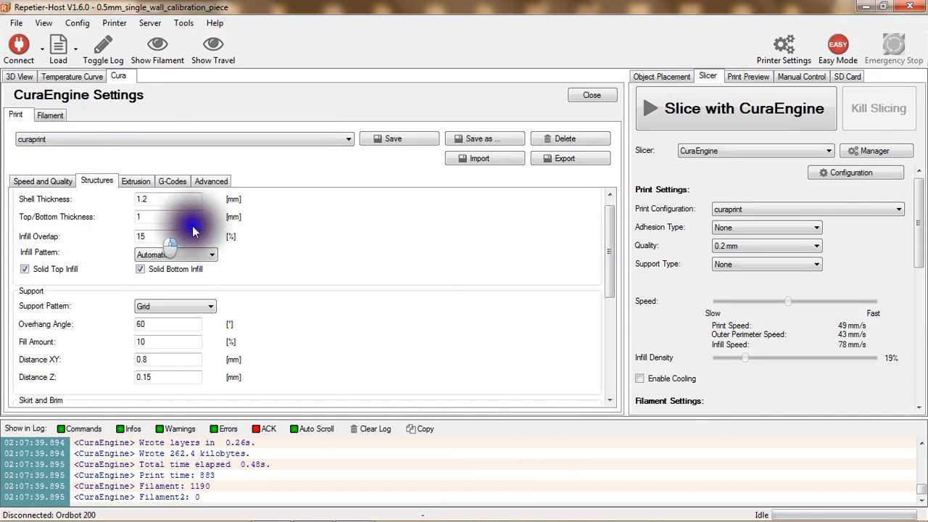
pyautogui.moveTo(610, 268); pyautogui.dragTo(592, 311)
pyautogui.click(149, 312)
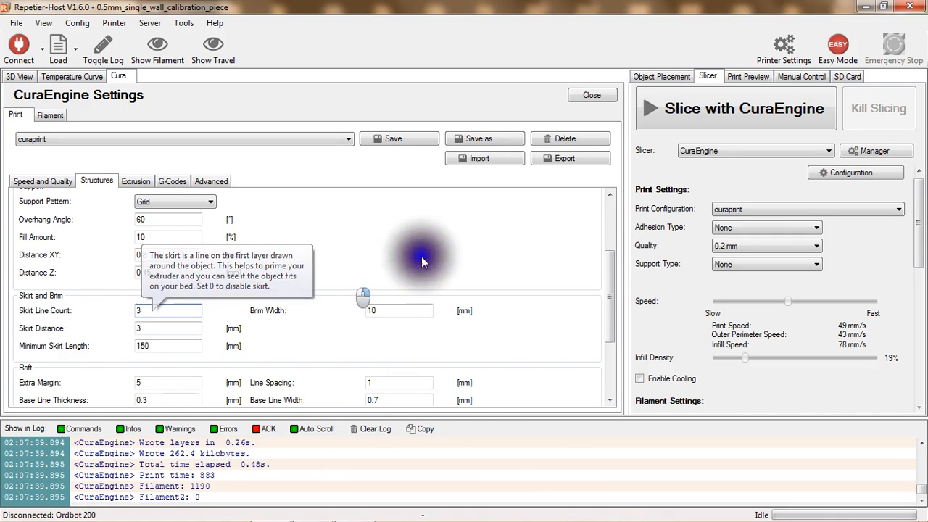
pyautogui.click(776, 105)
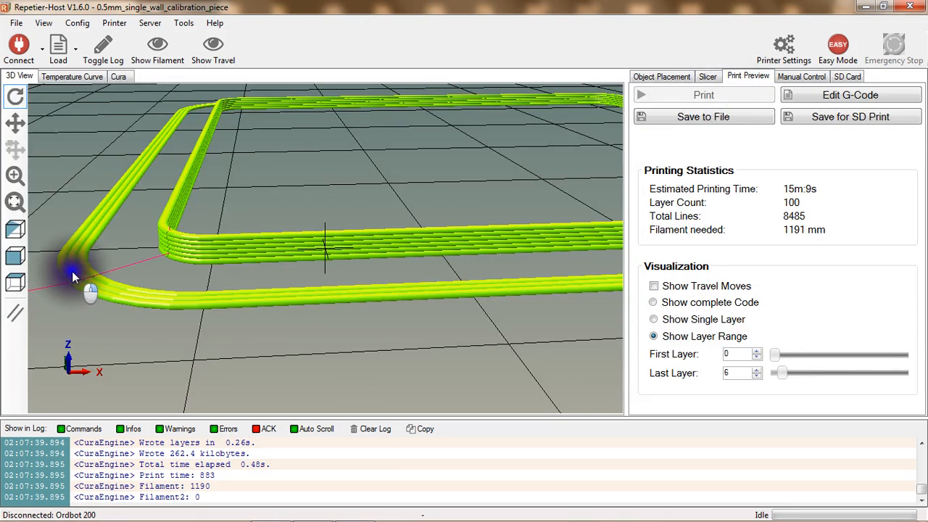
pyautogui.moveTo(71, 272); pyautogui.dragTo(87, 321)
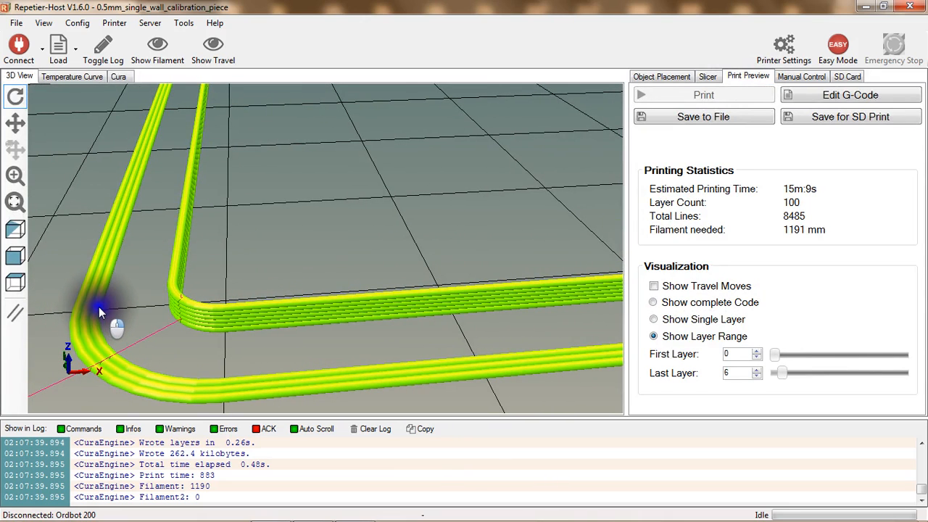
# Step: Set the skirt line count to 1 in the CuraEngine structure settings and save the curaprint configuration
pyautogui.click(709, 78)
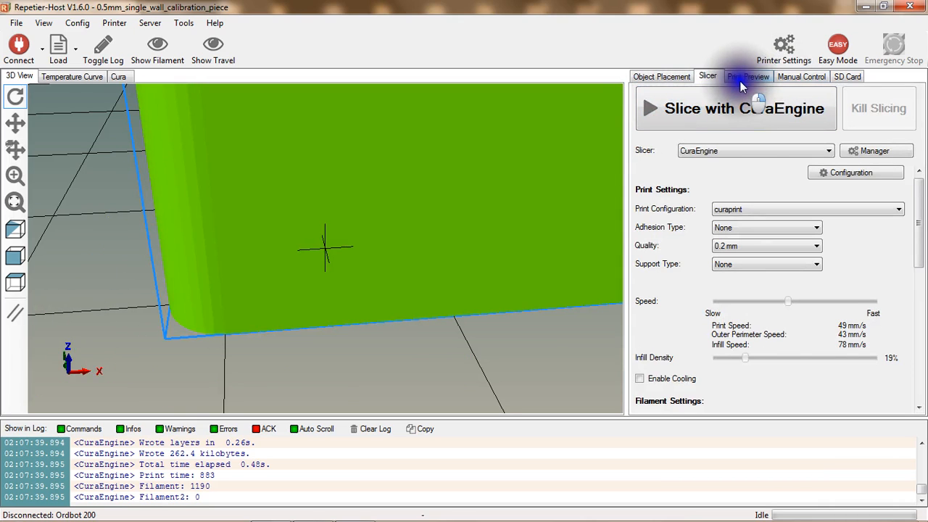
pyautogui.click(850, 172)
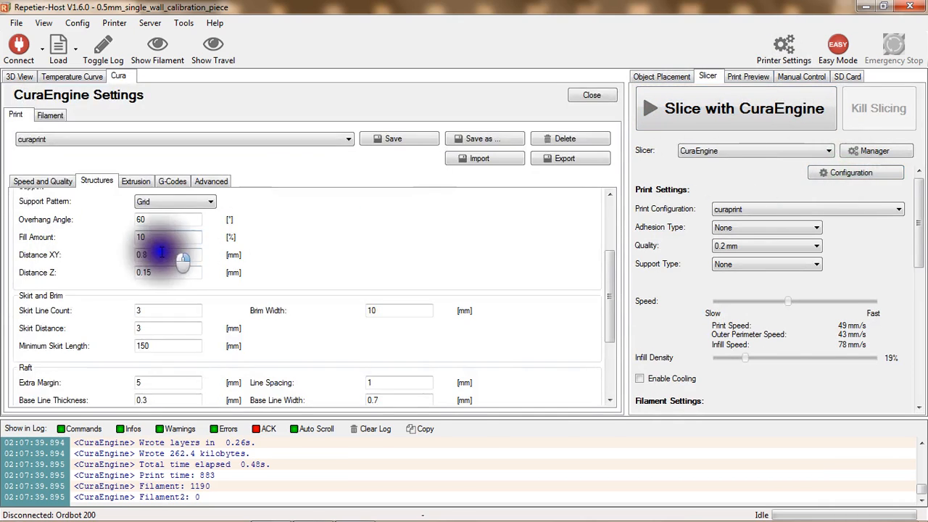
pyautogui.click(152, 314)
pyautogui.press('BackSpace')
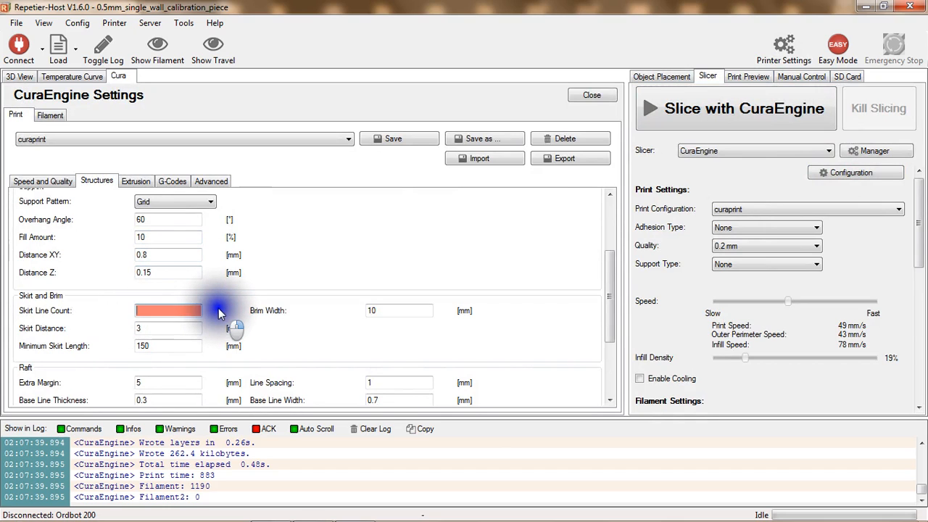
pyautogui.write('1')
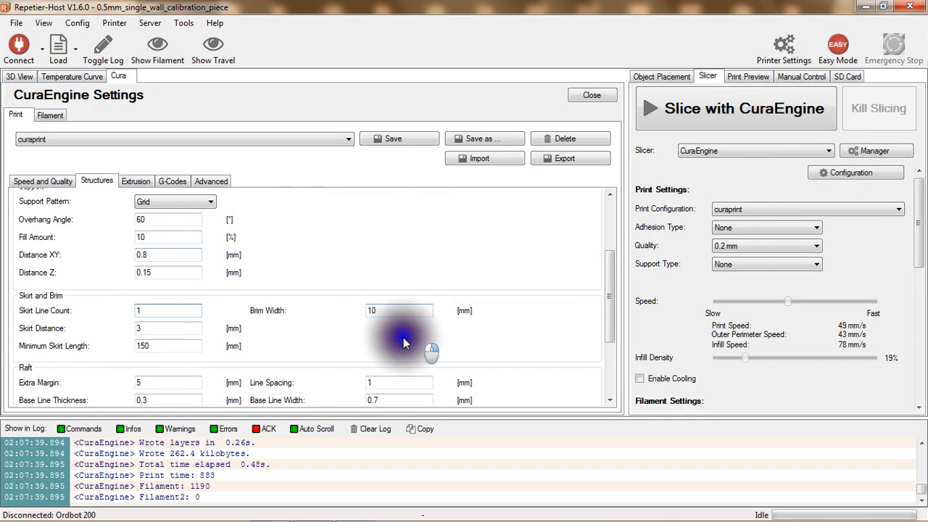
pyautogui.click(401, 139)
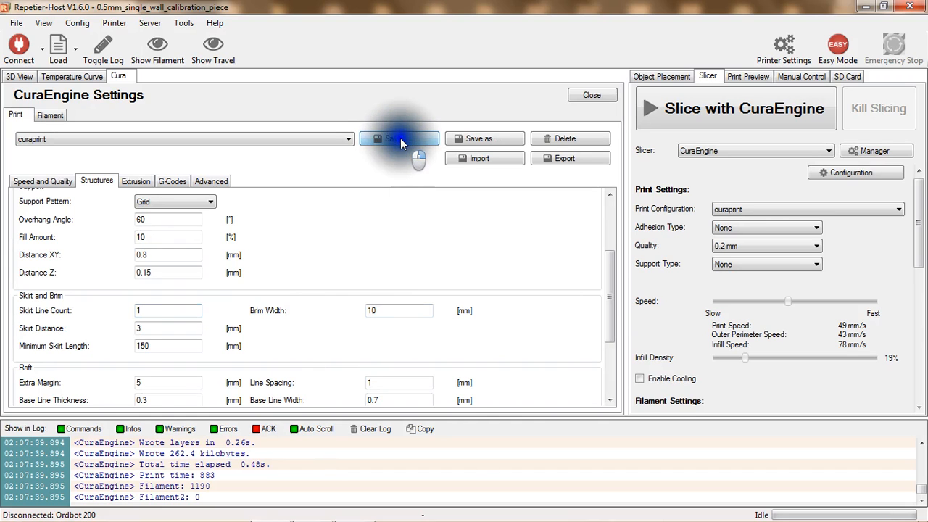
# Step: Slice the piece again with CuraEngine and examine the skirt around the wall from near and farther away
pyautogui.click(742, 108)
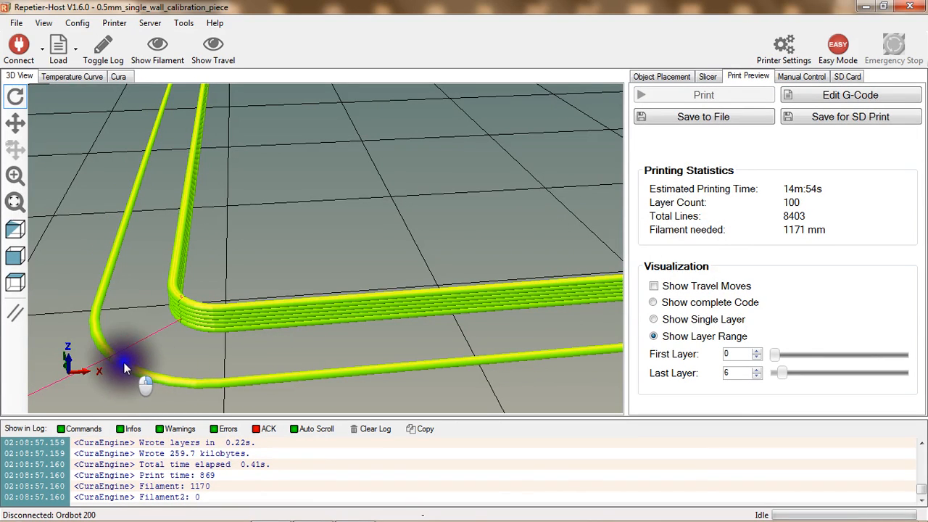
pyautogui.moveTo(116, 357); pyautogui.dragTo(108, 314)
pyautogui.moveTo(150, 176); pyautogui.dragTo(458, 403)
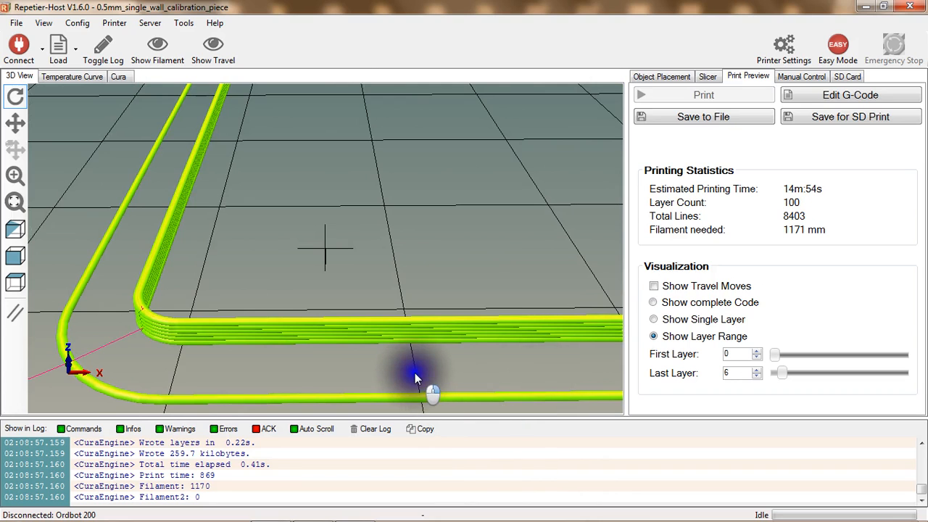
pyautogui.scroll(-5, 415, 373)
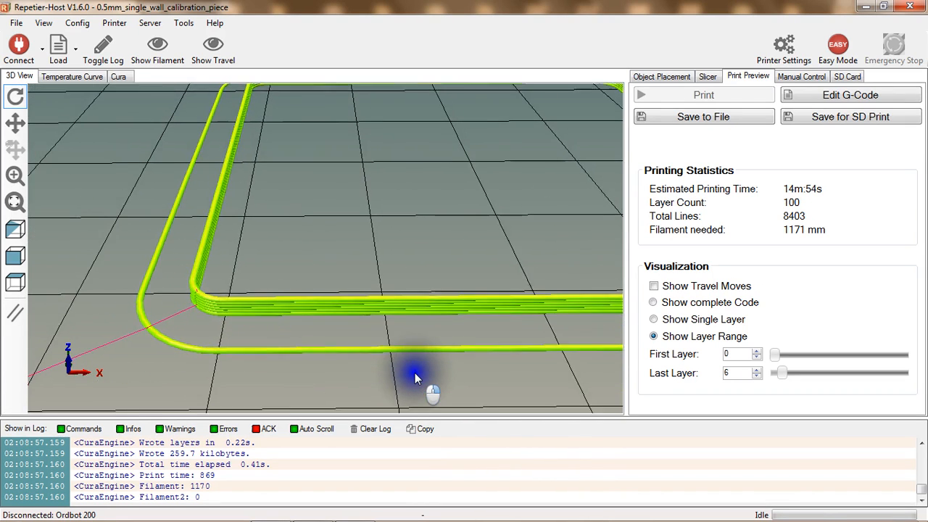
pyautogui.scroll(-3, 261, 343)
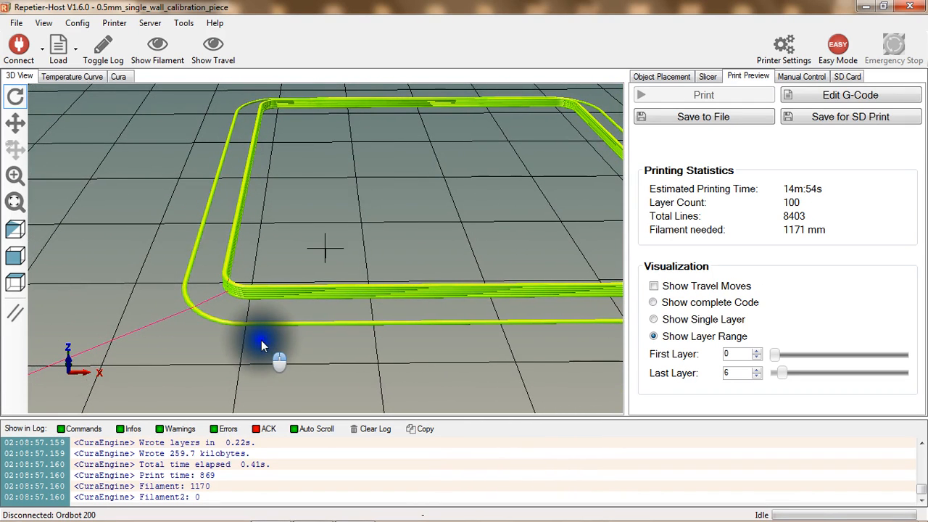
# Step: Lower the preview's last layer to 0, set it to 1 and look over the first layer of the one-line skirt and wall
pyautogui.click(757, 376)
pyautogui.click(757, 375)
pyautogui.click(757, 375)
pyautogui.click(757, 376)
pyautogui.click(757, 375)
pyautogui.click(757, 376)
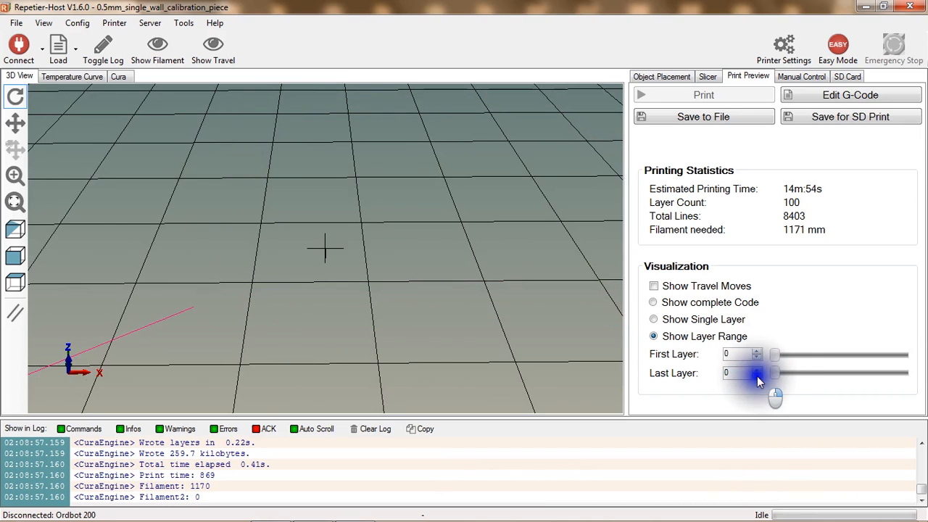
pyautogui.click(757, 370)
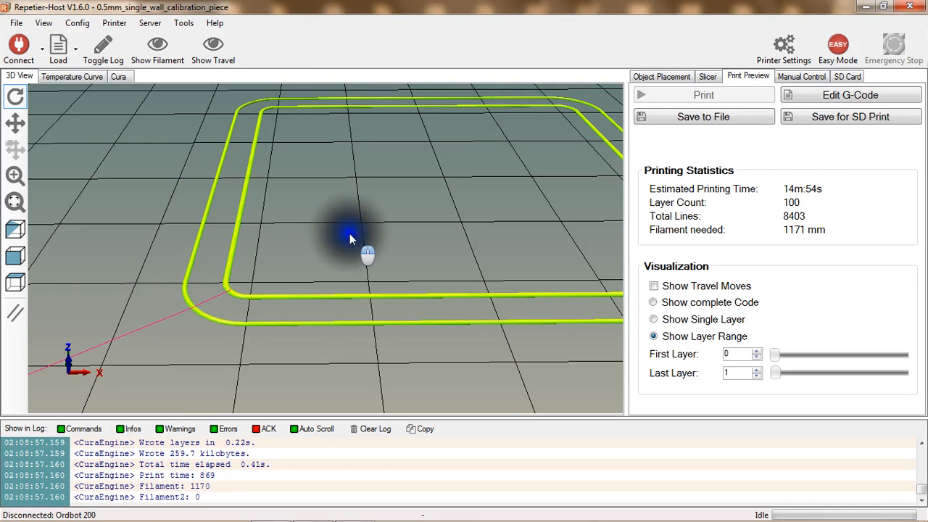
pyautogui.moveTo(350, 234)
pyautogui.mouseDown()
pyautogui.moveTo(331, 239)
pyautogui.moveTo(348, 237)
pyautogui.mouseUp()
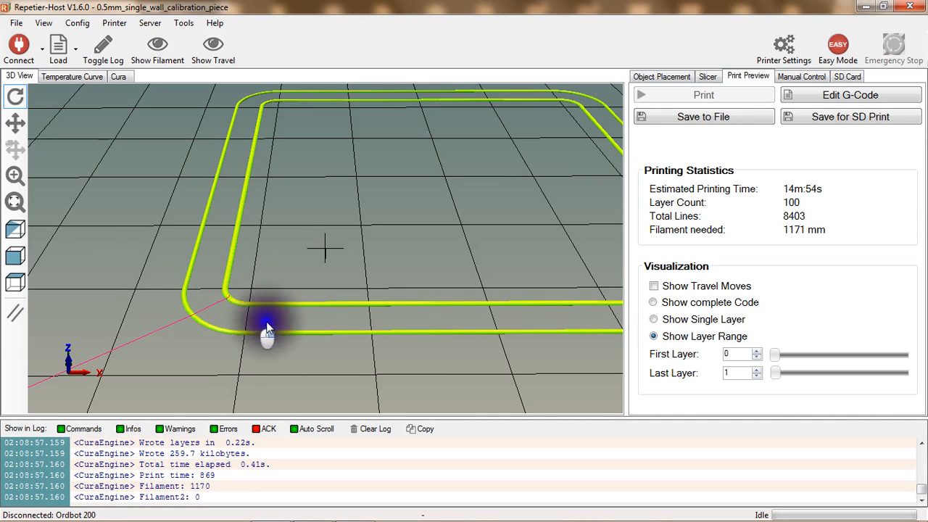
# Step: Look up the skirt line count, brim width and skirt distance in the CuraEngine structure settings and compare the skirt distance with the sliced preview
pyautogui.click(709, 77)
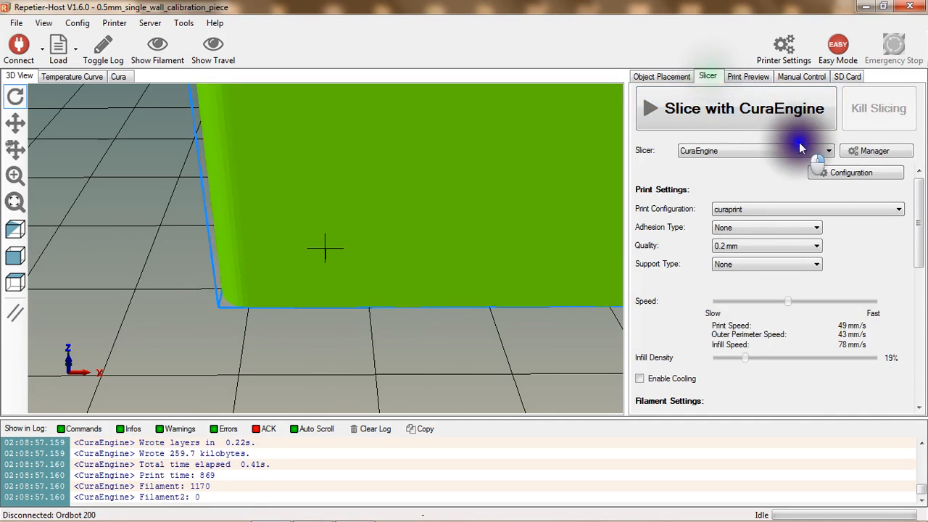
pyautogui.click(851, 173)
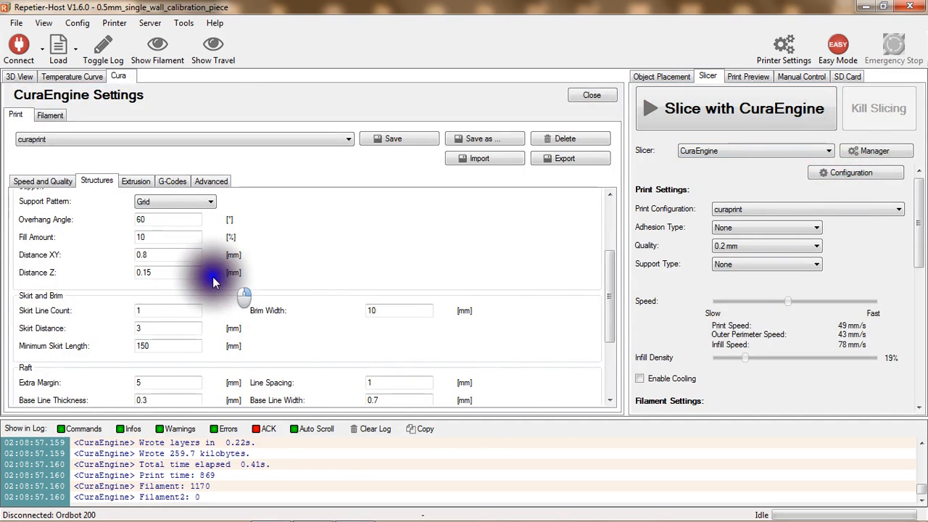
pyautogui.click(179, 311)
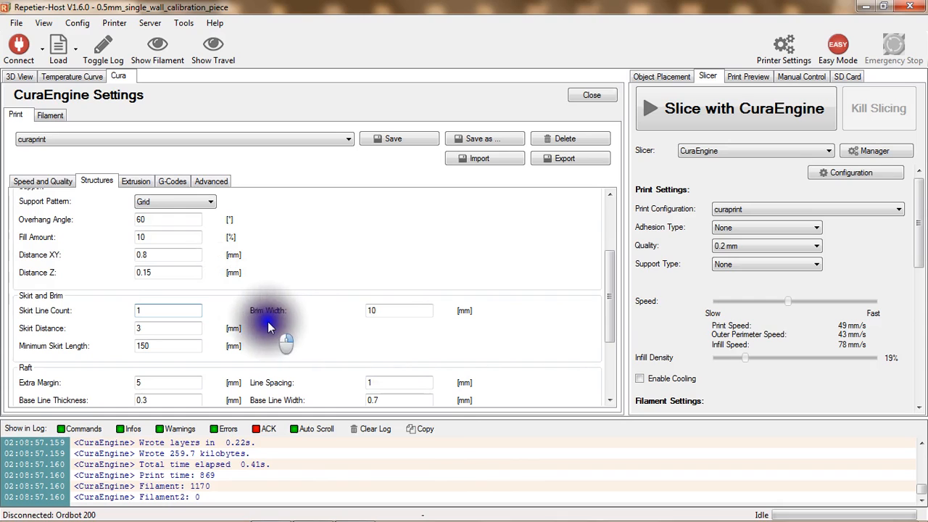
pyautogui.click(388, 311)
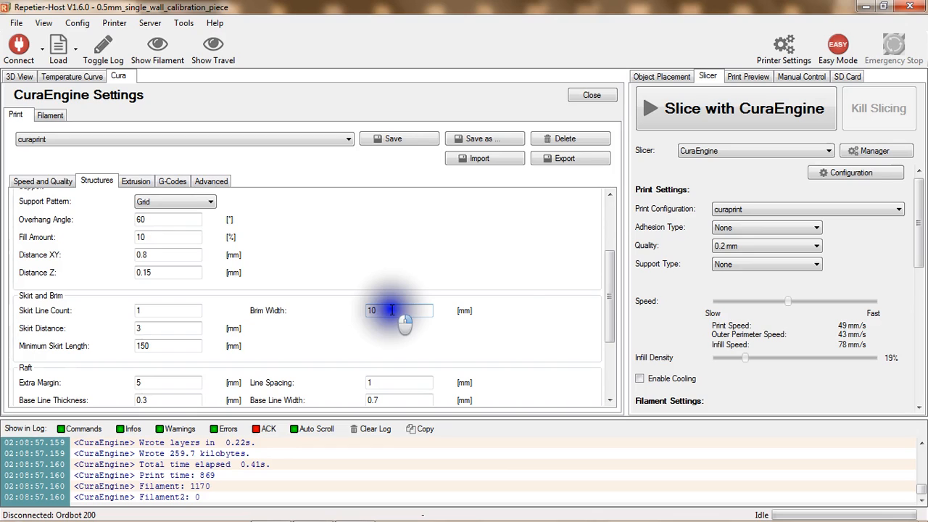
pyautogui.click(167, 331)
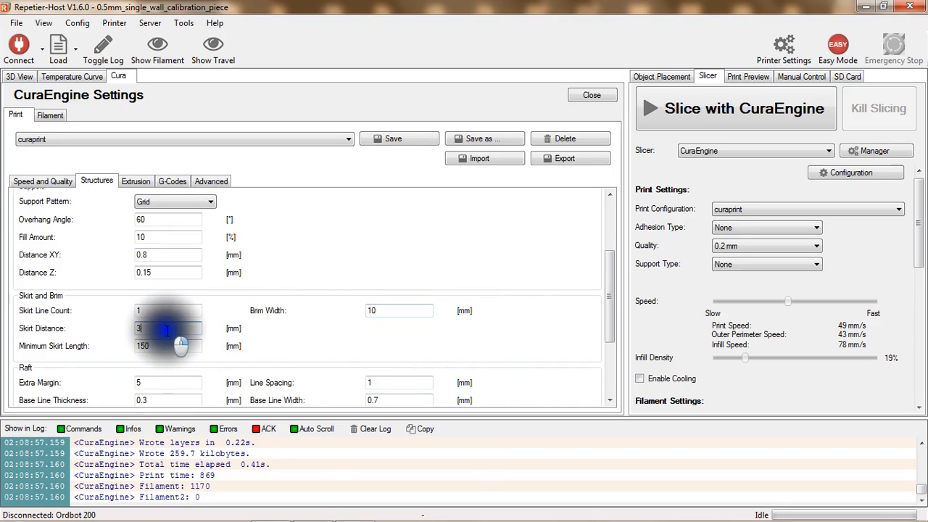
pyautogui.click(757, 107)
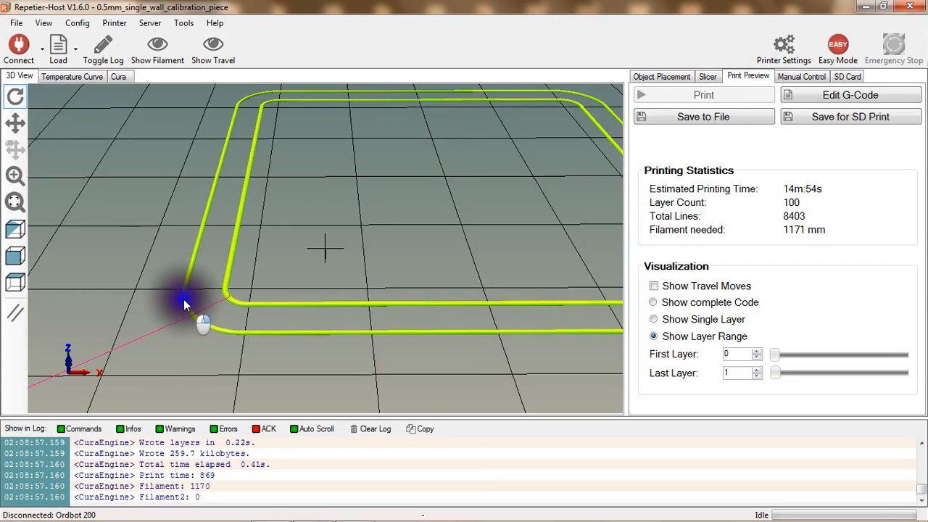
pyautogui.moveTo(184, 299); pyautogui.dragTo(457, 194)
# Step: Set the skirt distance to 1 mm in the CuraEngine structure settings and save the curaprint configuration
pyautogui.click(711, 77)
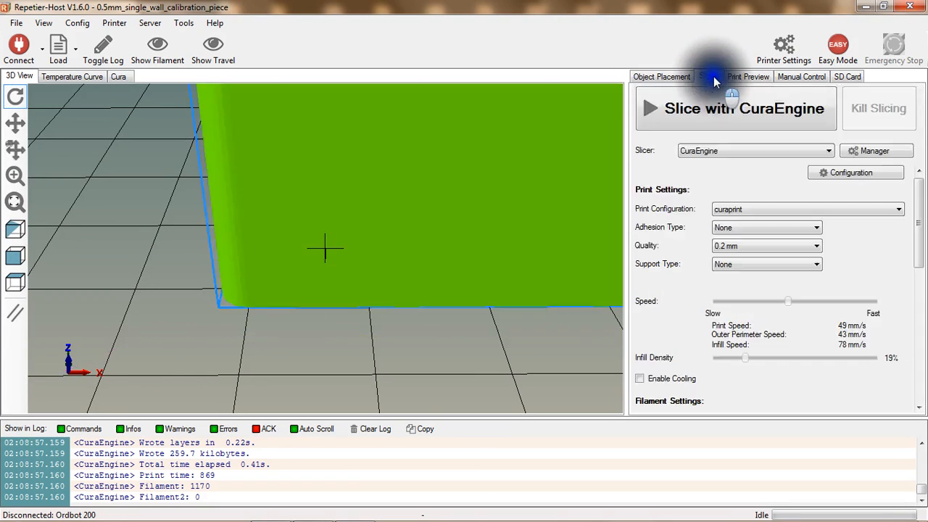
pyautogui.click(853, 173)
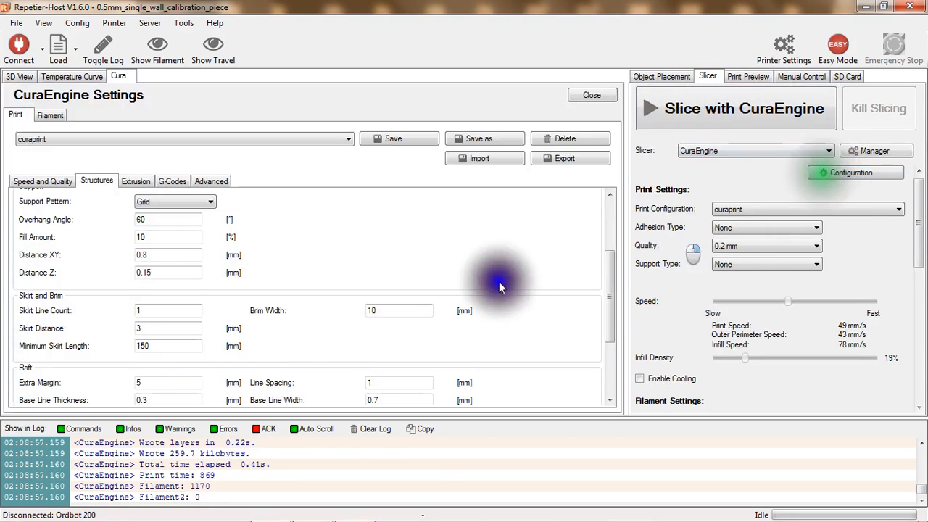
pyautogui.click(178, 330)
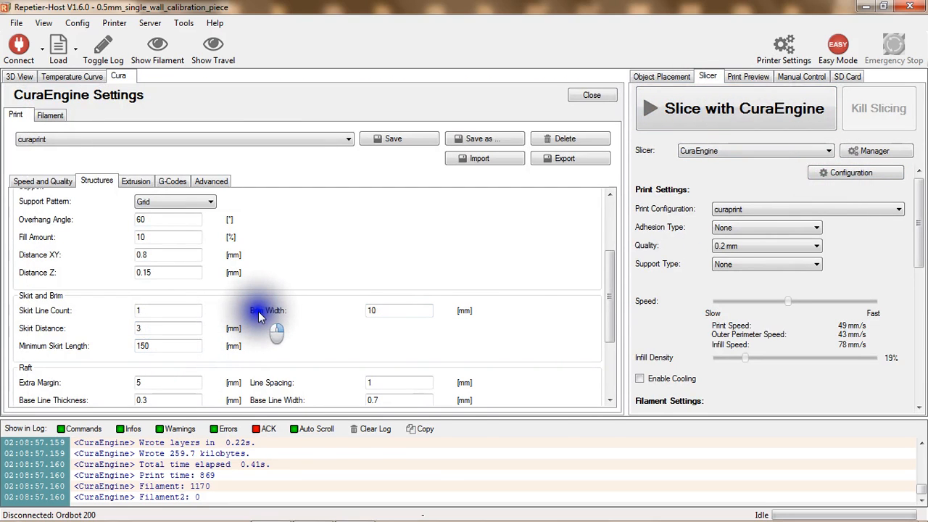
pyautogui.press('BackSpace')
pyautogui.write('1')
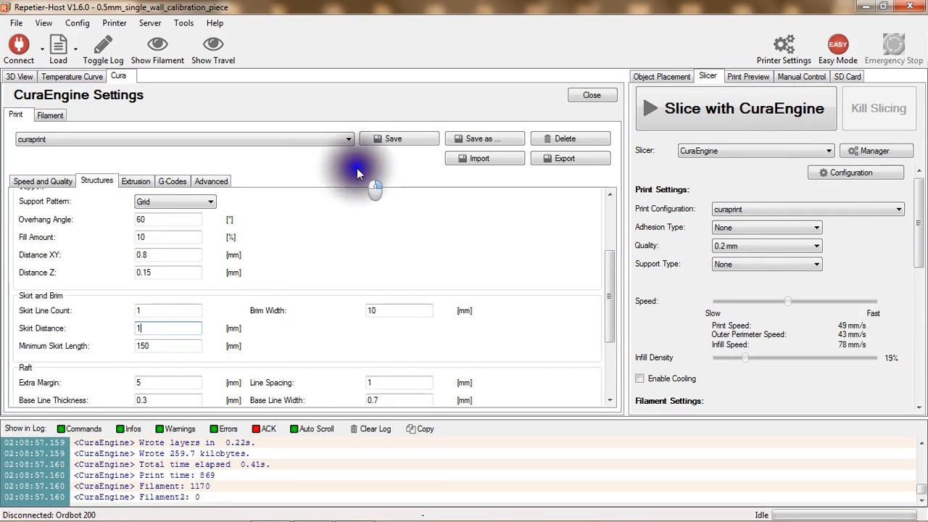
pyautogui.click(373, 138)
# Step: Slice the calibration piece with CuraEngine and examine the gap between the skirt and the wall on the first layer
pyautogui.click(689, 109)
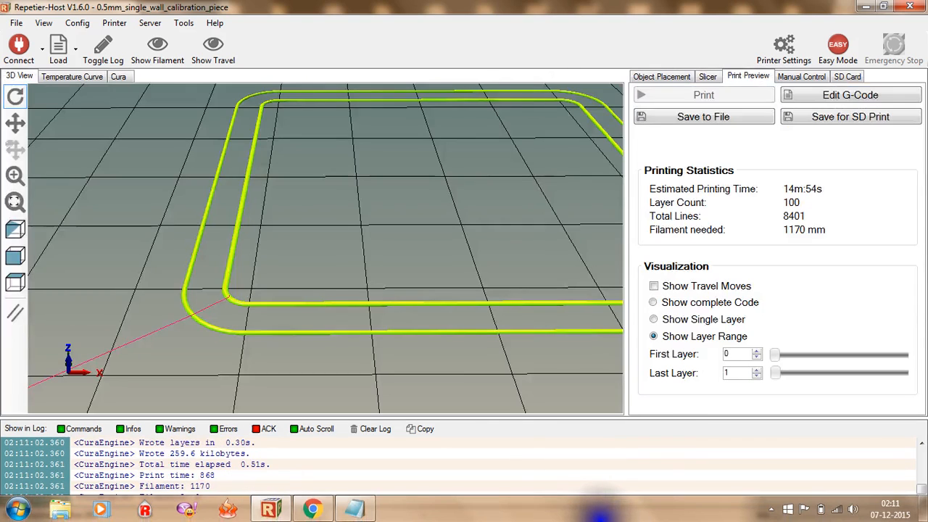
pyautogui.moveTo(240, 354); pyautogui.dragTo(207, 335)
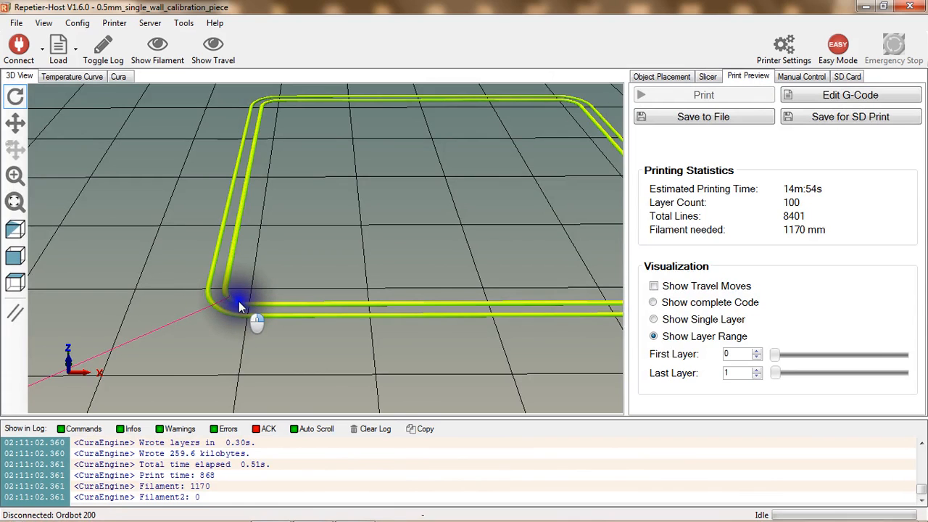
pyautogui.scroll(-5, 238, 301)
# Step: Set the skirt distance back to 3 mm, save the curaprint configuration and close the CuraEngine settings
pyautogui.click(702, 77)
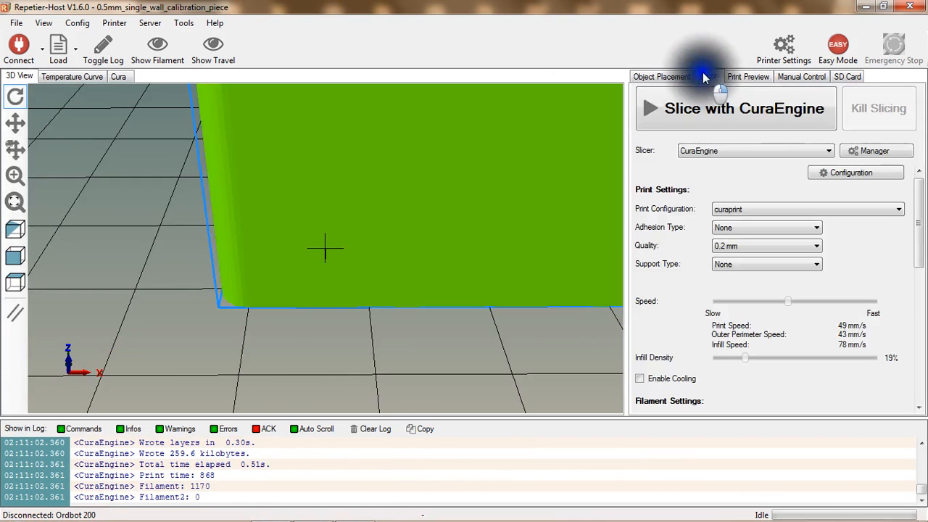
pyautogui.click(860, 174)
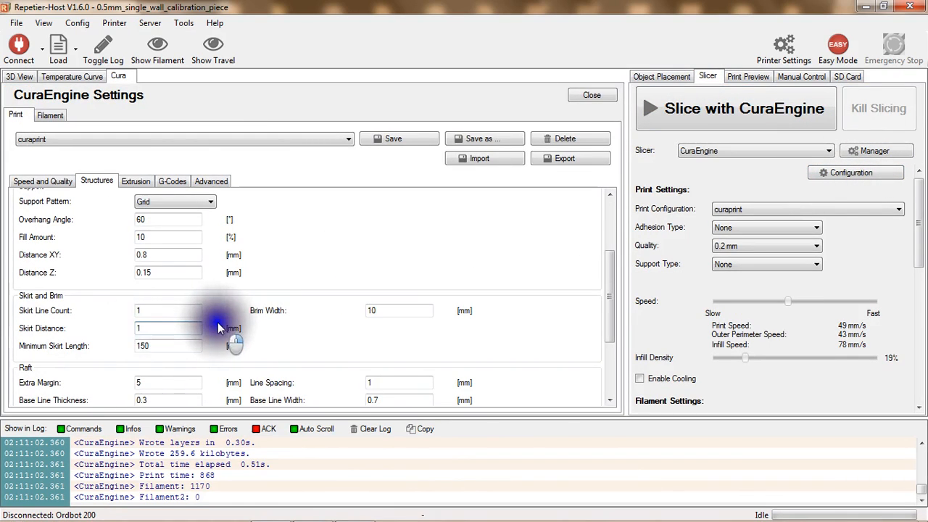
pyautogui.press('BackSpace')
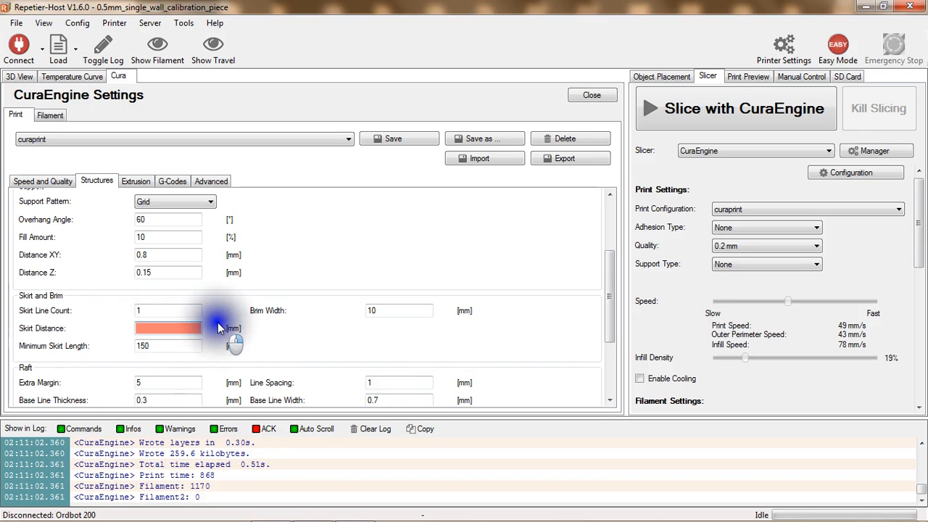
pyautogui.write('3')
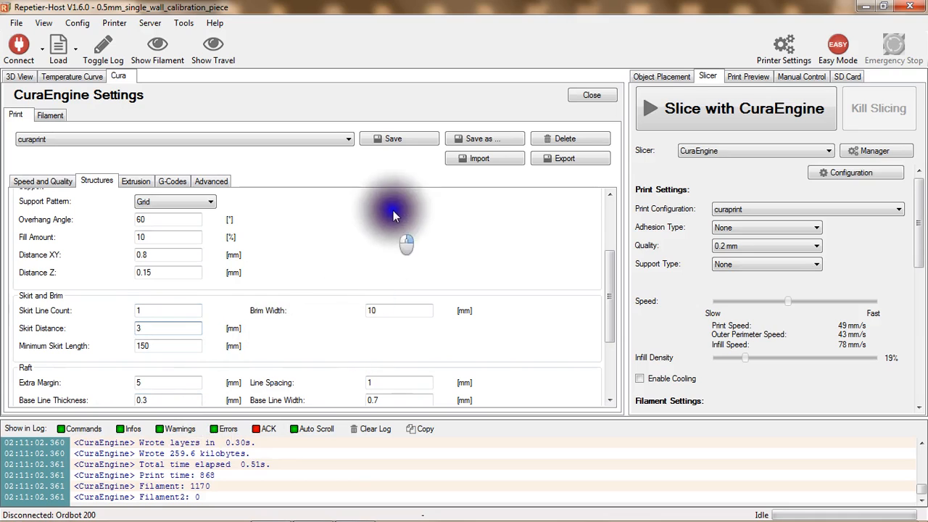
pyautogui.click(409, 139)
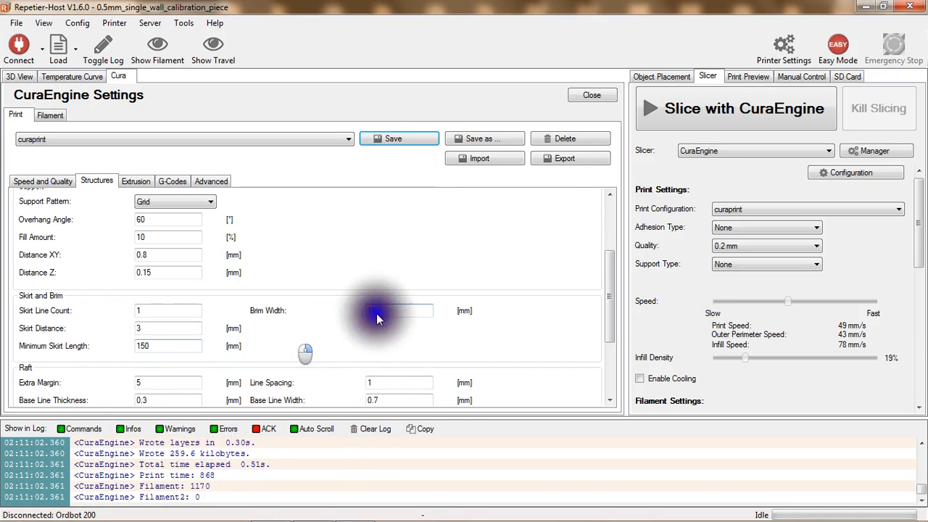
pyautogui.click(597, 98)
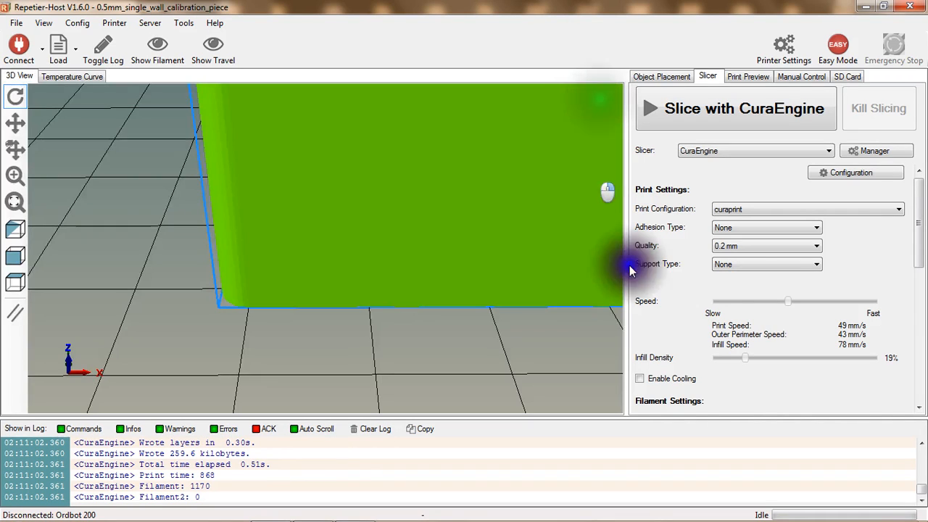
# Step: Check the adhesion type and quality choices in the print settings and look over the calibration piece from another side
pyautogui.click(815, 229)
pyautogui.click(545, 313)
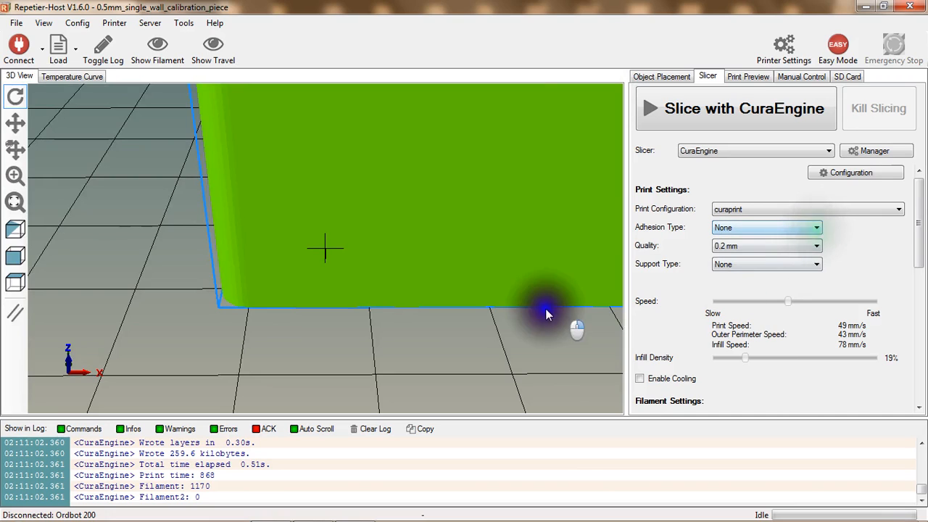
pyautogui.click(796, 244)
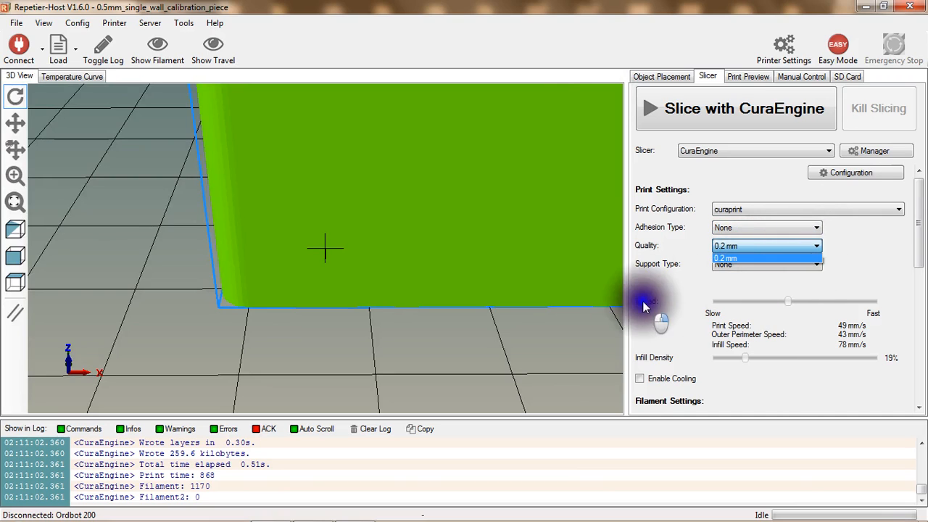
pyautogui.moveTo(519, 242); pyautogui.dragTo(518, 243)
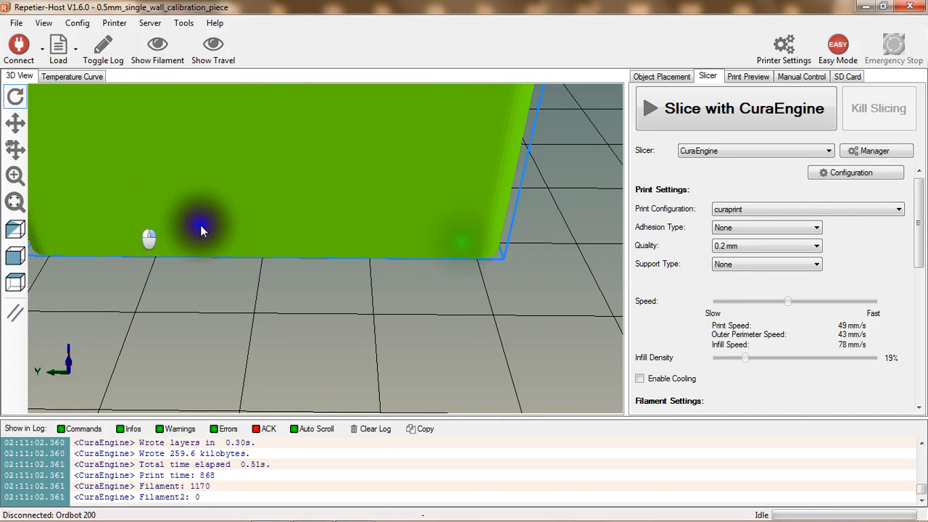
pyautogui.moveTo(196, 224); pyautogui.dragTo(356, 261)
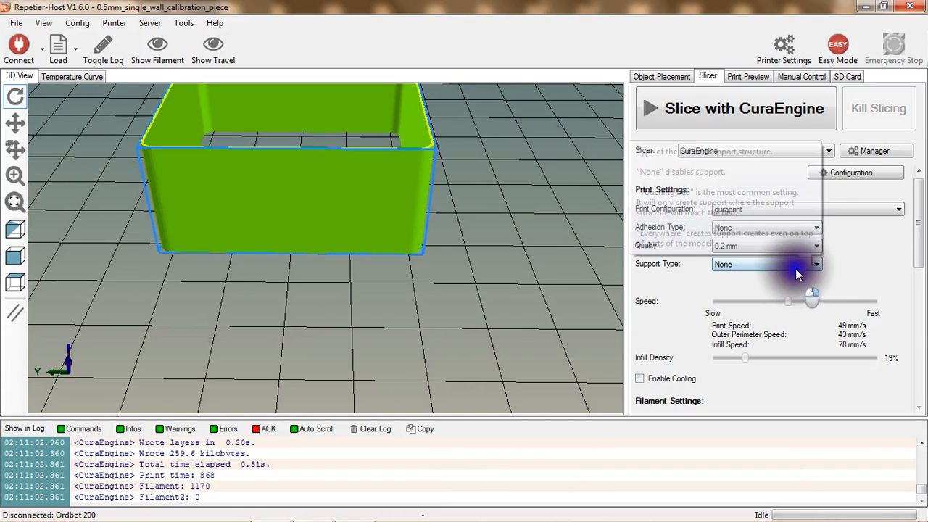
# Step: Remove the calibration piece from the build plate and load the Traffic_Cone_Orange.stl model in its place
pyautogui.click(662, 76)
pyautogui.click(908, 137)
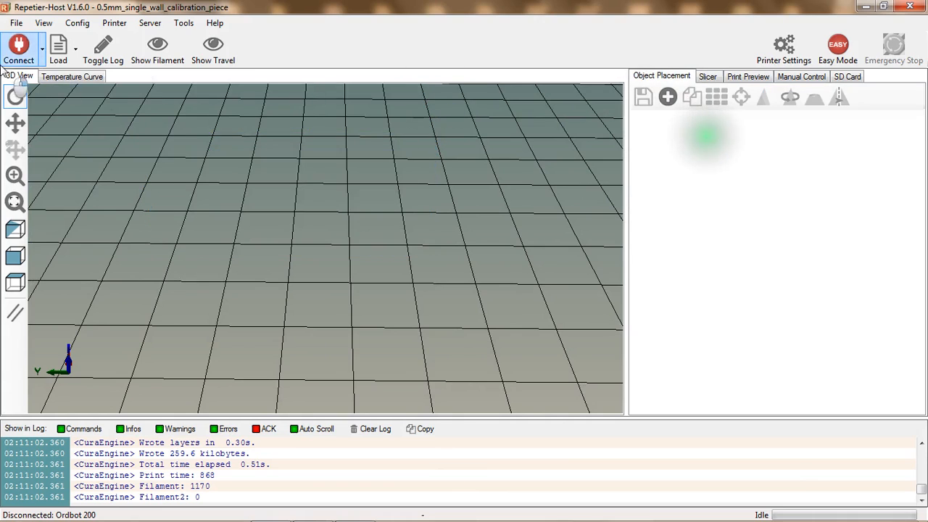
pyautogui.click(16, 23)
pyautogui.click(48, 123)
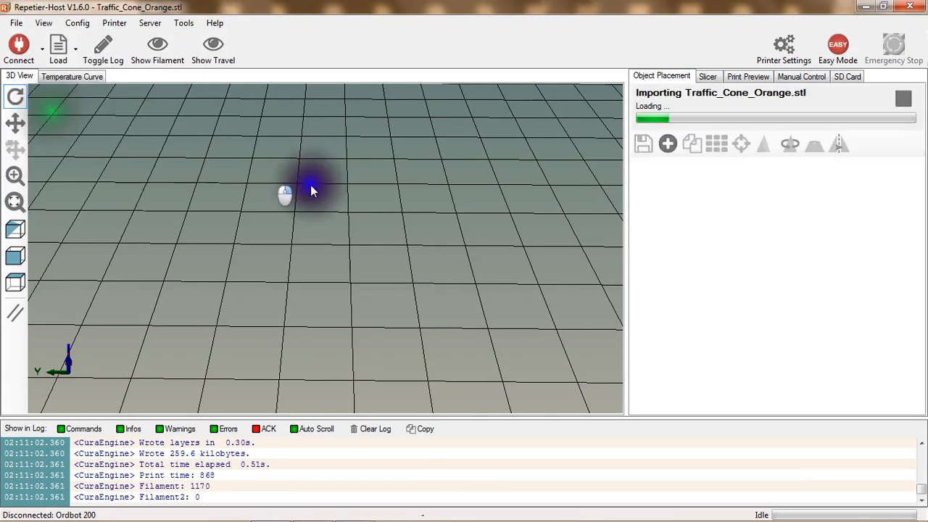
pyautogui.scroll(-6, 509, 248)
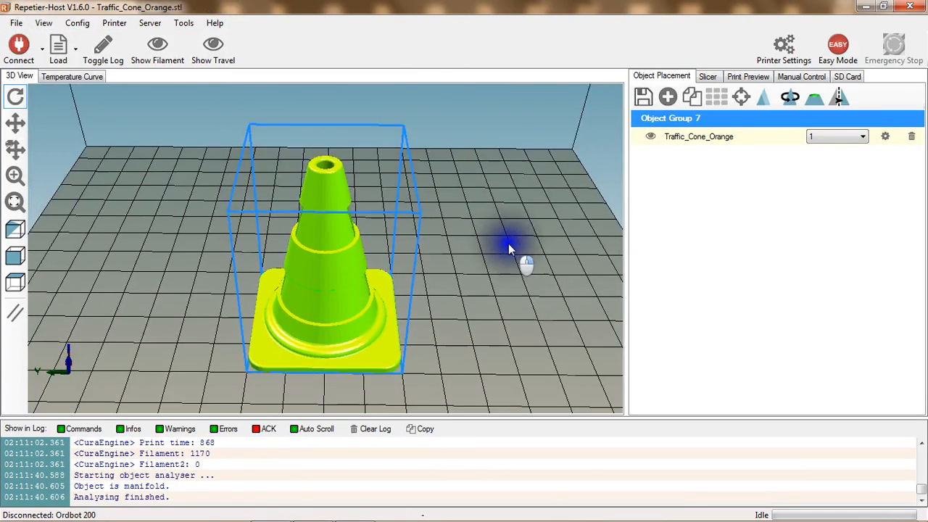
pyautogui.moveTo(468, 301); pyautogui.dragTo(364, 290)
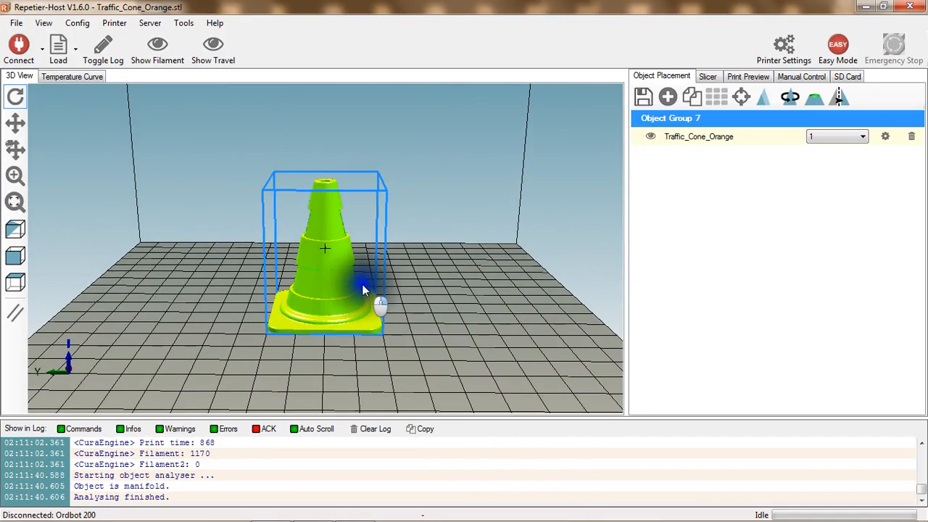
# Step: Set the support type for the traffic cone to Touching Bed in the slicer's print settings
pyautogui.click(708, 77)
pyautogui.click(811, 265)
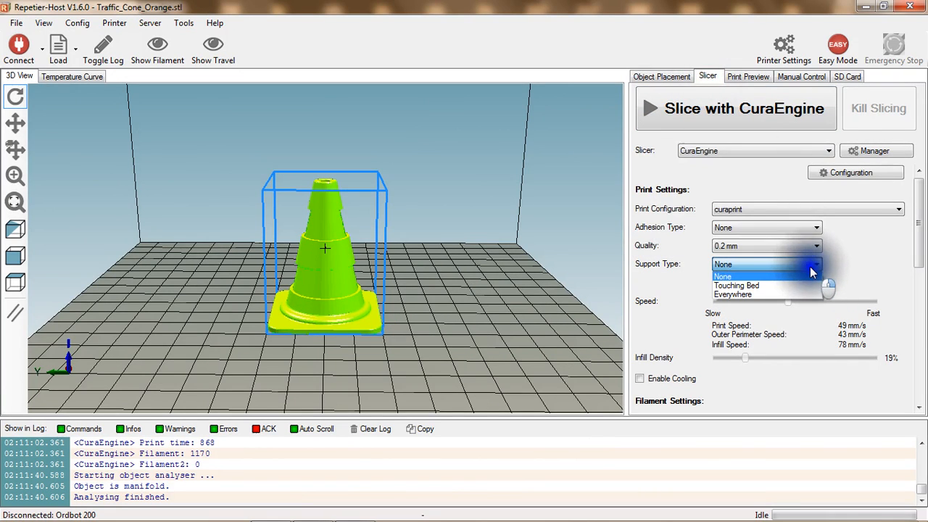
pyautogui.click(810, 285)
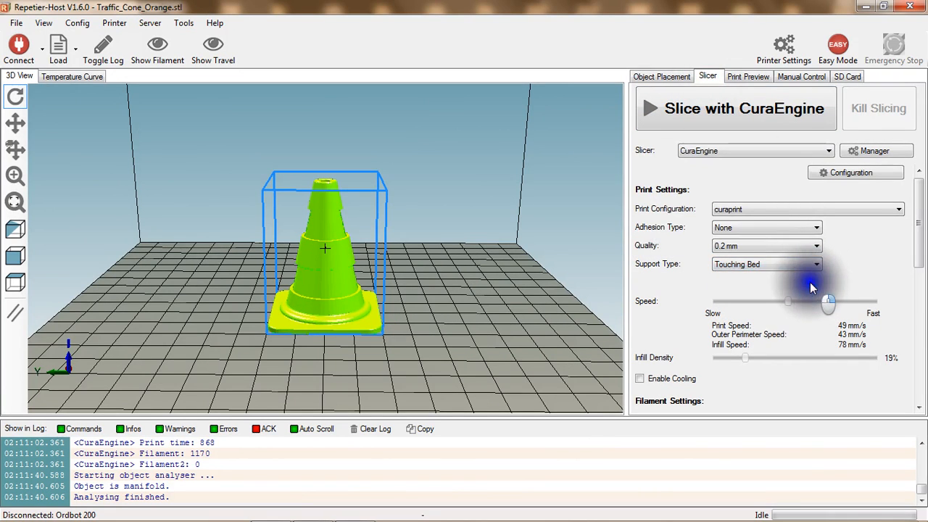
# Step: Slice the upright traffic cone with CuraEngine and show its complete code in the preview
pyautogui.click(766, 110)
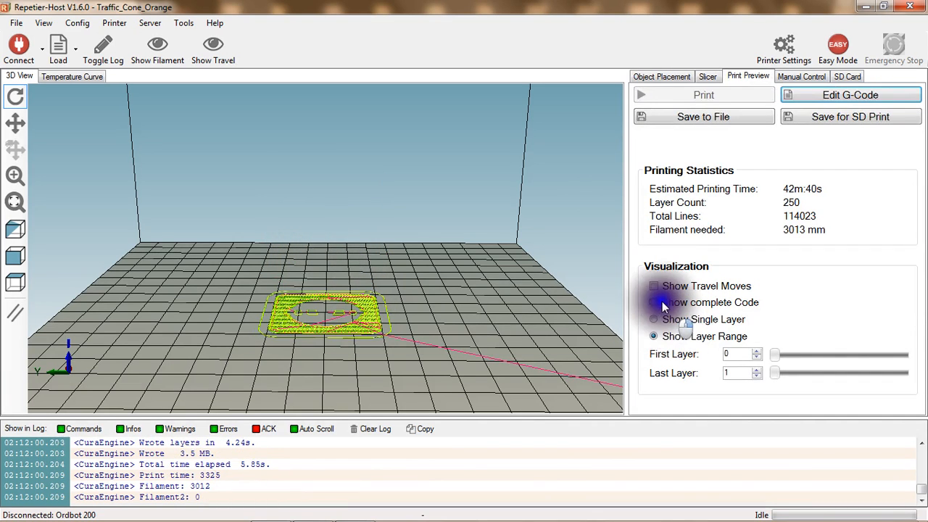
pyautogui.click(662, 302)
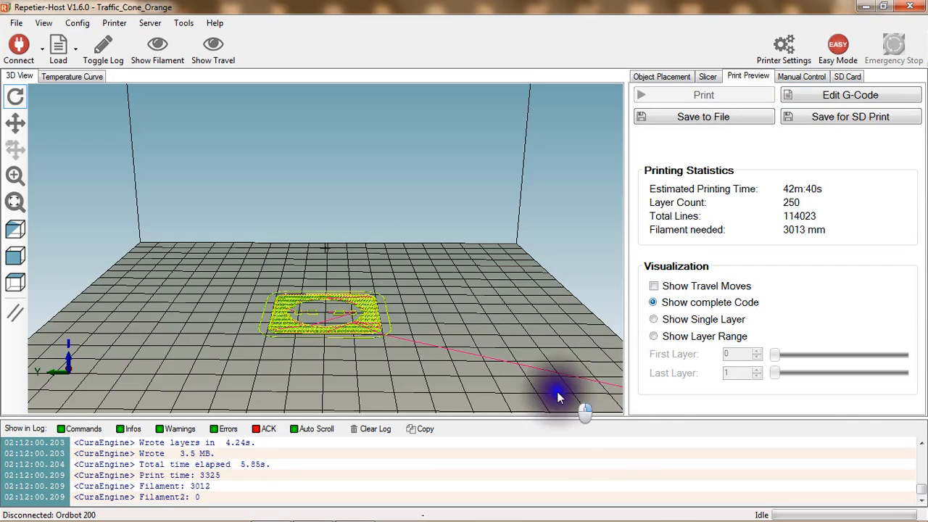
pyautogui.click(654, 301)
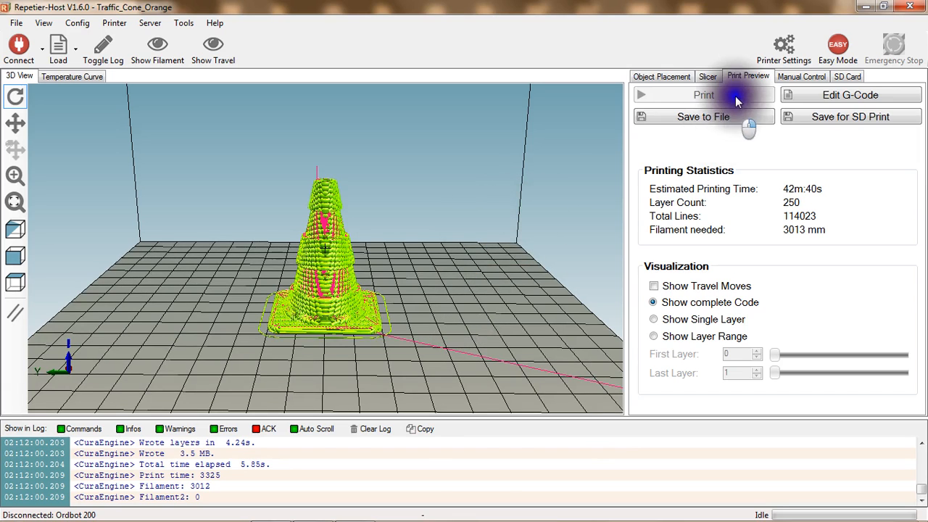
# Step: Rotate the traffic cone 90 degrees about the X axis so that it lies sideways
pyautogui.click(708, 77)
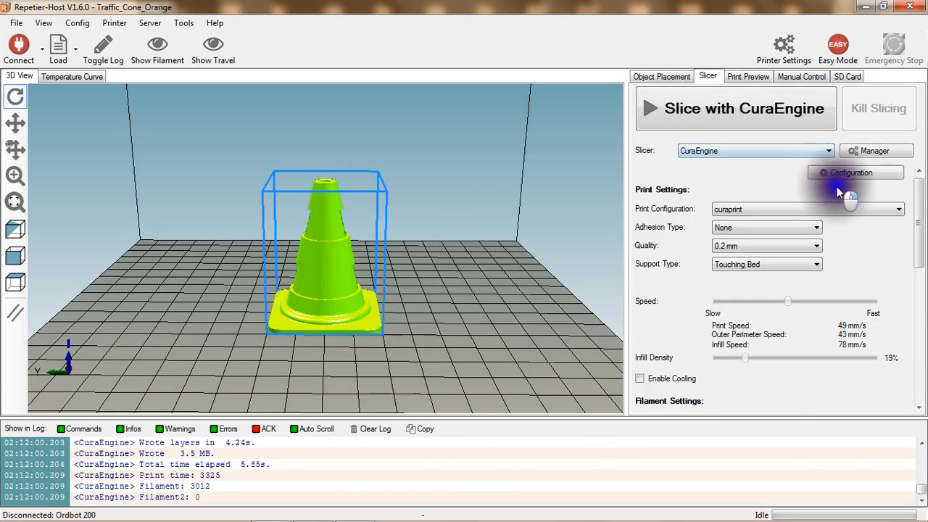
pyautogui.click(682, 81)
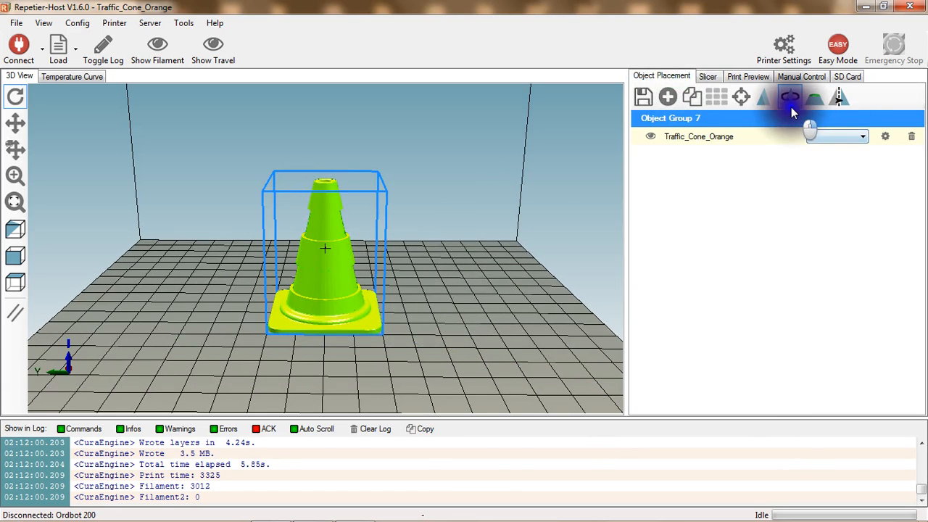
pyautogui.click(790, 98)
pyautogui.click(706, 142)
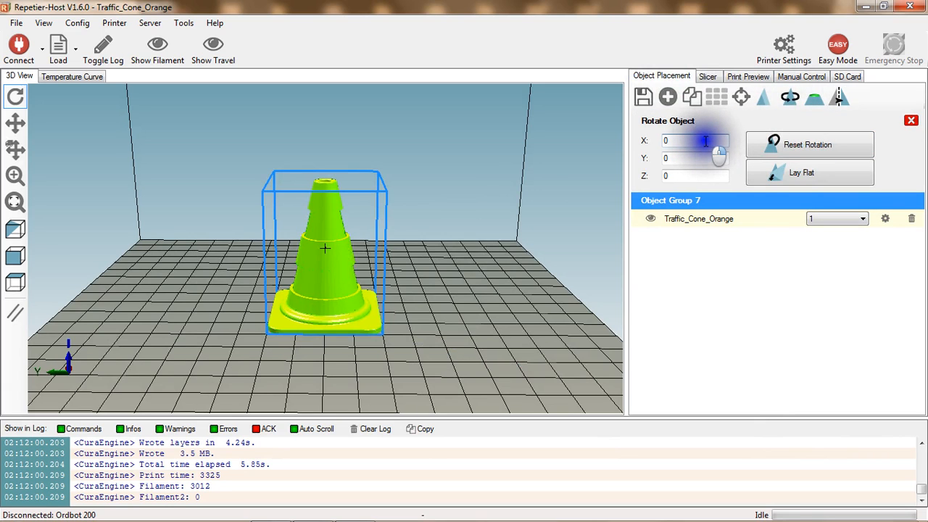
pyautogui.write('90')
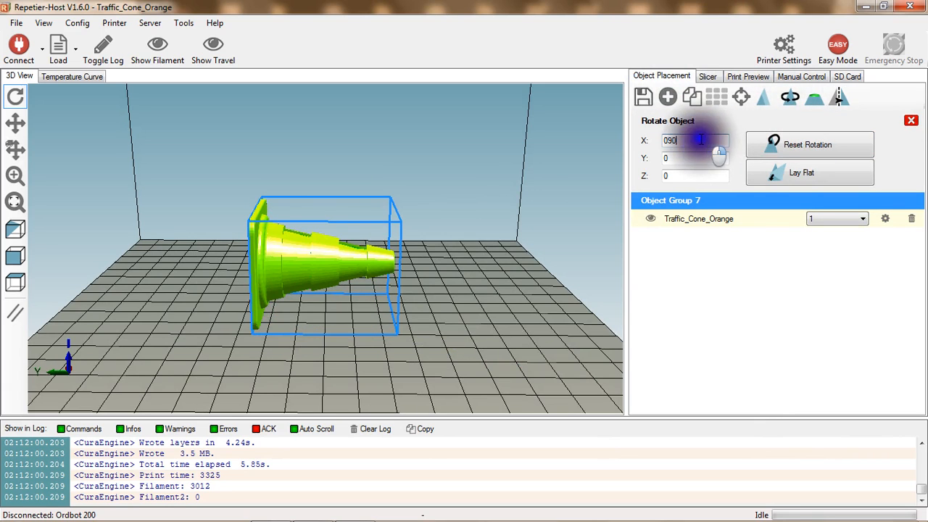
# Step: Slice the sideways traffic cone with CuraEngine, keeping the support type at Touching Bed
pyautogui.moveTo(574, 254)
pyautogui.mouseDown()
pyautogui.moveTo(539, 254)
pyautogui.moveTo(579, 248)
pyautogui.mouseUp()
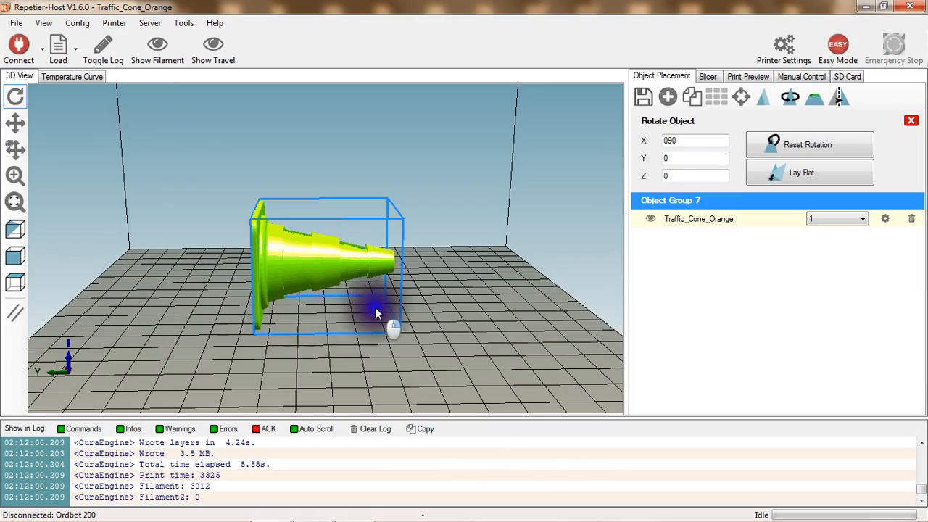
pyautogui.moveTo(375, 309); pyautogui.dragTo(321, 315)
pyautogui.click(709, 77)
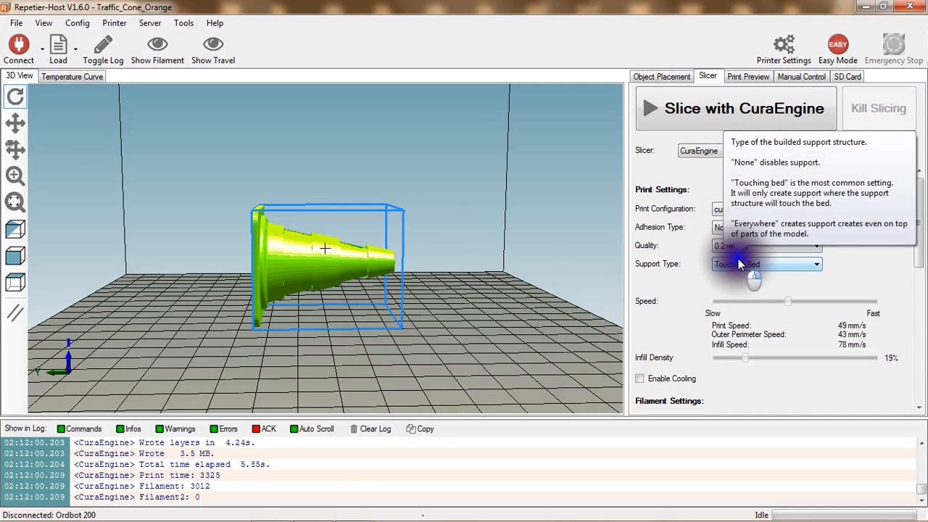
pyautogui.click(792, 266)
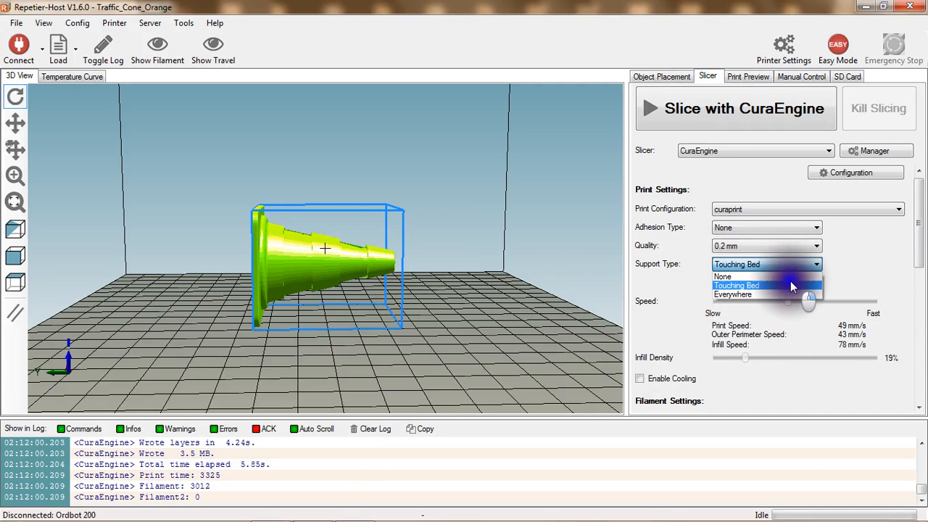
pyautogui.click(788, 284)
pyautogui.click(771, 90)
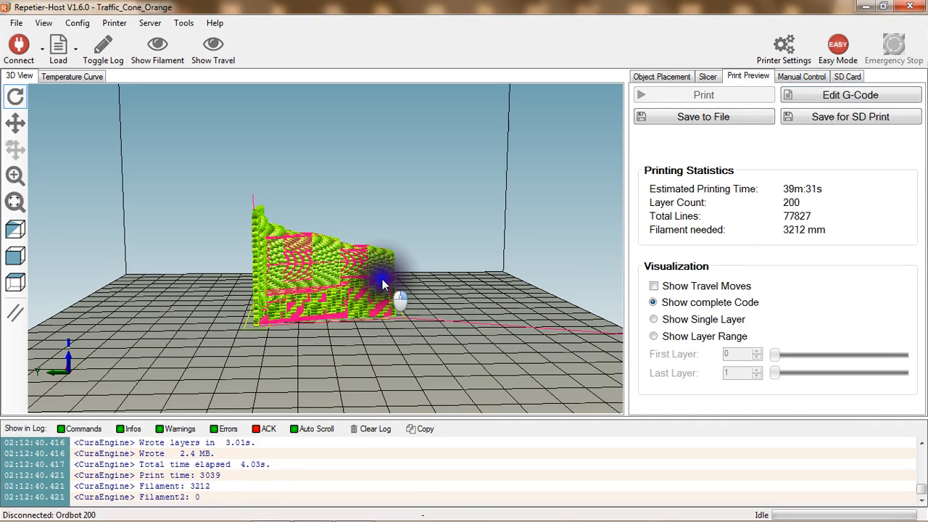
# Step: Examine the generated support structure beneath the sideways traffic cone in the sliced preview
pyautogui.scroll(2, 385, 284)
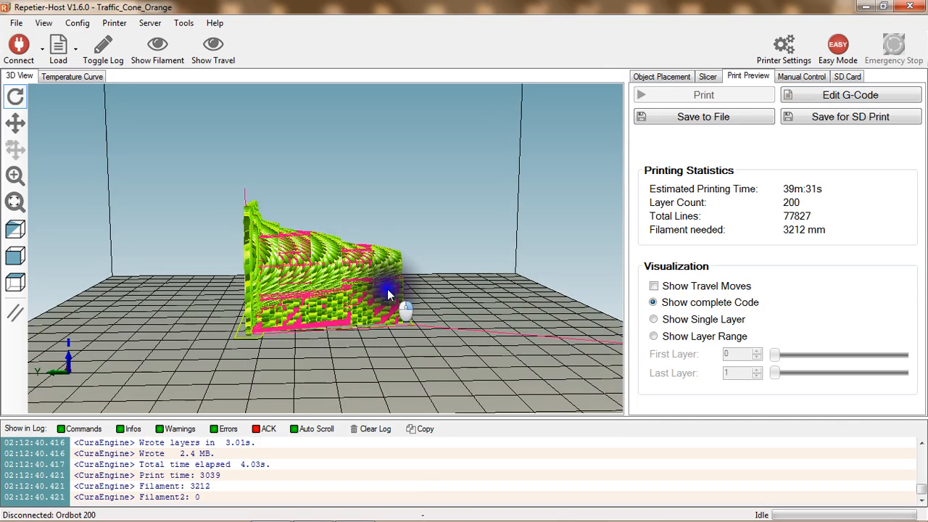
pyautogui.scroll(1, 391, 309)
pyautogui.scroll(1, 440, 336)
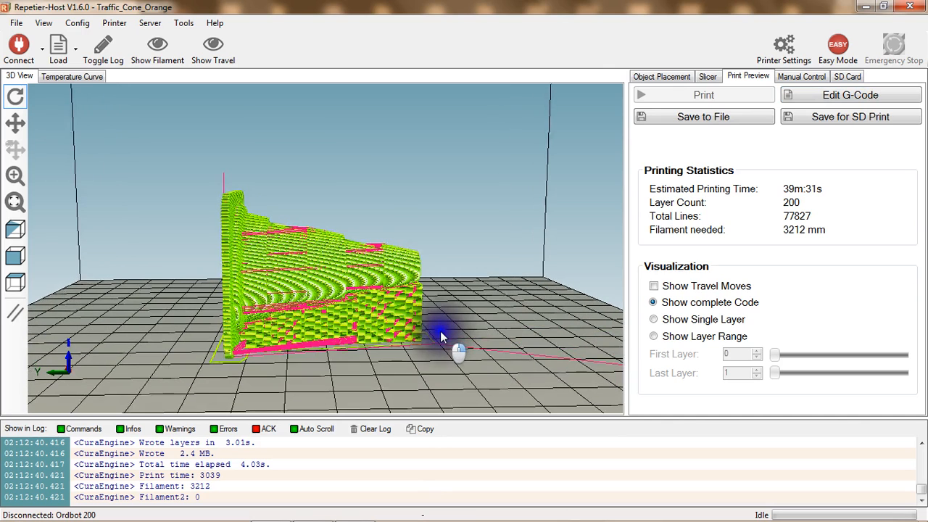
pyautogui.scroll(1, 441, 336)
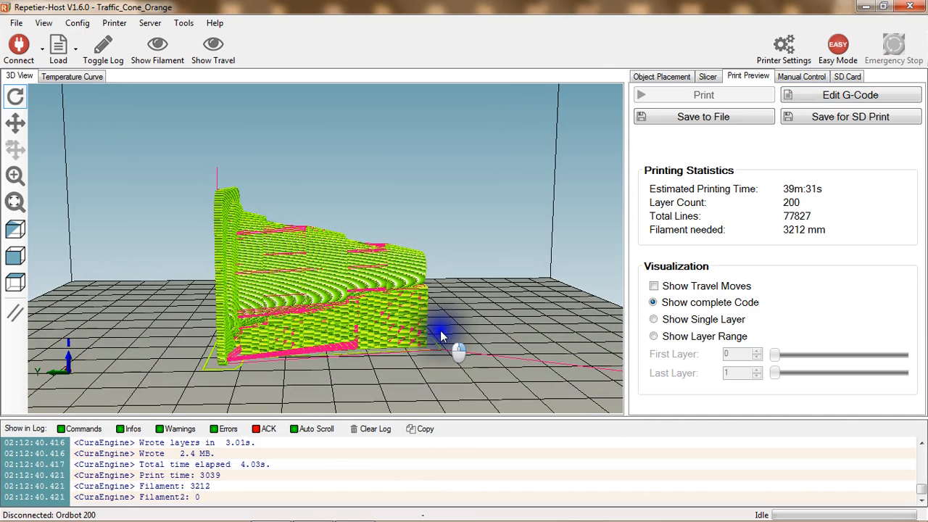
pyautogui.scroll(1, 441, 335)
pyautogui.scroll(1, 440, 335)
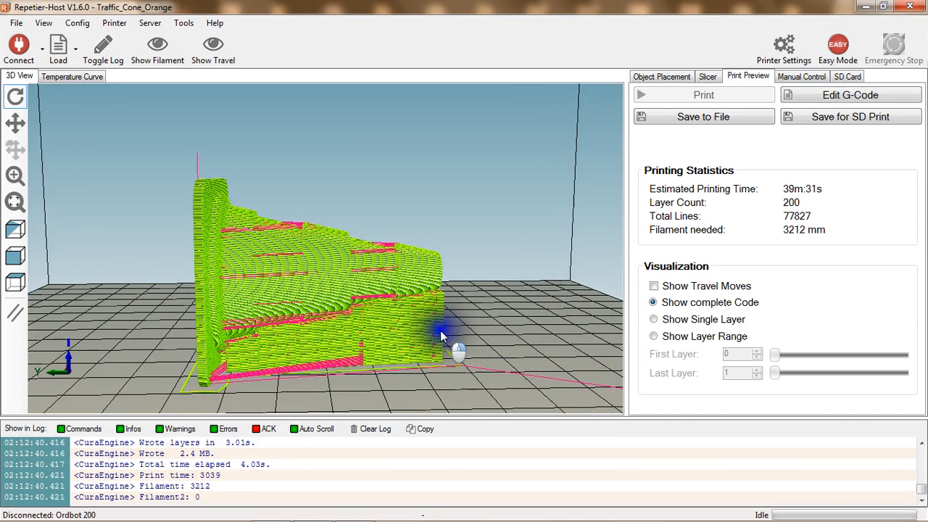
pyautogui.scroll(1, 439, 339)
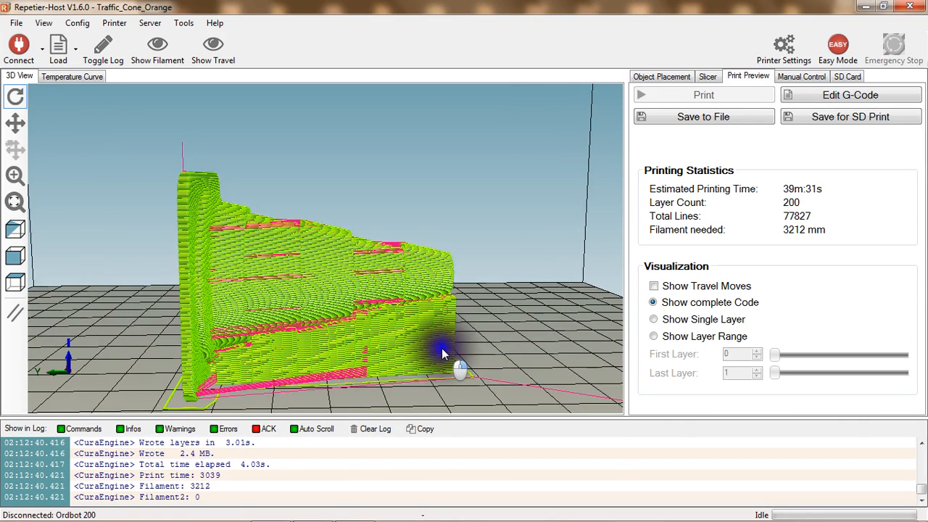
pyautogui.scroll(1, 442, 353)
pyautogui.scroll(1, 442, 353)
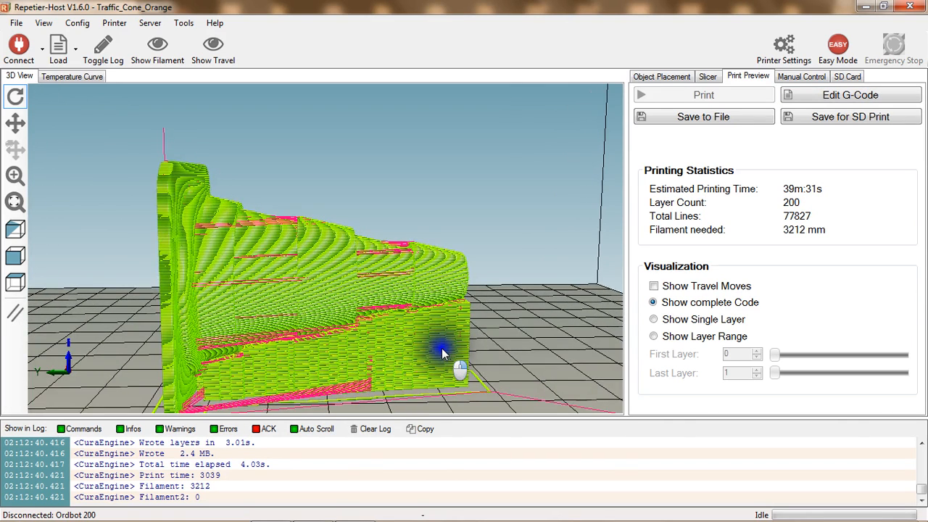
pyautogui.scroll(1, 442, 349)
pyautogui.scroll(1, 441, 349)
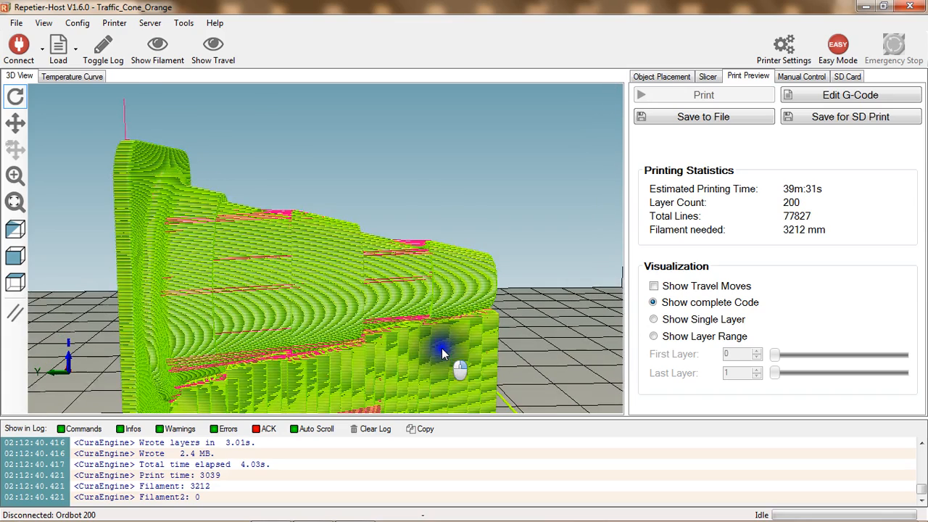
pyautogui.scroll(1, 442, 352)
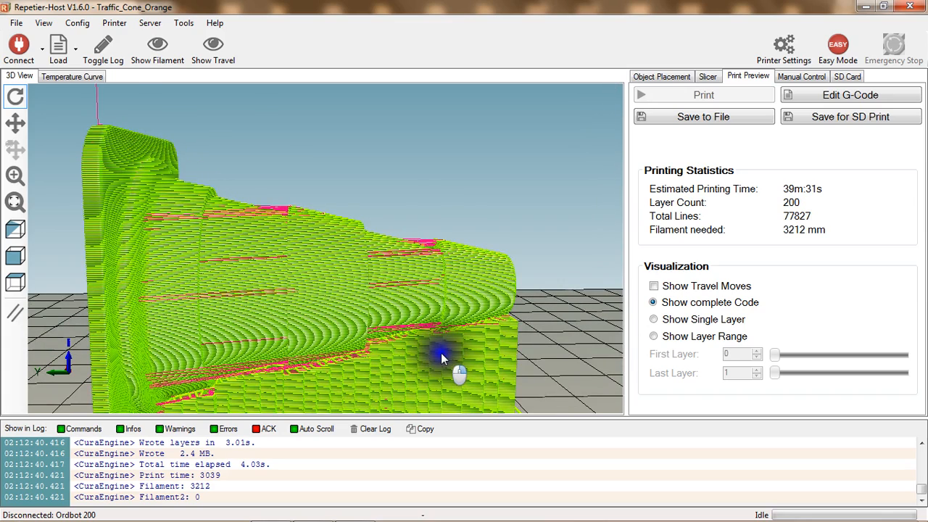
pyautogui.scroll(1, 441, 352)
pyautogui.scroll(1, 440, 352)
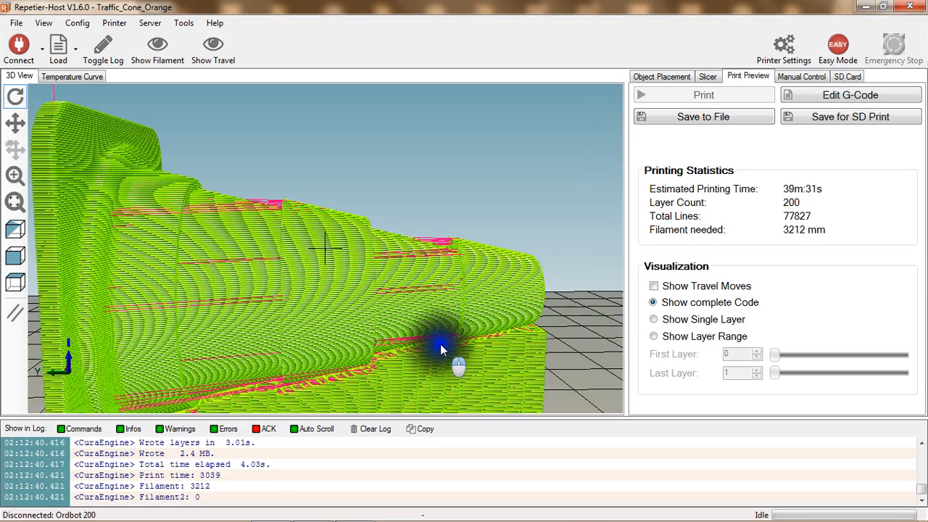
pyautogui.scroll(1, 440, 342)
pyautogui.scroll(1, 513, 382)
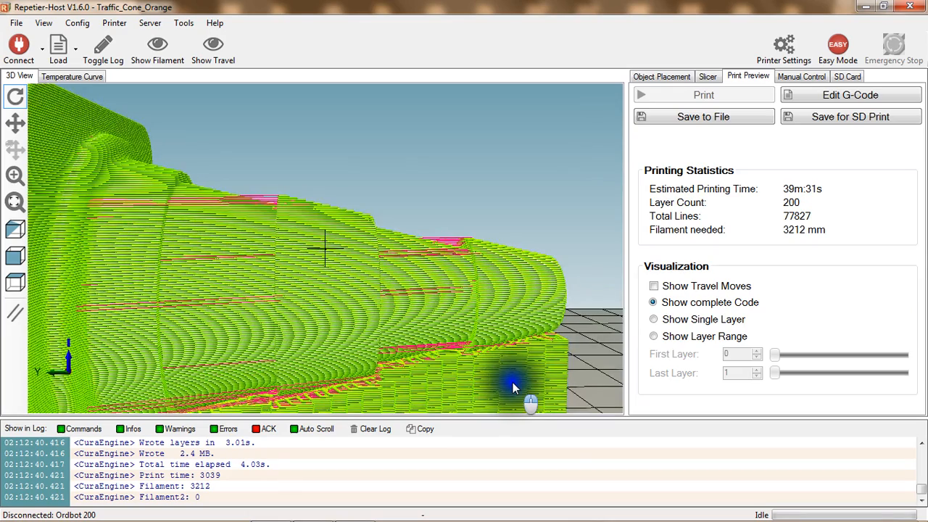
pyautogui.scroll(1, 512, 383)
pyautogui.scroll(1, 513, 382)
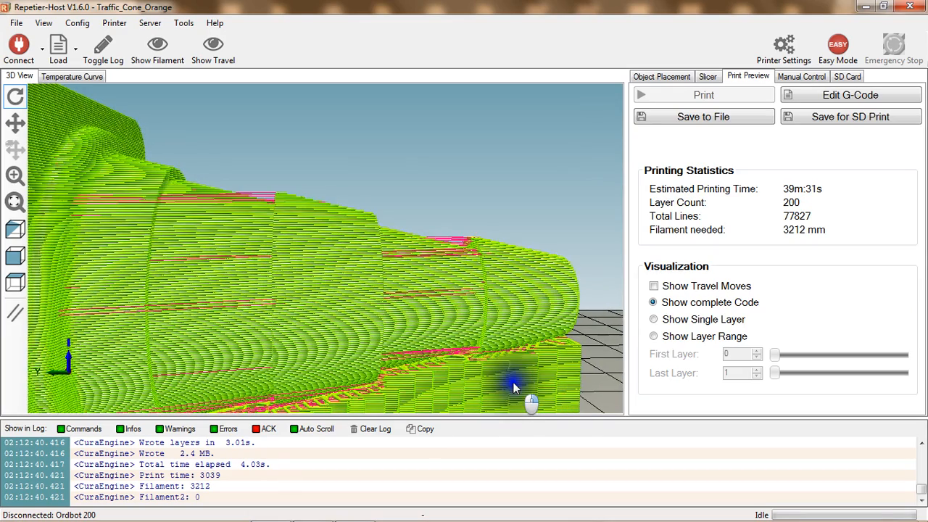
pyautogui.scroll(1, 513, 382)
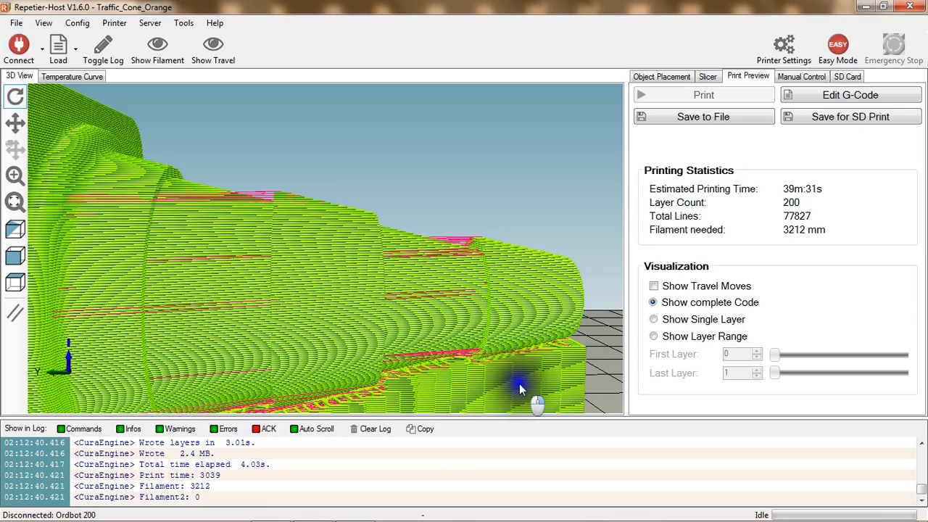
pyautogui.scroll(1, 522, 375)
pyautogui.scroll(-1, 500, 385)
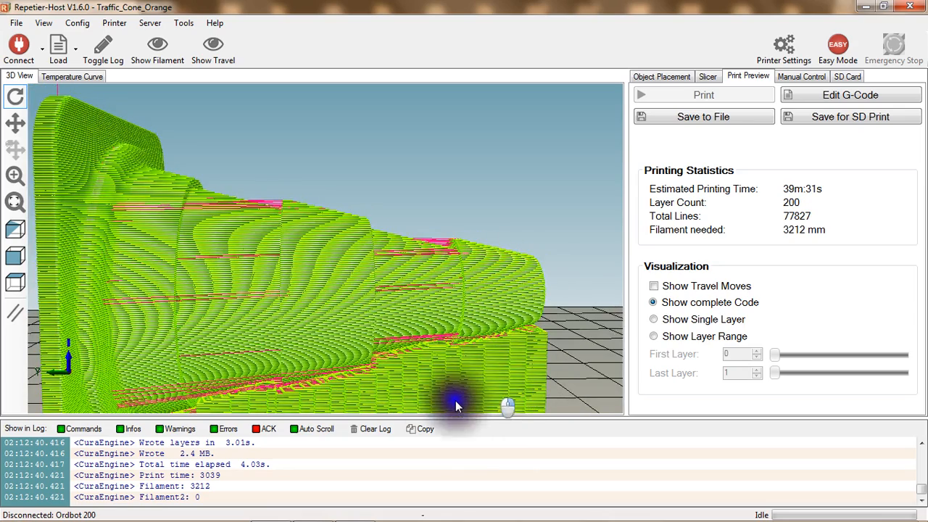
pyautogui.scroll(-1, 448, 388)
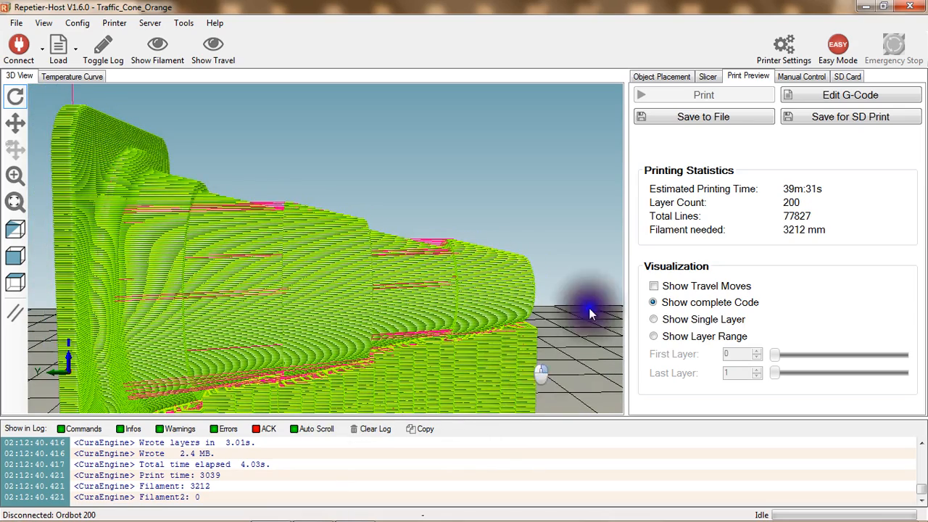
pyautogui.scroll(-1, 589, 308)
# Step: Compare the plain sideways cone model with its sliced preview and review the slicer's print settings
pyautogui.click(675, 79)
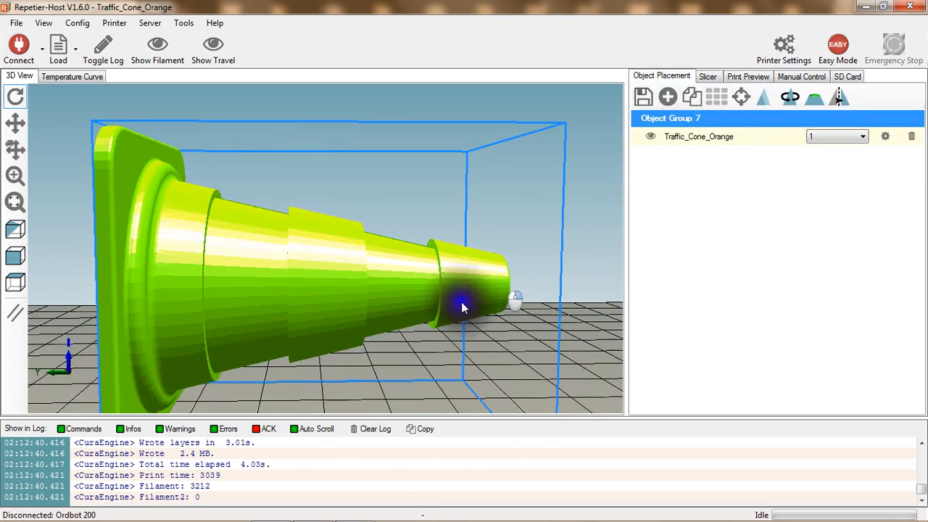
pyautogui.click(748, 76)
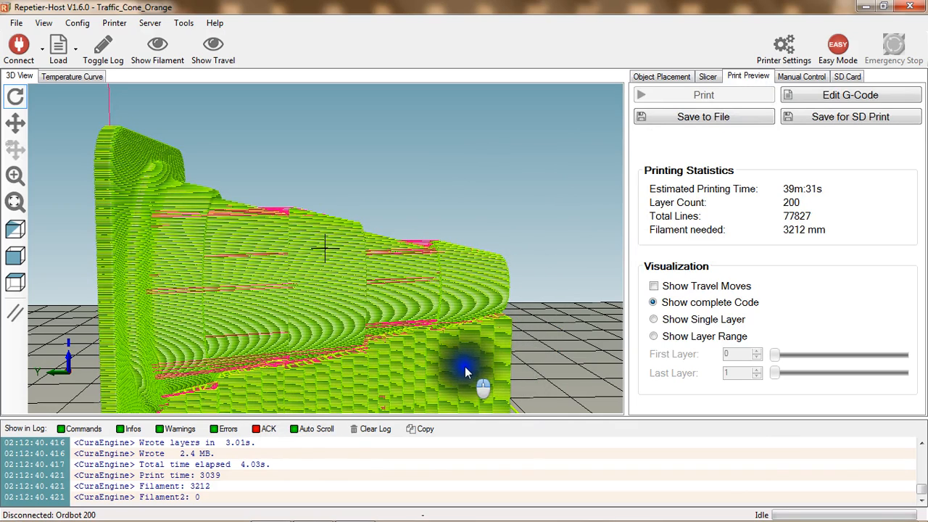
pyautogui.moveTo(426, 368); pyautogui.dragTo(351, 320)
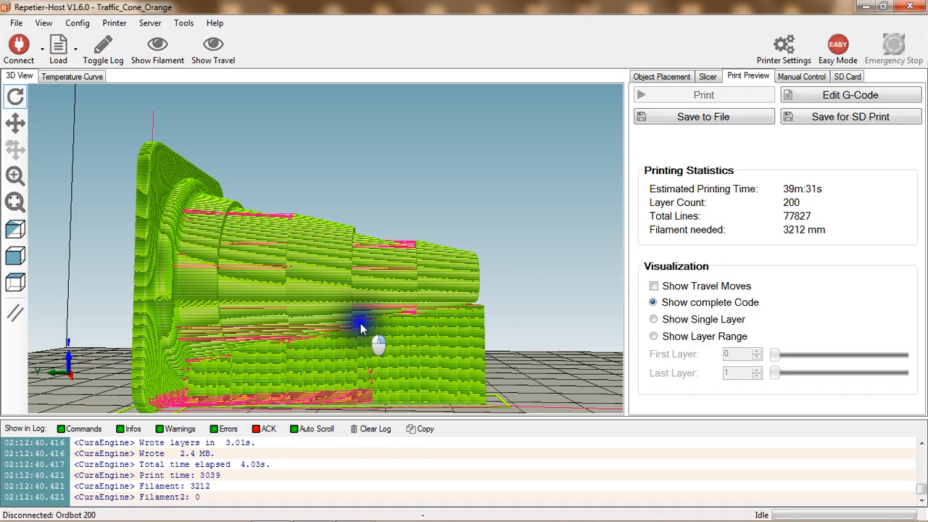
pyautogui.click(708, 77)
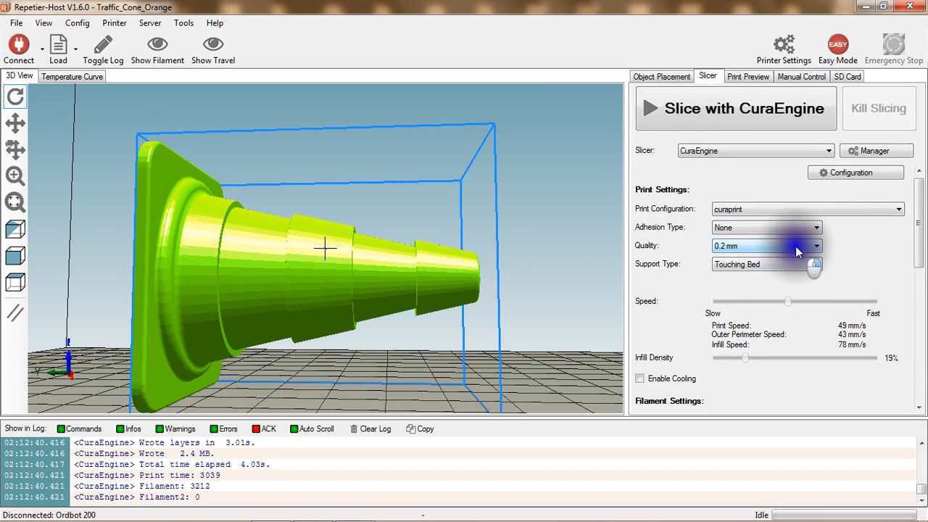
pyautogui.click(762, 78)
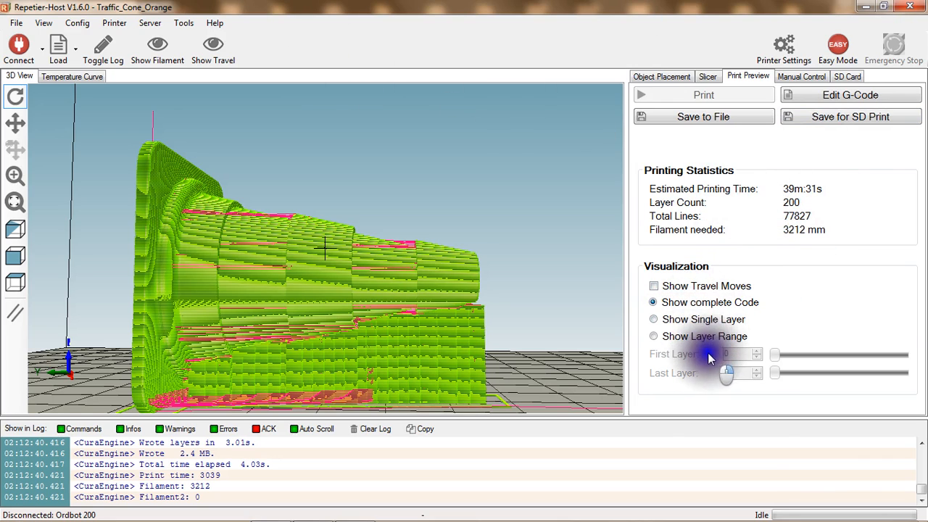
# Step: Limit the print preview to the layer range 0 to 1 and view those layers on the bed from above
pyautogui.click(654, 337)
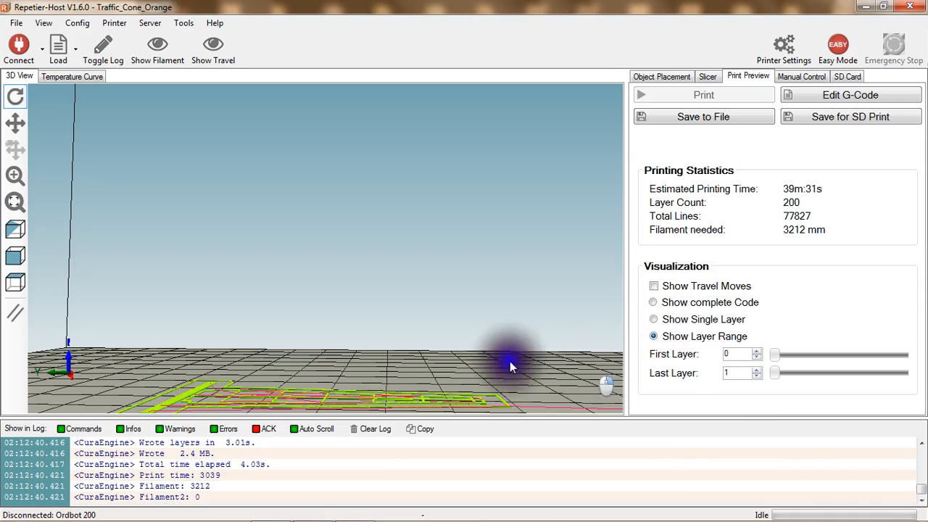
pyautogui.moveTo(307, 207); pyautogui.dragTo(367, 308)
pyautogui.scroll(-10, 366, 305)
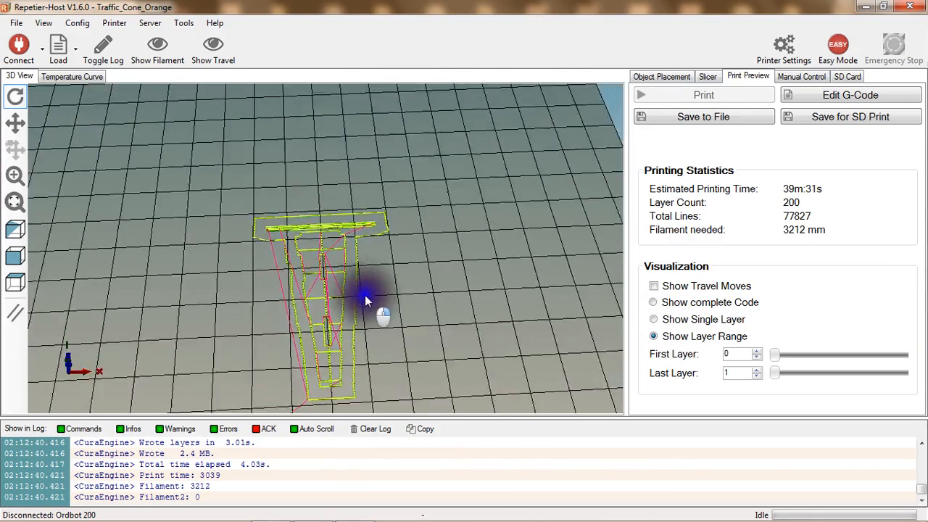
pyautogui.scroll(-10, 361, 291)
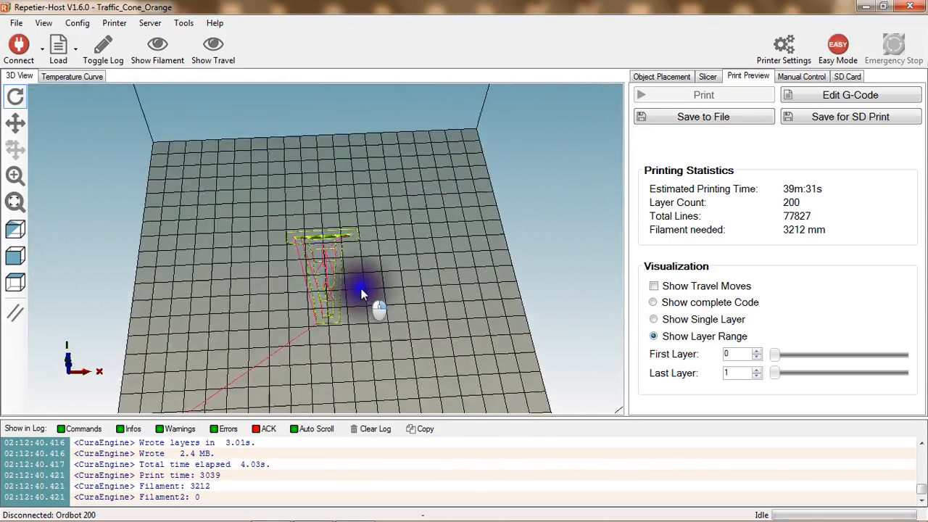
pyautogui.scroll(-5, 357, 284)
# Step: Examine the line running from the bed's front corner to the first layers of the cone print
pyautogui.moveTo(355, 284); pyautogui.dragTo(105, 372)
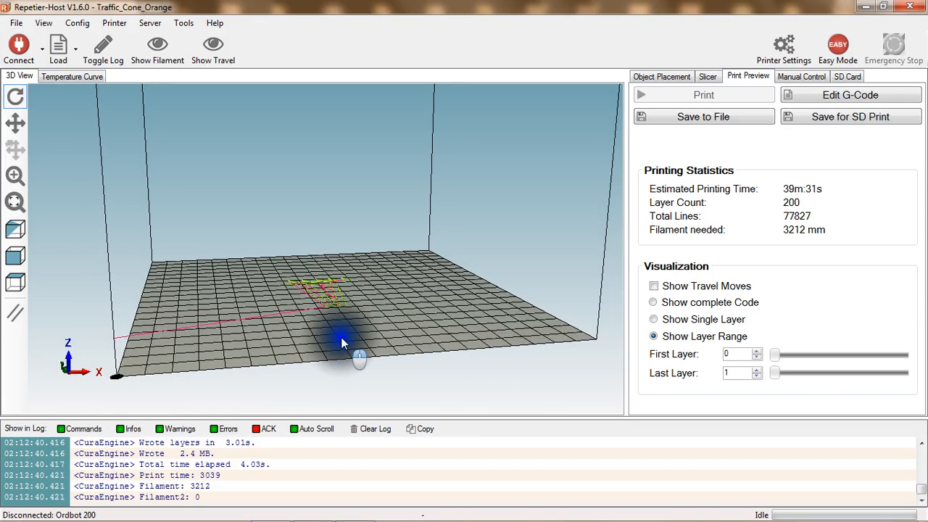
pyautogui.moveTo(341, 337); pyautogui.dragTo(320, 336)
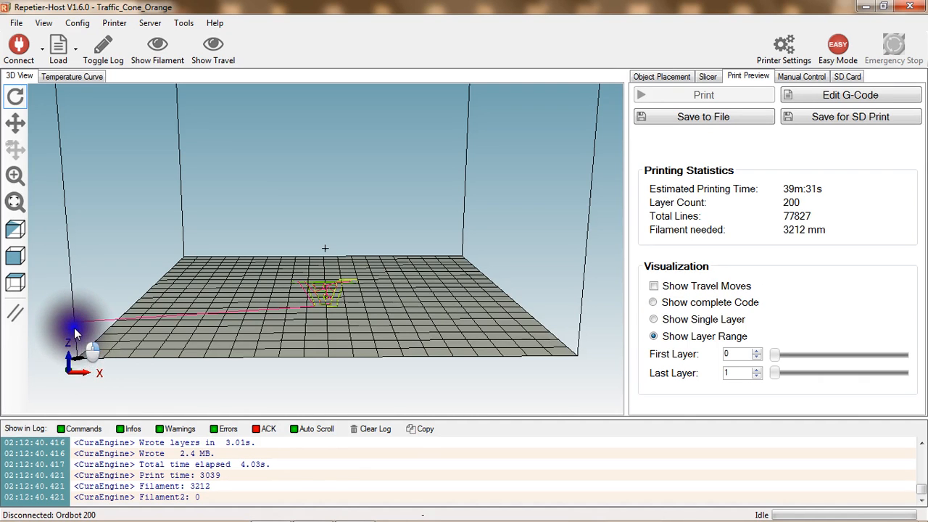
pyautogui.scroll(3, 74, 334)
pyautogui.moveTo(74, 341); pyautogui.dragTo(91, 331)
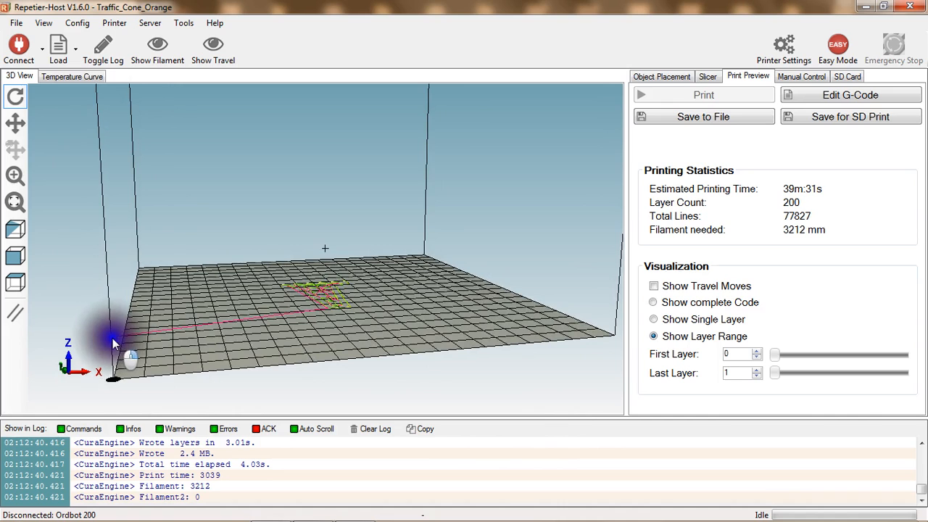
pyautogui.moveTo(128, 333); pyautogui.dragTo(53, 338)
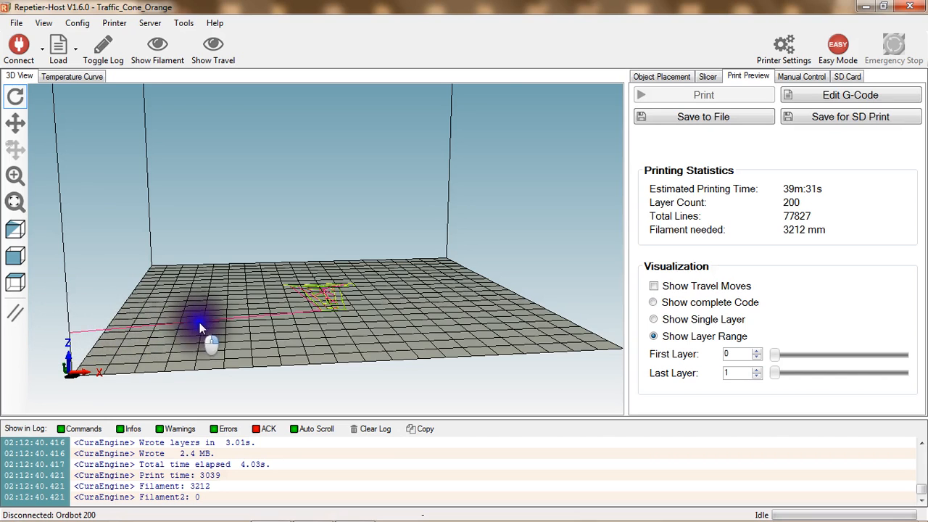
pyautogui.moveTo(277, 313); pyautogui.dragTo(161, 303)
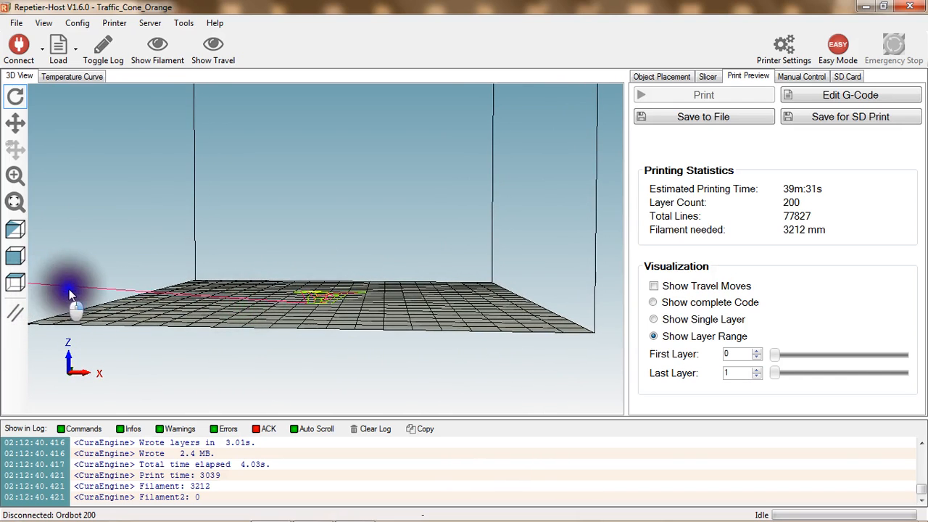
# Step: Inspect the skirt outline around the cone's base and supports in the first layers
pyautogui.moveTo(314, 303); pyautogui.dragTo(267, 271)
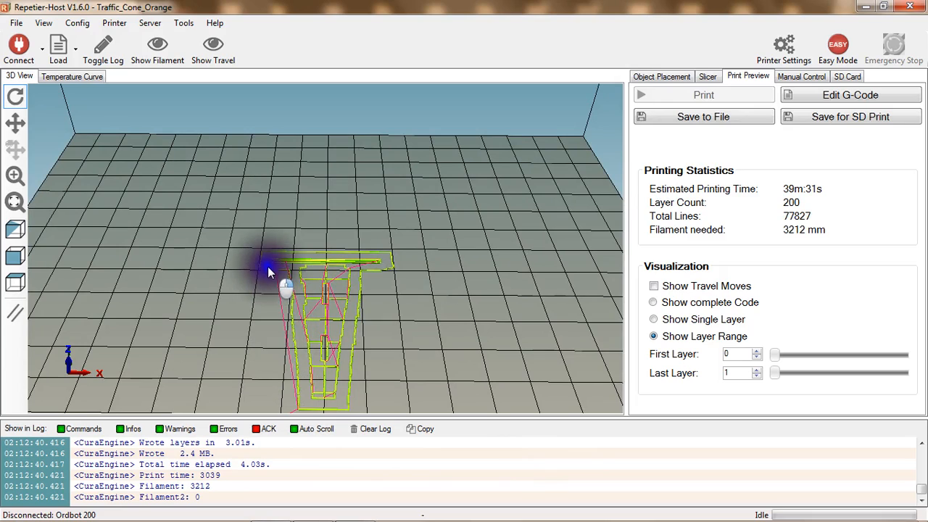
pyautogui.moveTo(305, 339); pyautogui.dragTo(297, 382)
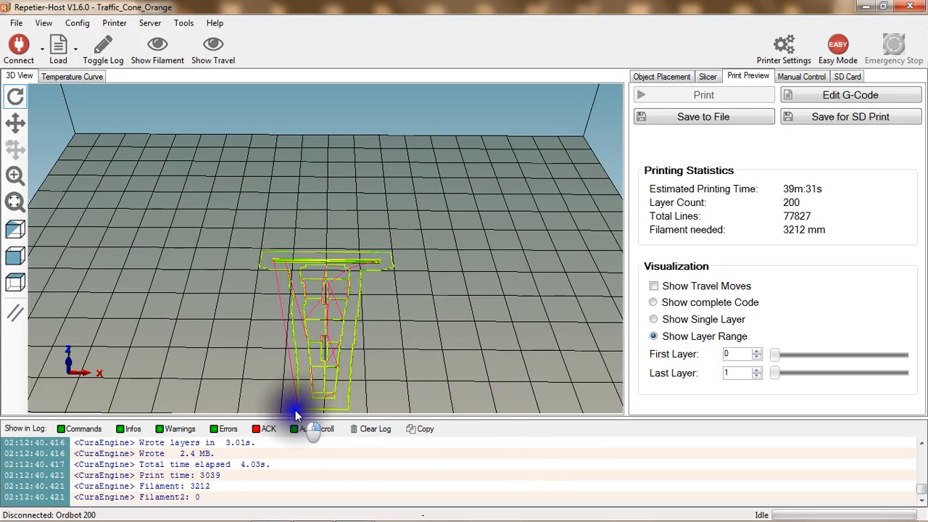
pyautogui.moveTo(301, 409)
pyautogui.mouseDown()
pyautogui.moveTo(318, 303)
pyautogui.moveTo(318, 314)
pyautogui.moveTo(308, 305)
pyautogui.moveTo(64, 319)
pyautogui.moveTo(238, 352)
pyautogui.moveTo(258, 390)
pyautogui.moveTo(249, 413)
pyautogui.moveTo(294, 411)
pyautogui.mouseUp()
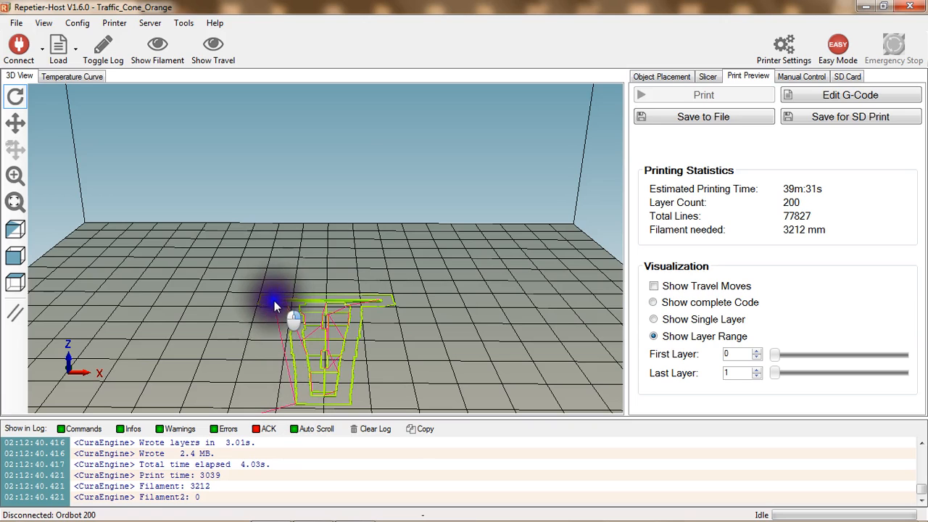
pyautogui.moveTo(274, 303); pyautogui.dragTo(281, 264)
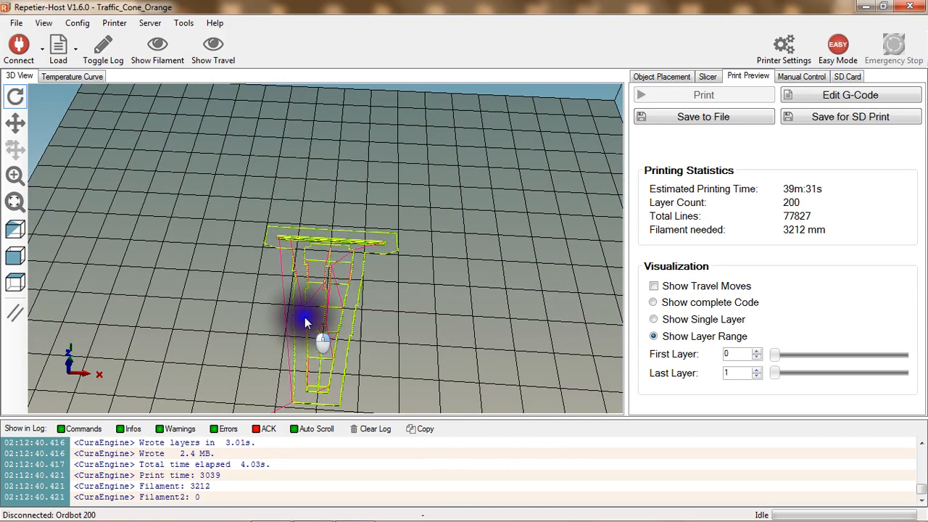
# Step: Examine the skirt around the cone's first layers, comparing the preview with the last layer at 0 and at 1
pyautogui.scroll(5, 317, 396)
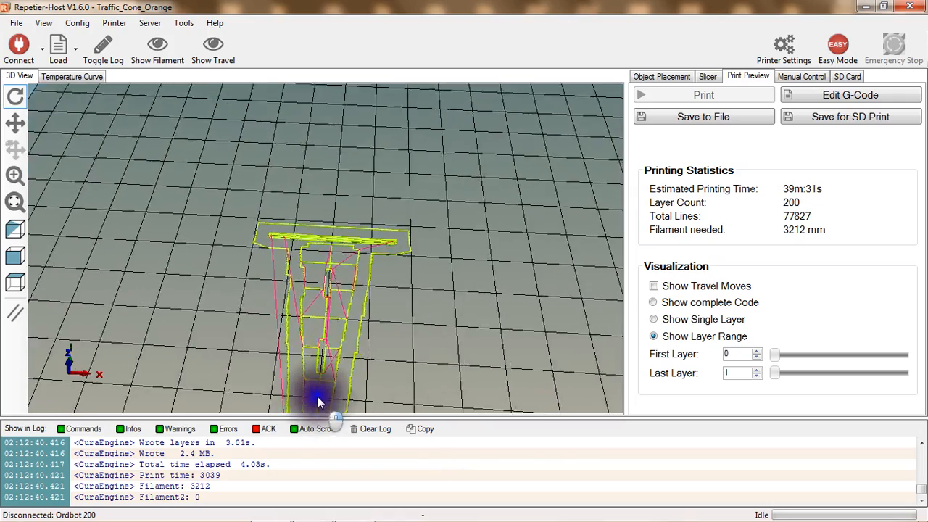
pyautogui.moveTo(315, 396); pyautogui.dragTo(278, 306)
pyautogui.moveTo(294, 372); pyautogui.dragTo(434, 338)
pyautogui.scroll(-6, 364, 324)
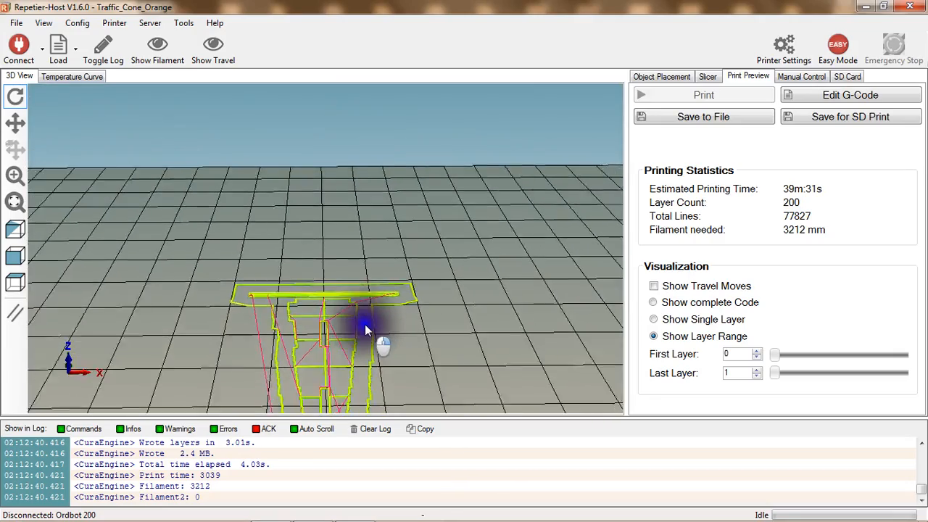
pyautogui.moveTo(381, 348); pyautogui.dragTo(374, 343)
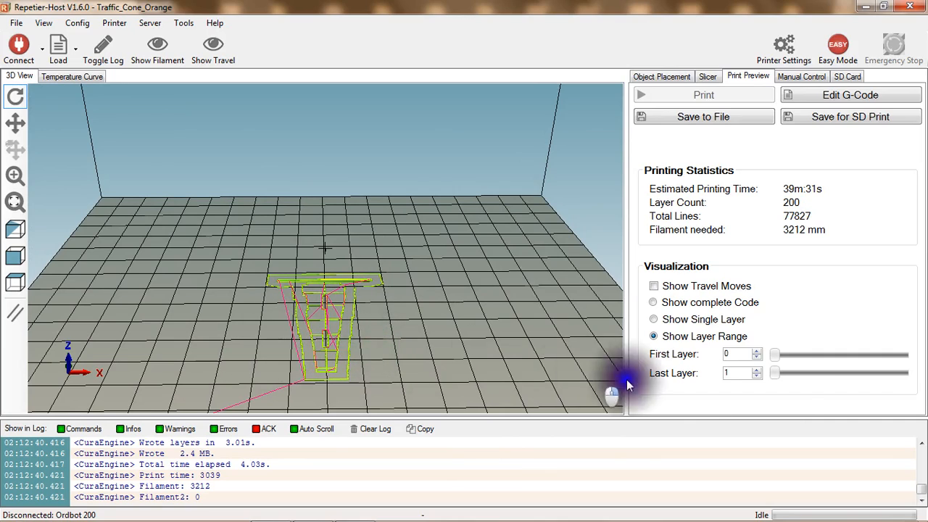
pyautogui.click(757, 376)
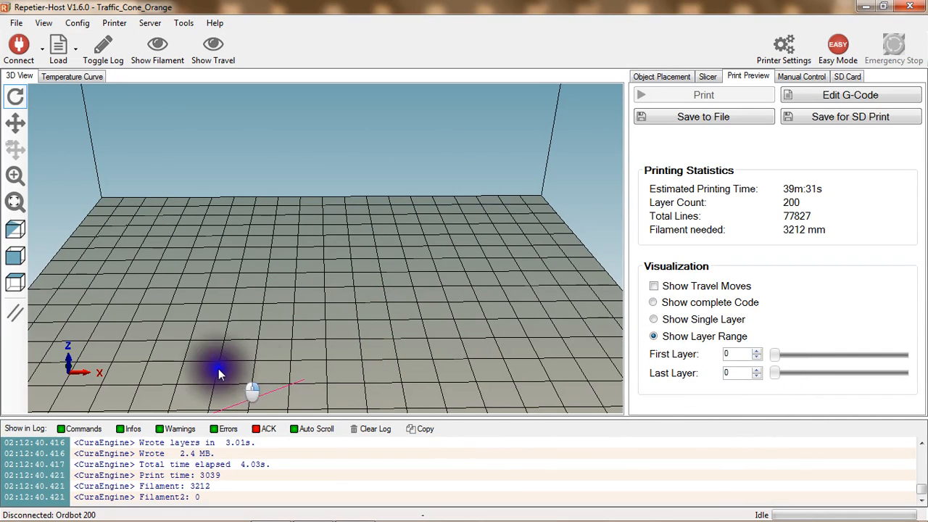
pyautogui.click(757, 370)
# Step: Inspect the single-layer skirt and support outlines up close from the cone's base to its narrow end
pyautogui.moveTo(474, 379); pyautogui.dragTo(131, 242)
pyautogui.click(18, 124)
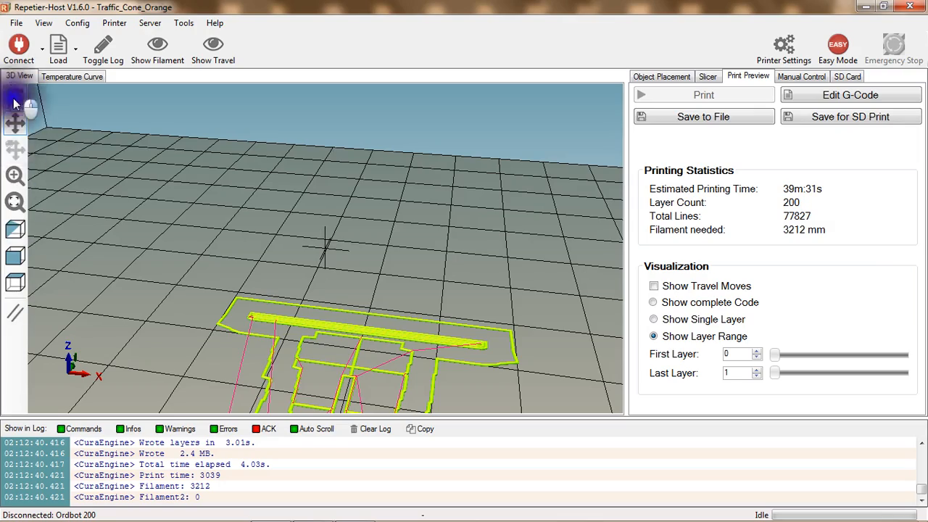
pyautogui.moveTo(352, 349); pyautogui.dragTo(283, 363)
pyautogui.scroll(5, 365, 307)
pyautogui.moveTo(572, 157); pyautogui.dragTo(505, 130)
pyautogui.scroll(-6, 463, 231)
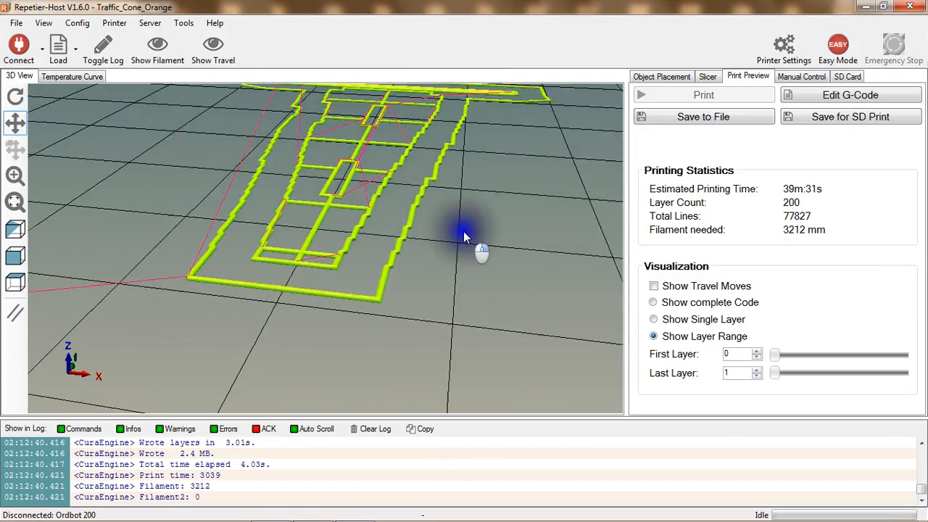
pyautogui.moveTo(426, 164); pyautogui.dragTo(432, 215)
# Step: Extend the preview to layer 2 and compare the skirt's height with the support walls inside it
pyautogui.click(756, 369)
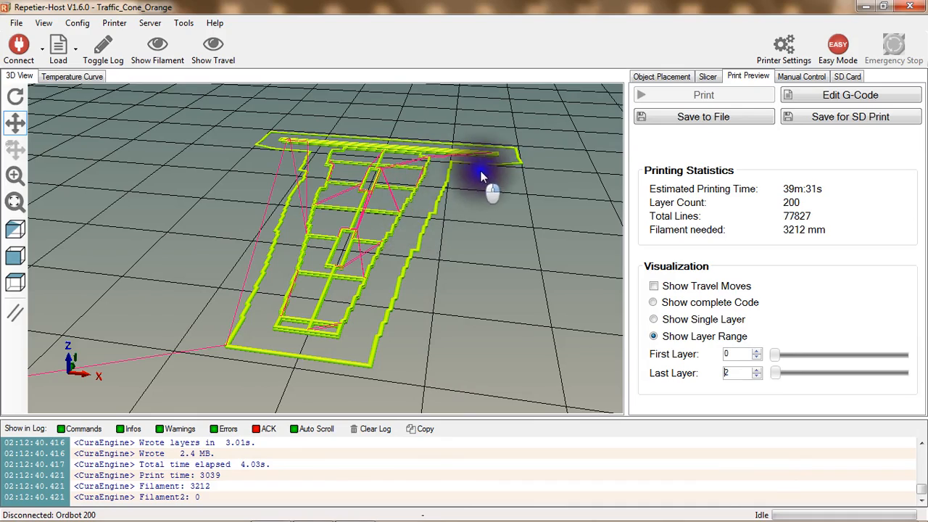
pyautogui.moveTo(475, 191); pyautogui.dragTo(281, 374)
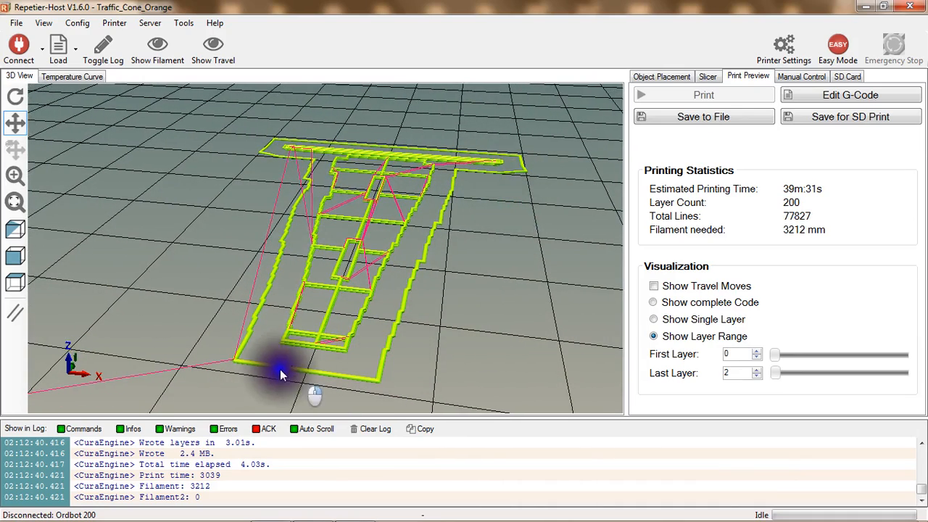
pyautogui.moveTo(290, 204); pyautogui.dragTo(490, 352)
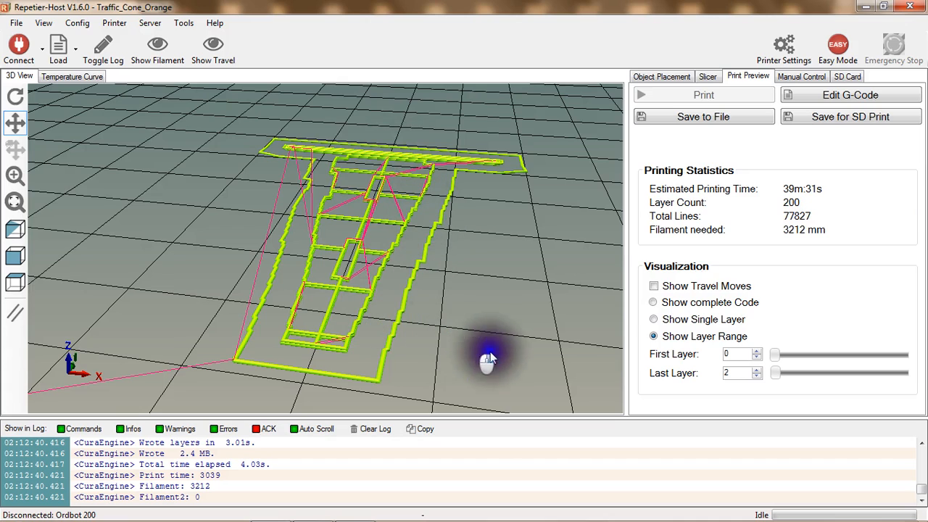
# Step: Preview the print up to layer 13 and return the last layer to 1
pyautogui.click(757, 377)
pyautogui.scroll(3, 379, 341)
pyautogui.scroll(-19, 379, 342)
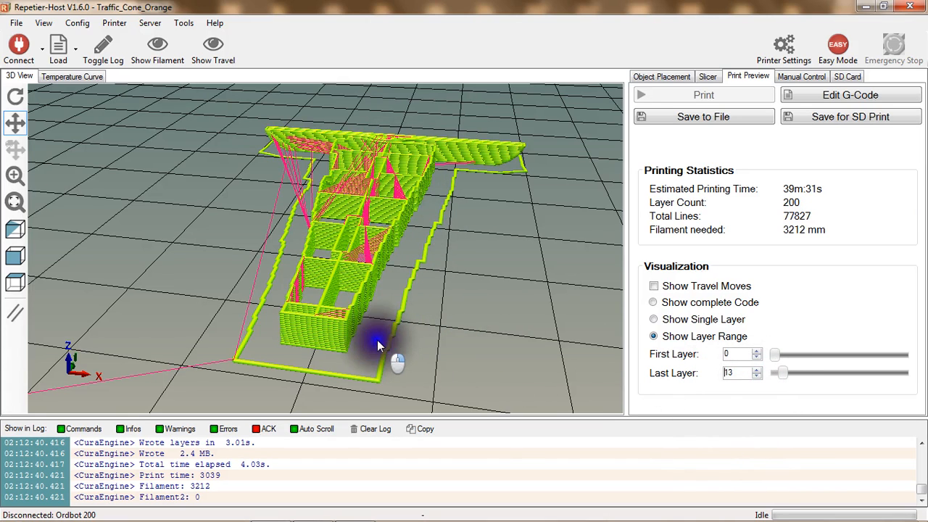
pyautogui.doubleClick(725, 373)
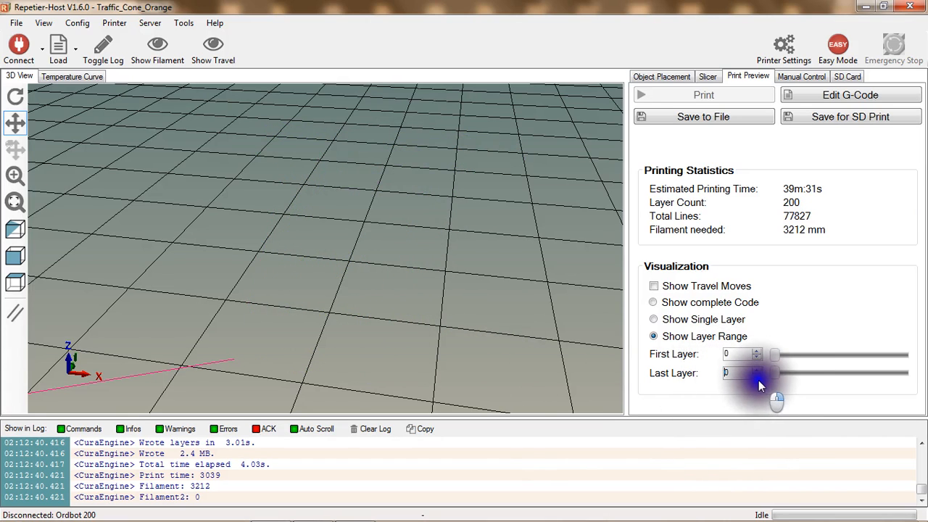
pyautogui.click(757, 370)
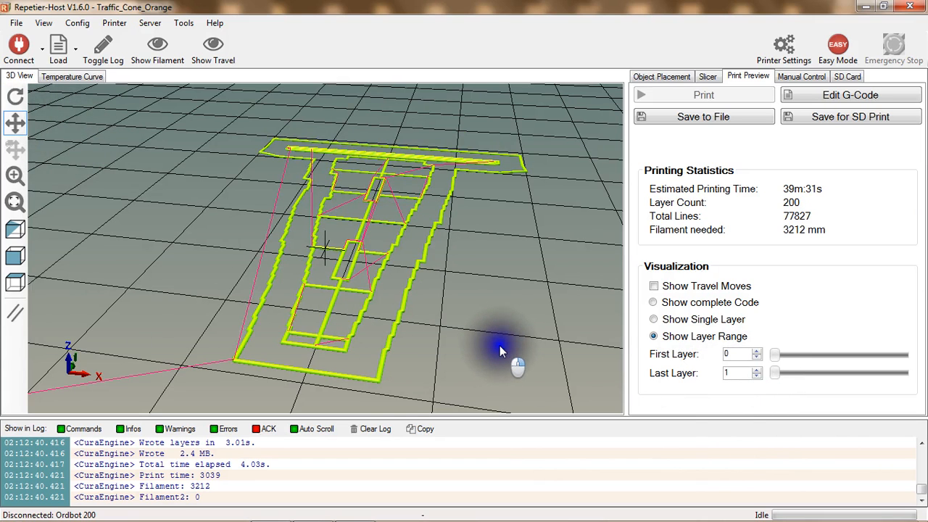
# Step: Zoom in on the cone's narrow end and raise the last layer one by one to 10 to view the supports
pyautogui.scroll(2, 499, 345)
pyautogui.scroll(2, 499, 346)
pyautogui.moveTo(508, 341); pyautogui.dragTo(481, 220)
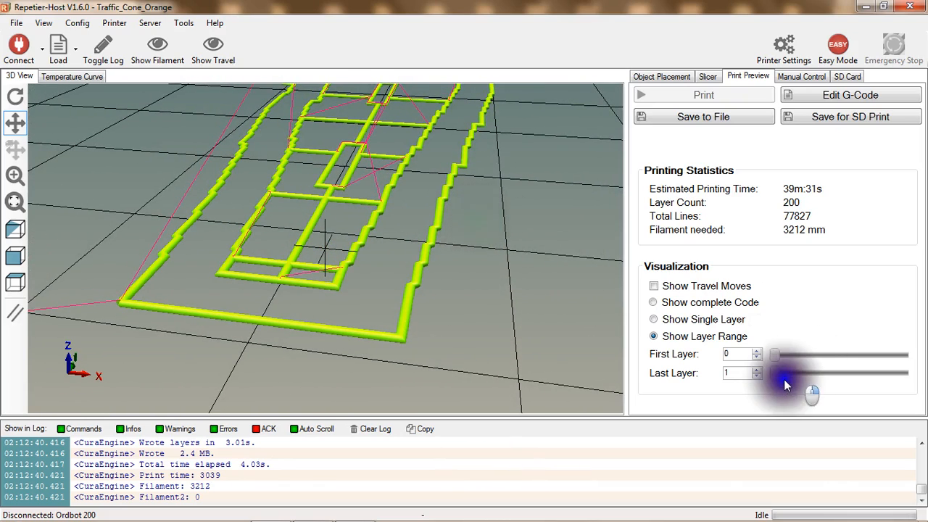
pyautogui.click(757, 370)
pyautogui.click(757, 370)
pyautogui.click(757, 370)
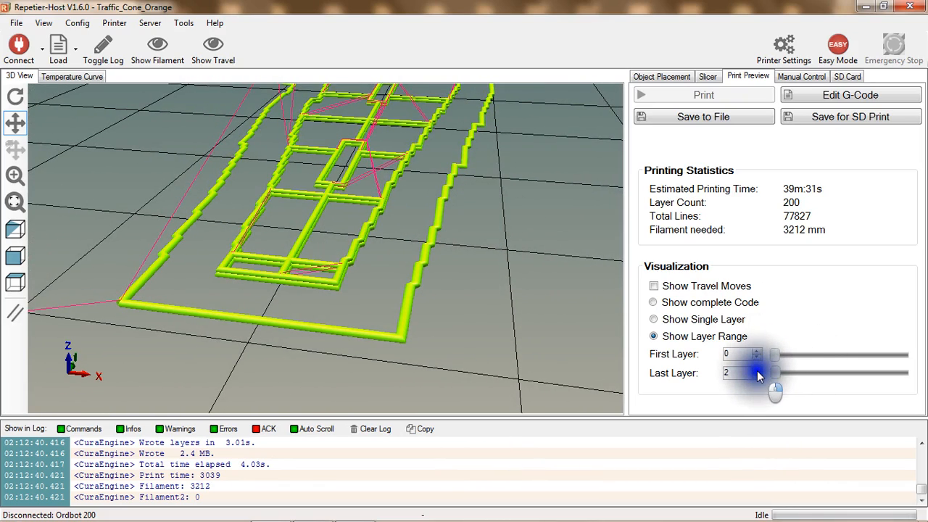
pyautogui.click(757, 371)
pyautogui.click(757, 370)
pyautogui.click(757, 371)
pyautogui.click(757, 371)
pyautogui.click(757, 370)
pyautogui.click(757, 371)
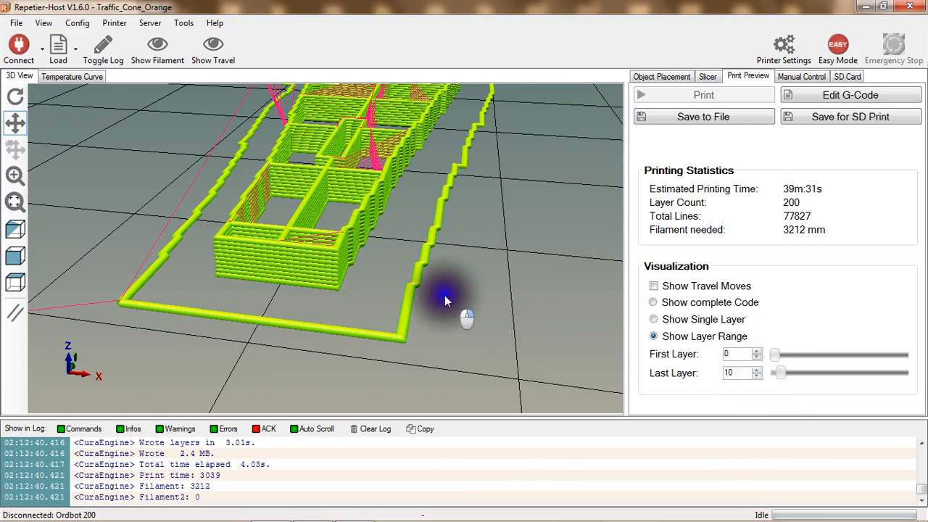
# Step: Raise the last layer to 19 and examine how the support walls build up inside the skirt
pyautogui.moveTo(450, 342); pyautogui.dragTo(541, 400)
pyautogui.click(757, 370)
pyautogui.click(757, 370)
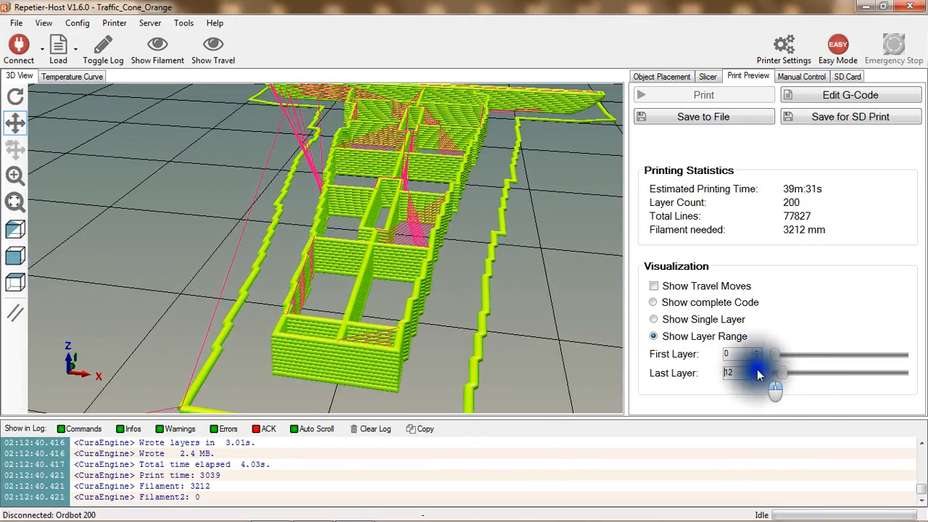
pyautogui.click(757, 370)
pyautogui.click(757, 370)
pyautogui.click(757, 370)
pyautogui.click(757, 370)
pyautogui.click(757, 370)
pyautogui.click(757, 371)
pyautogui.click(757, 371)
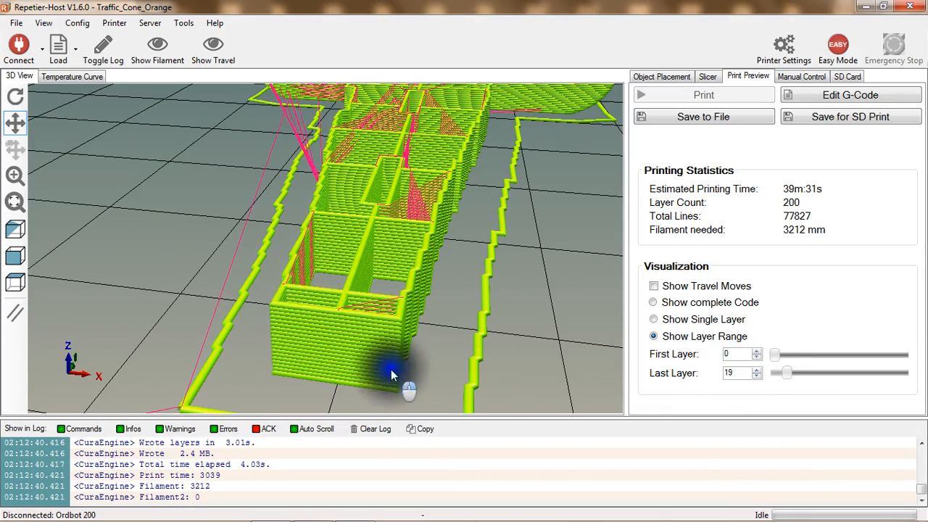
# Step: View the supports beside the cone's base from the side and lower the last layer to 15
pyautogui.moveTo(383, 370); pyautogui.dragTo(18, 125)
pyautogui.click(15, 123)
pyautogui.moveTo(48, 229); pyautogui.dragTo(82, 155)
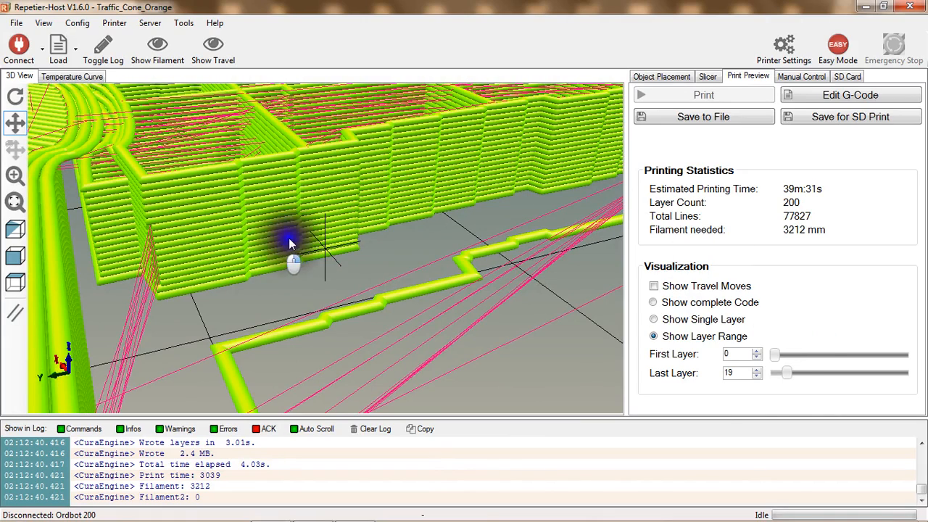
pyautogui.click(756, 377)
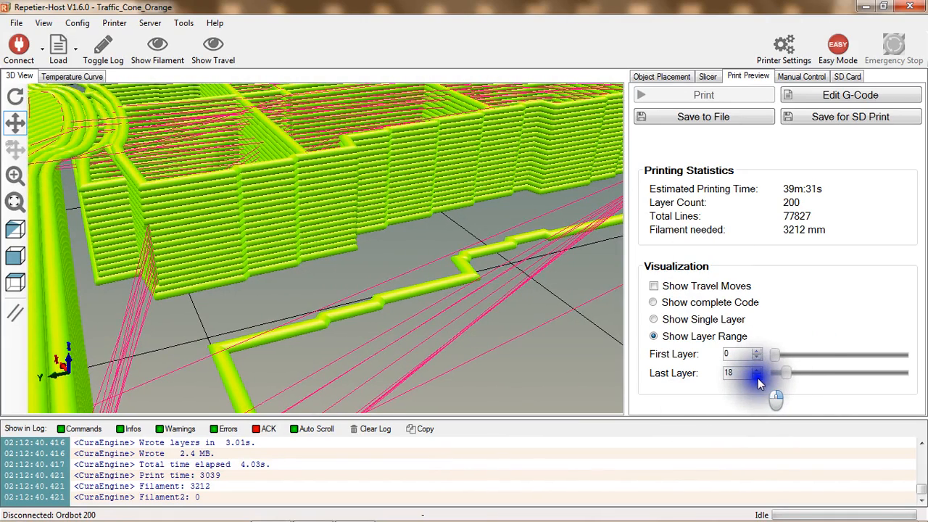
pyautogui.click(757, 377)
pyautogui.click(756, 376)
pyautogui.click(756, 378)
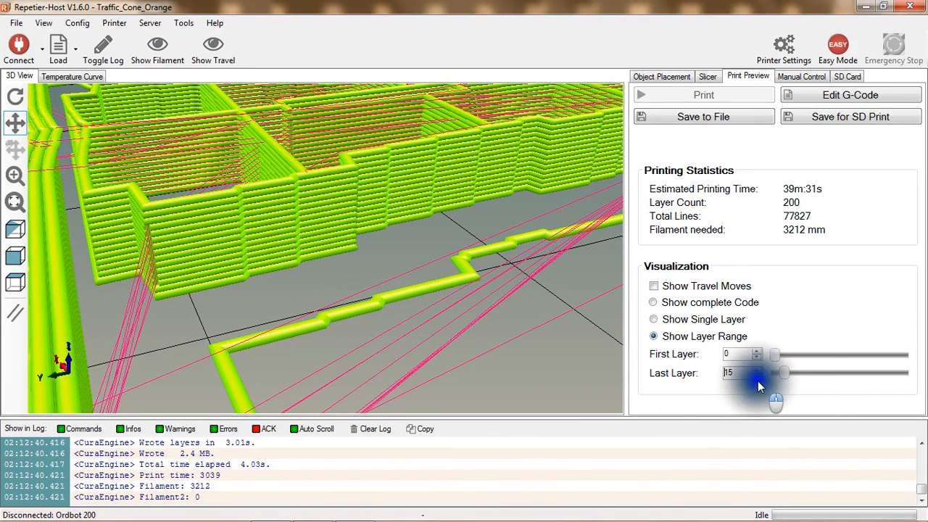
# Step: Compare the supports next to the cone's base with the last layer at 13 and at 16
pyautogui.moveTo(234, 249); pyautogui.dragTo(213, 164)
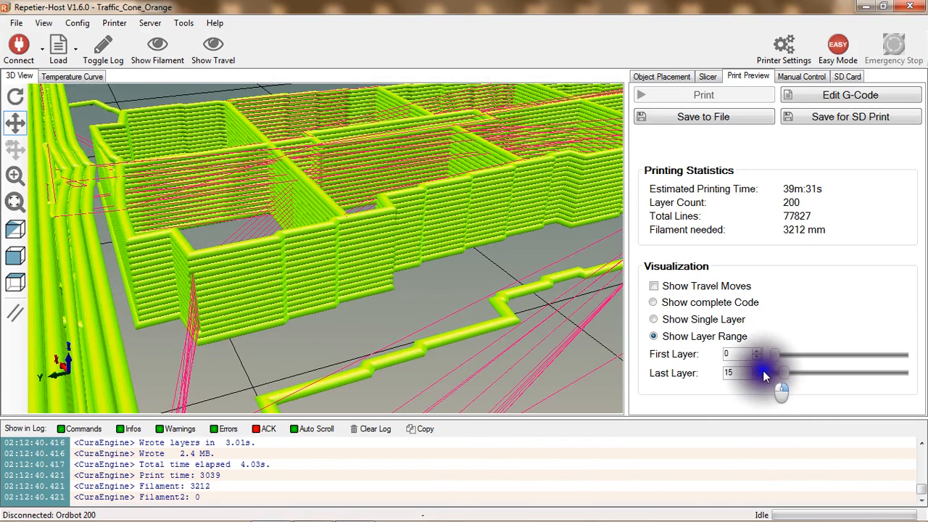
pyautogui.scroll(-2, 762, 373)
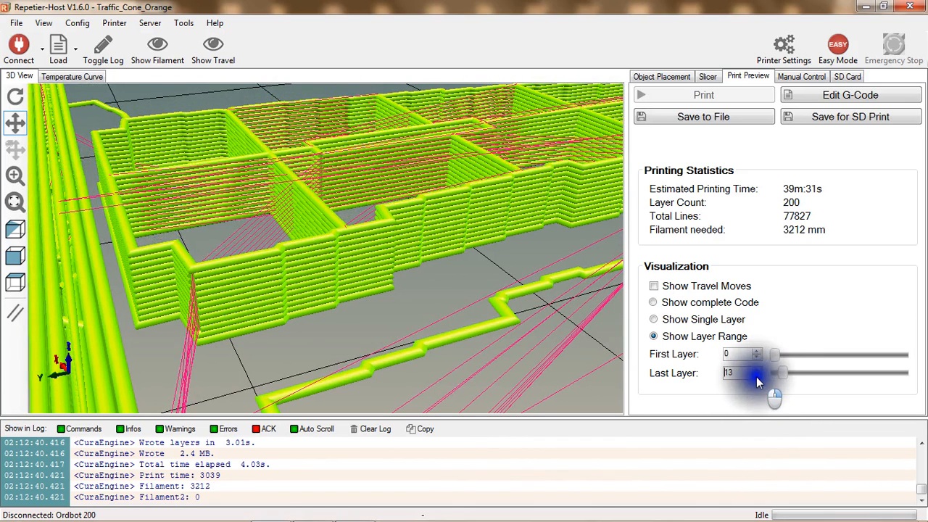
pyautogui.scroll(3, 758, 373)
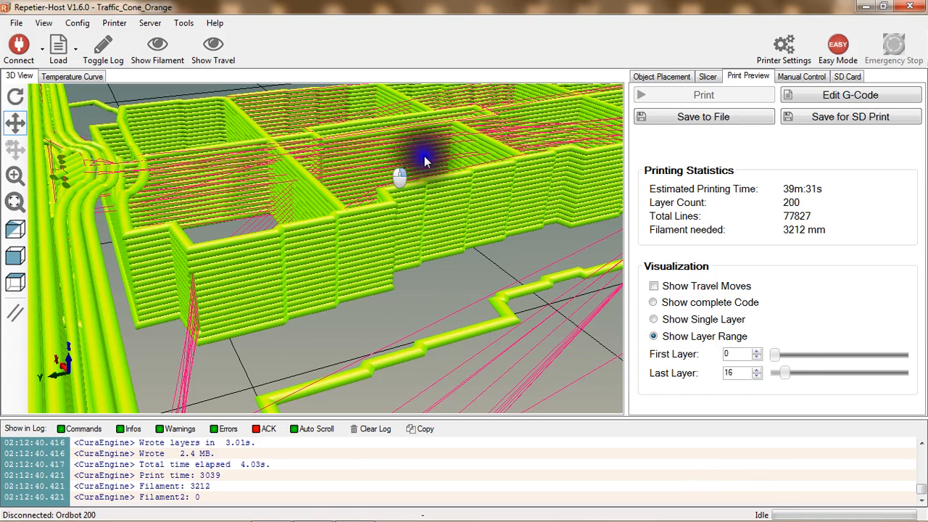
# Step: Raise the last layer to 23 and view the cone wall forming against the supports near the base
pyautogui.click(757, 369)
pyautogui.click(757, 369)
pyautogui.click(757, 369)
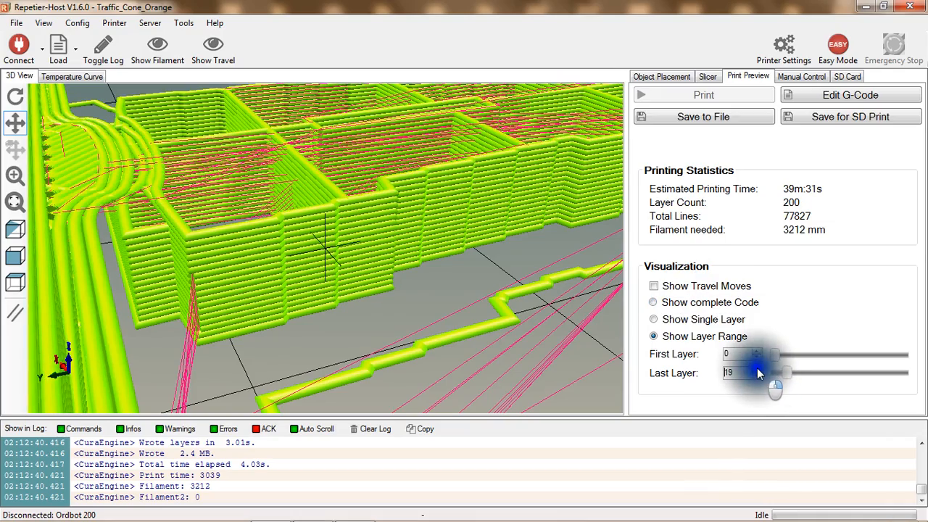
pyautogui.click(757, 369)
pyautogui.click(757, 370)
pyautogui.click(757, 369)
pyautogui.click(757, 369)
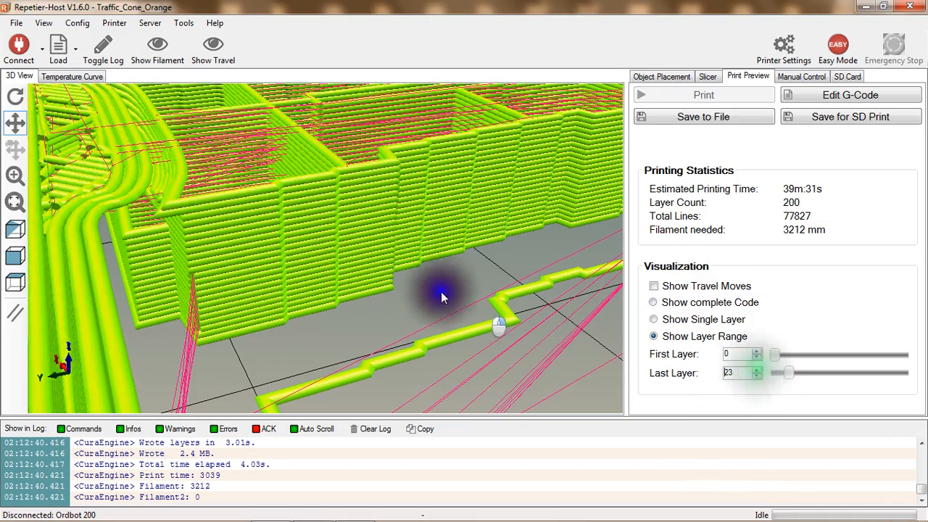
pyautogui.moveTo(441, 295); pyautogui.dragTo(338, 280)
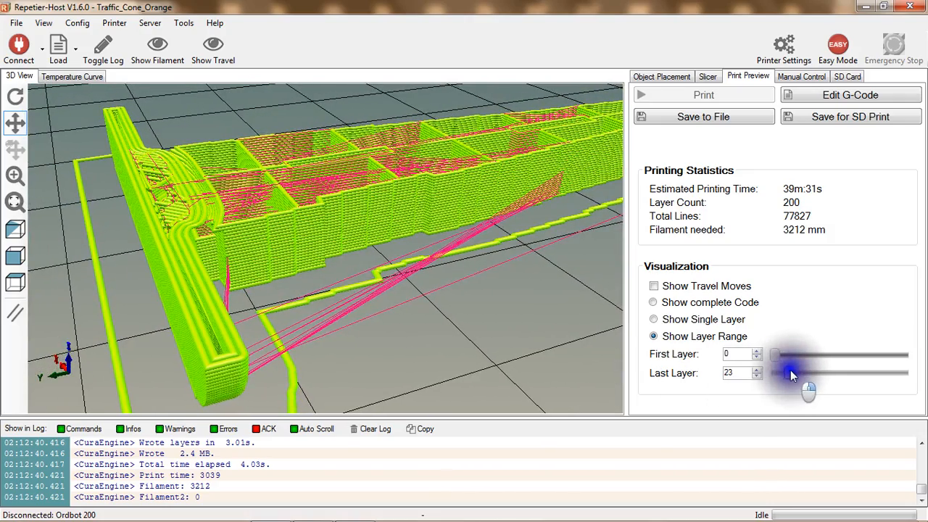
# Step: Extend the preview to layer 51 and inspect the cone's underside and supports from a low side angle
pyautogui.moveTo(791, 370); pyautogui.dragTo(808, 372)
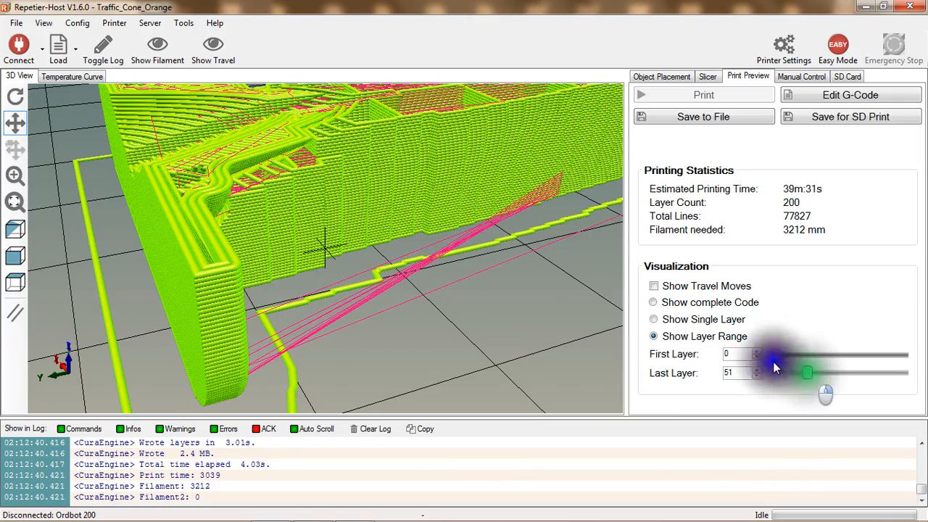
pyautogui.moveTo(441, 297); pyautogui.dragTo(134, 131)
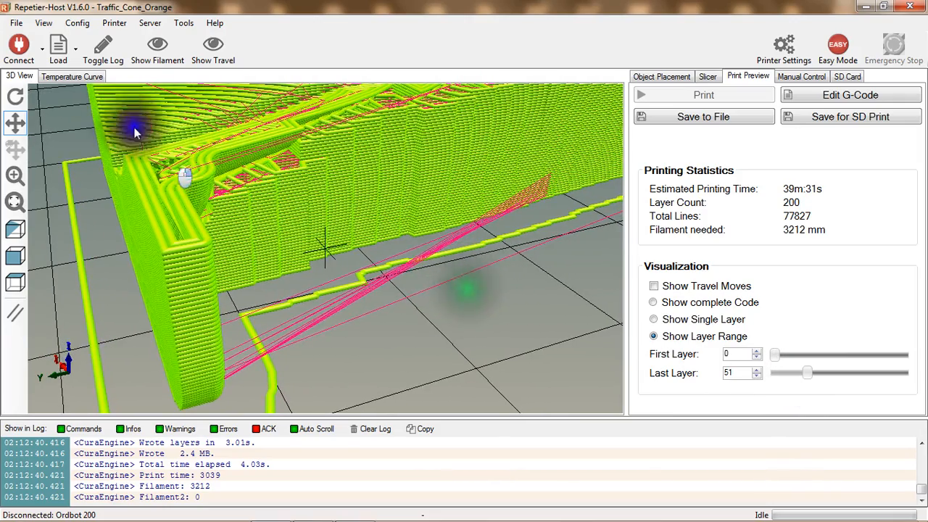
pyautogui.click(19, 101)
pyautogui.moveTo(417, 319); pyautogui.dragTo(280, 231)
# Step: Run the last layer down to 0 and back up to 127 to watch the cone build on its supports
pyautogui.moveTo(806, 373); pyautogui.dragTo(839, 380)
pyautogui.scroll(-10, 572, 292)
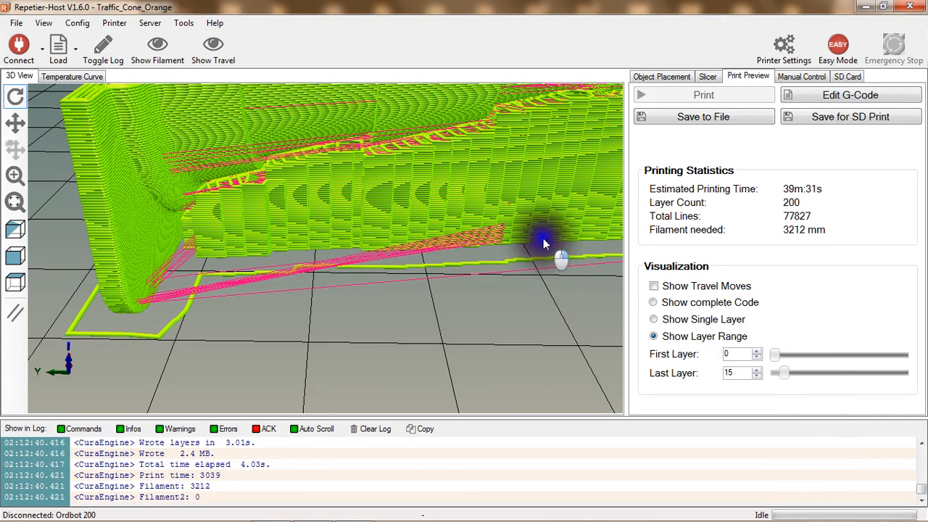
pyautogui.scroll(-5, 541, 236)
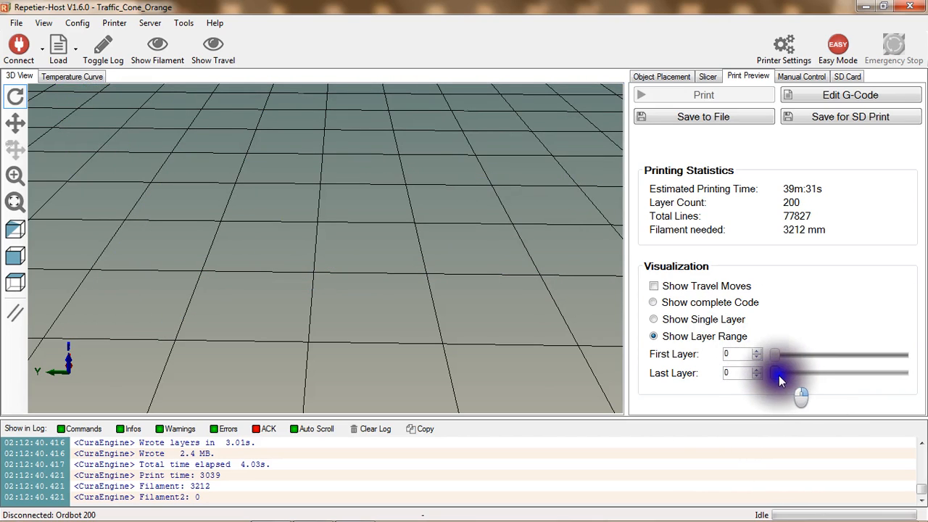
pyautogui.moveTo(779, 376); pyautogui.dragTo(858, 388)
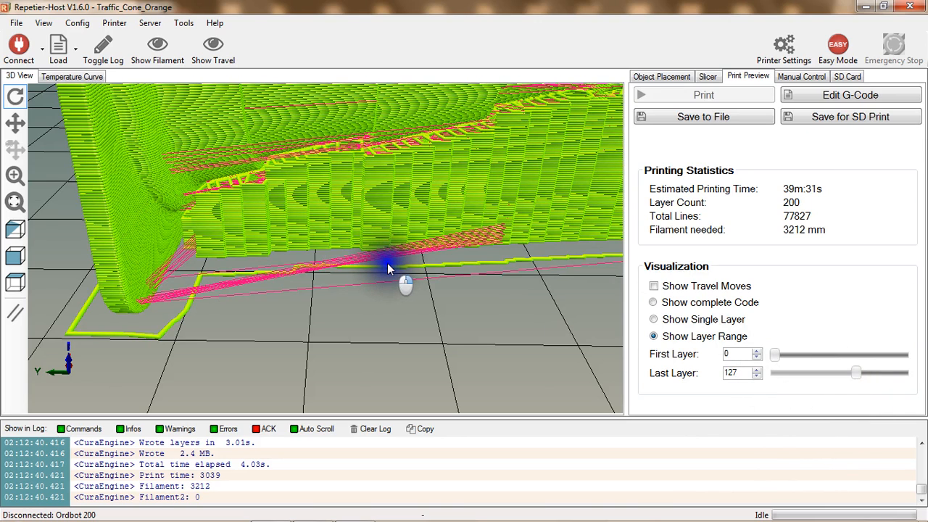
# Step: Extend the preview to layer 200 and view the complete sideways cone with its supports and skirt
pyautogui.scroll(-3, 387, 269)
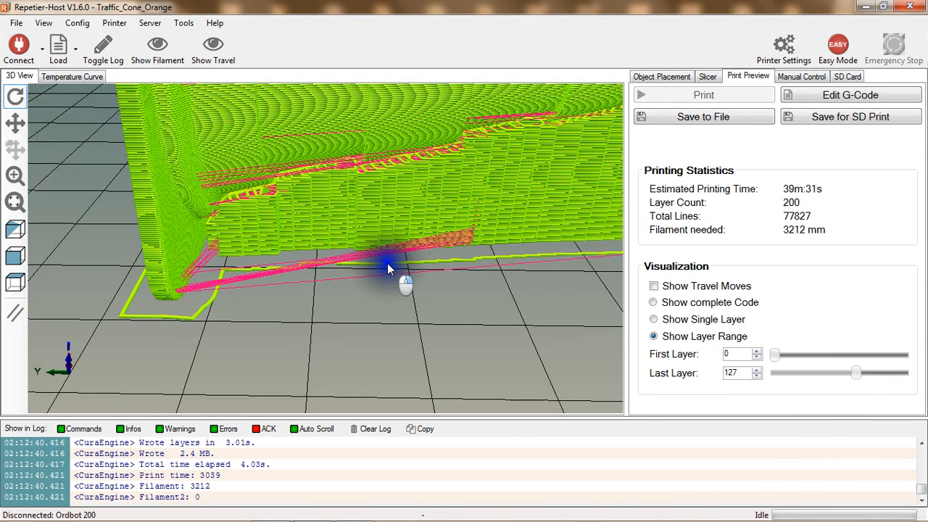
pyautogui.scroll(-1, 388, 269)
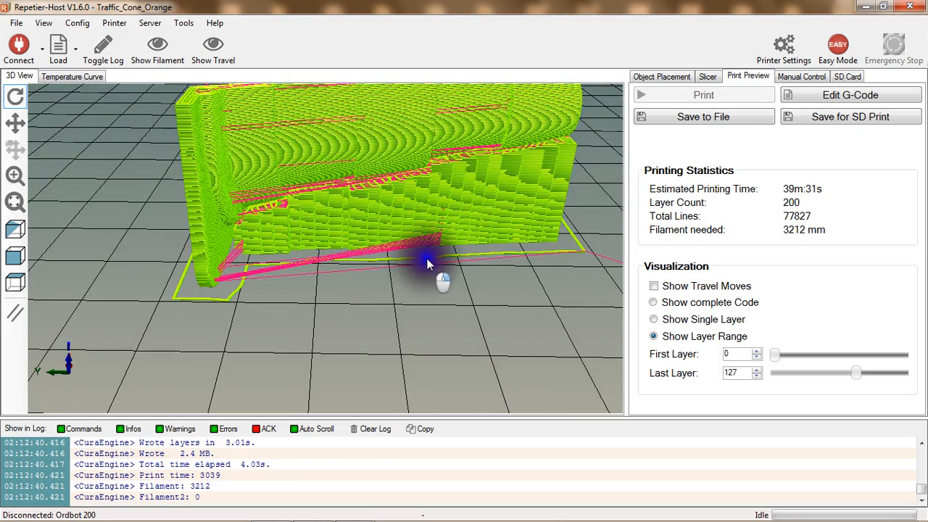
pyautogui.scroll(-1, 435, 254)
pyautogui.scroll(-1, 439, 252)
pyautogui.moveTo(404, 145); pyautogui.dragTo(428, 156)
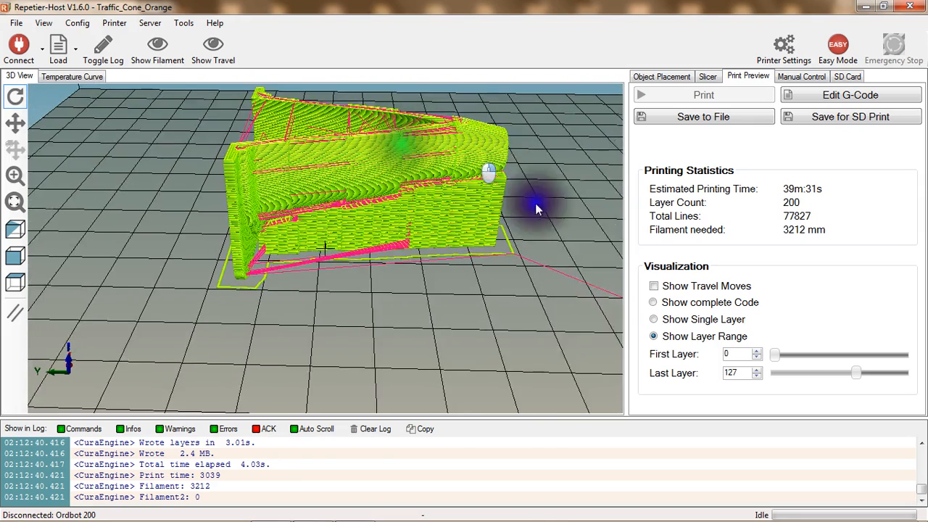
pyautogui.moveTo(859, 374); pyautogui.dragTo(913, 373)
pyautogui.click(507, 197)
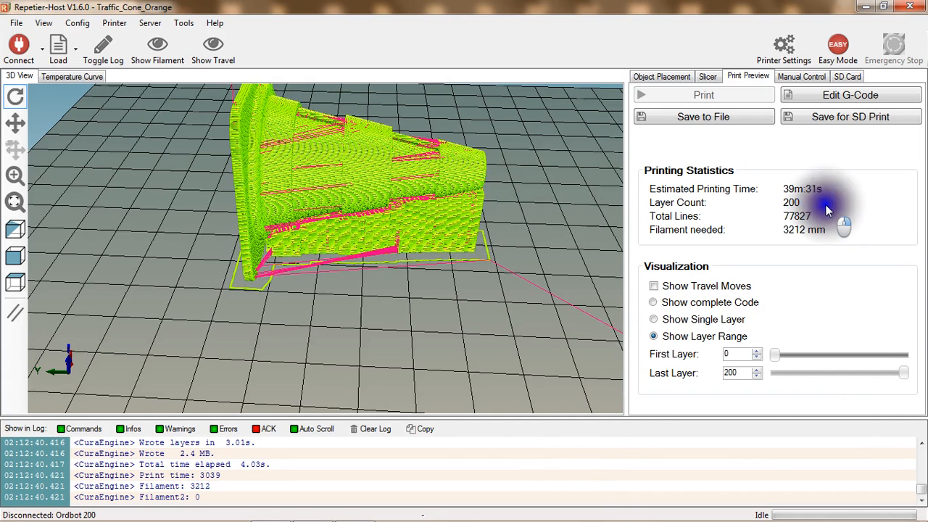
# Step: Inspect the fully sliced cone, its supports and skirt from the side and from the tip end
pyautogui.click(568, 267)
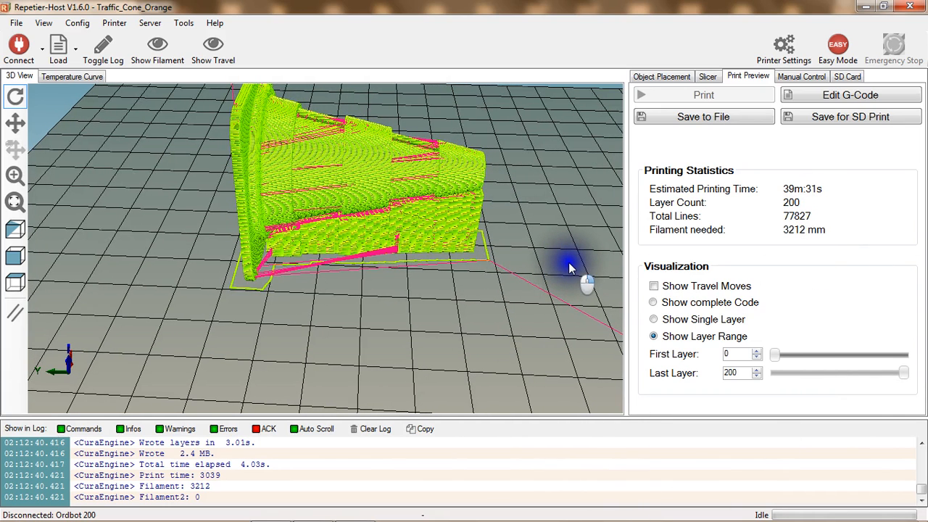
pyautogui.moveTo(568, 267); pyautogui.dragTo(395, 308)
pyautogui.moveTo(464, 237); pyautogui.dragTo(648, 514)
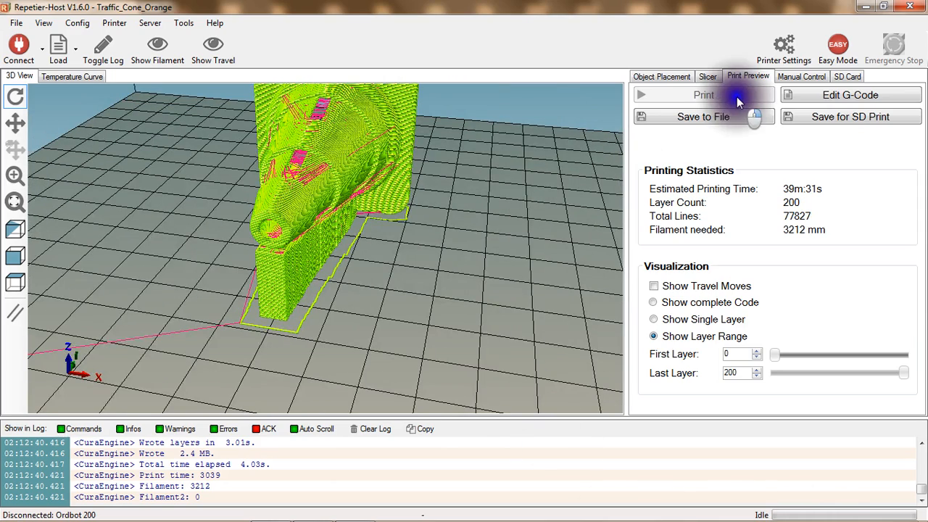
pyautogui.moveTo(703, 140); pyautogui.dragTo(676, 121)
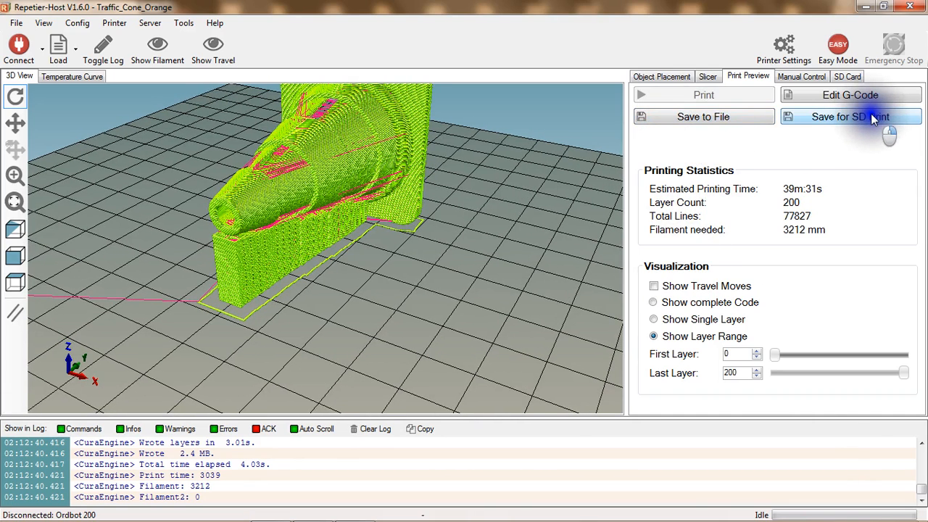
# Step: View the options for saving the sliced cone's G-code to a file and leave without saving
pyautogui.click(733, 113)
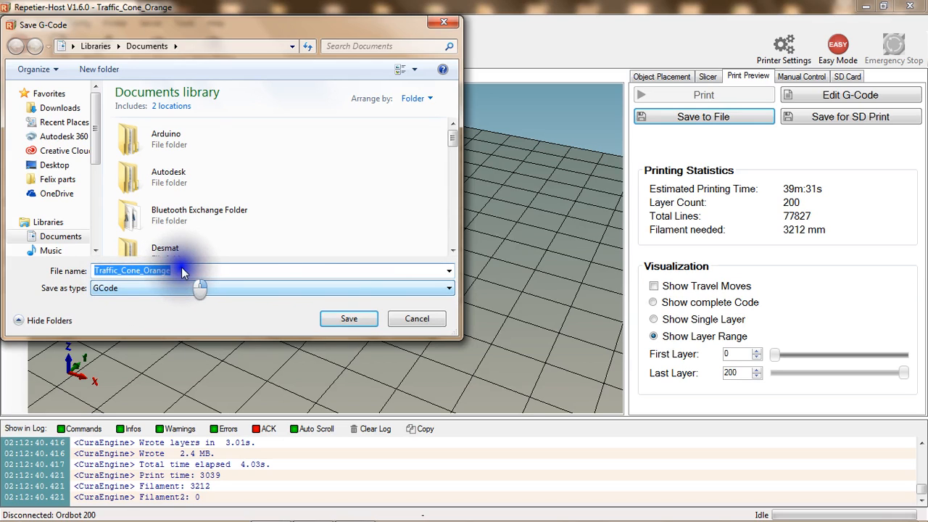
pyautogui.click(417, 319)
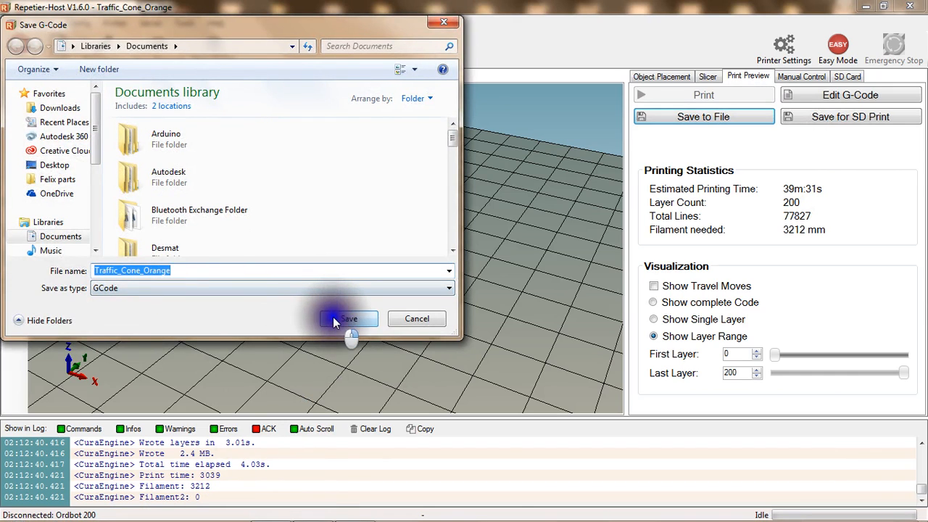
pyautogui.click(444, 22)
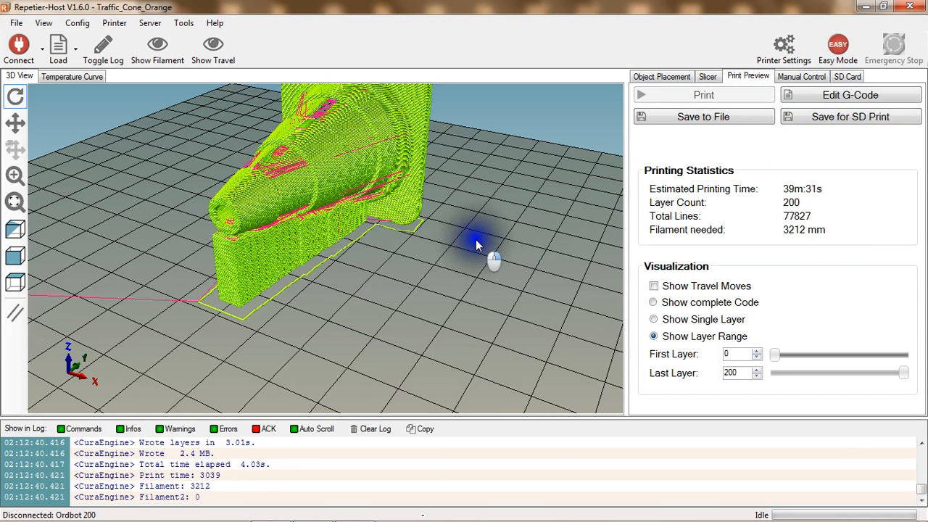
# Step: Return to object placement and view the unsliced cone on the whole print bed
pyautogui.moveTo(476, 239); pyautogui.dragTo(455, 251)
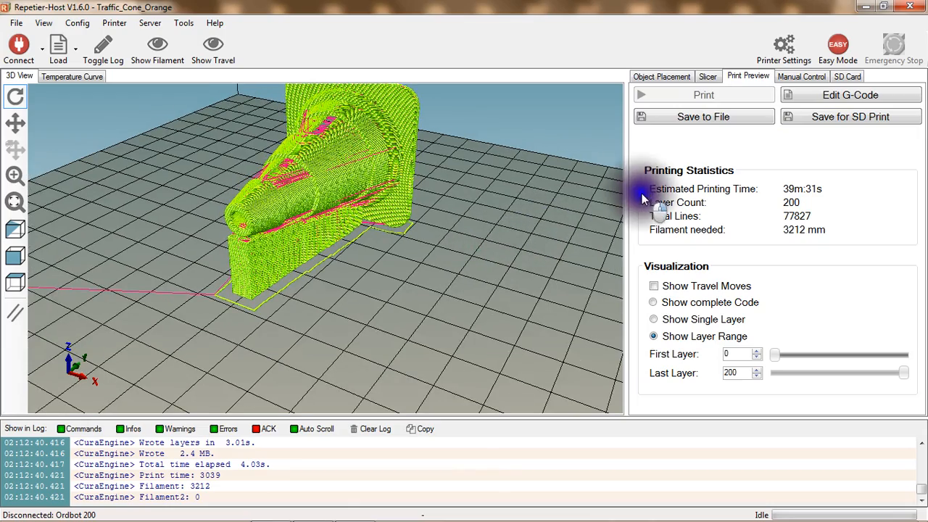
pyautogui.click(671, 76)
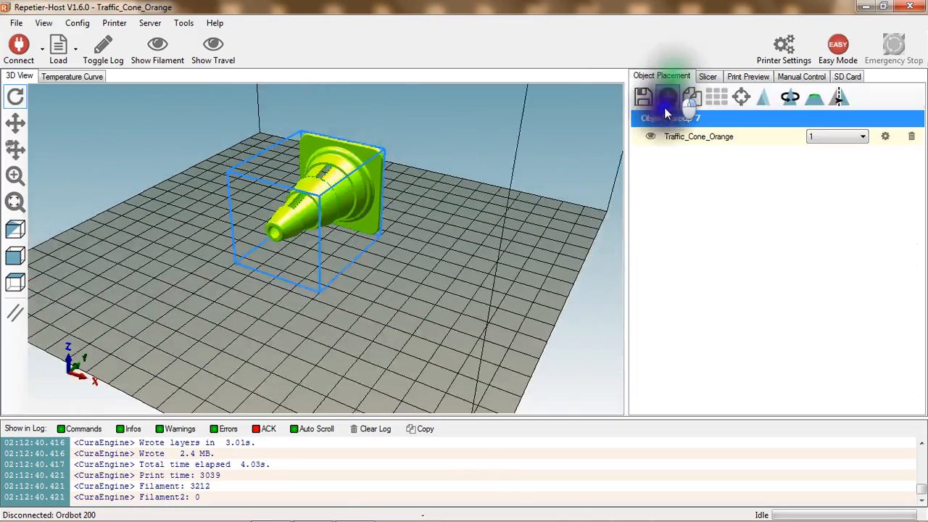
pyautogui.moveTo(179, 253); pyautogui.dragTo(264, 164)
pyautogui.scroll(-5, 256, 240)
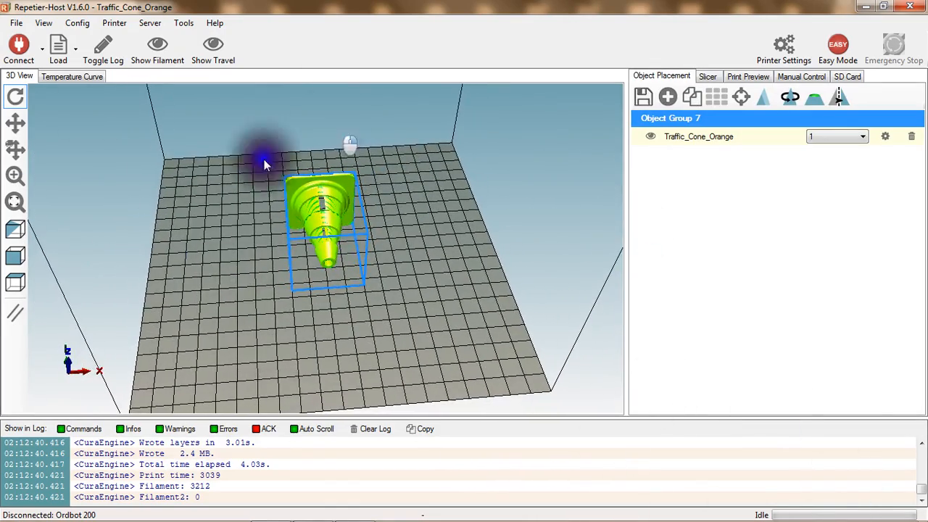
pyautogui.click(16, 22)
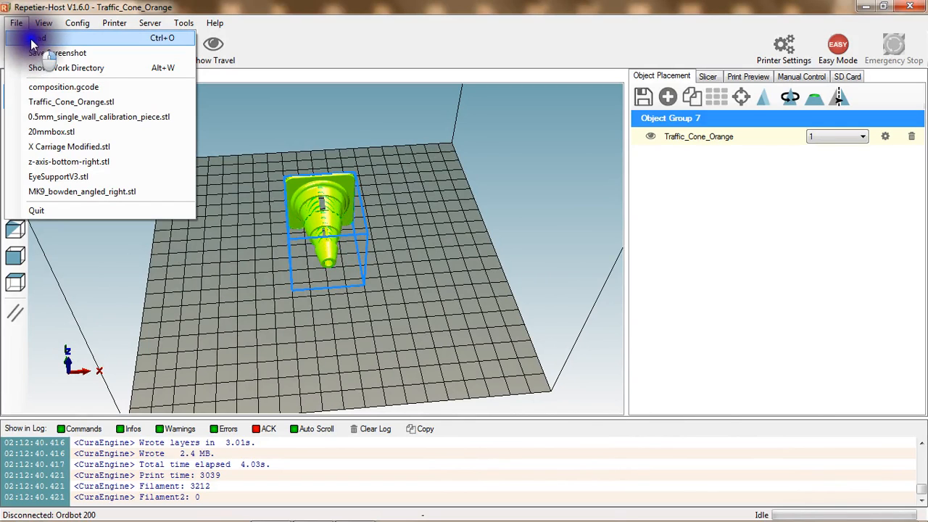
pyautogui.click(494, 325)
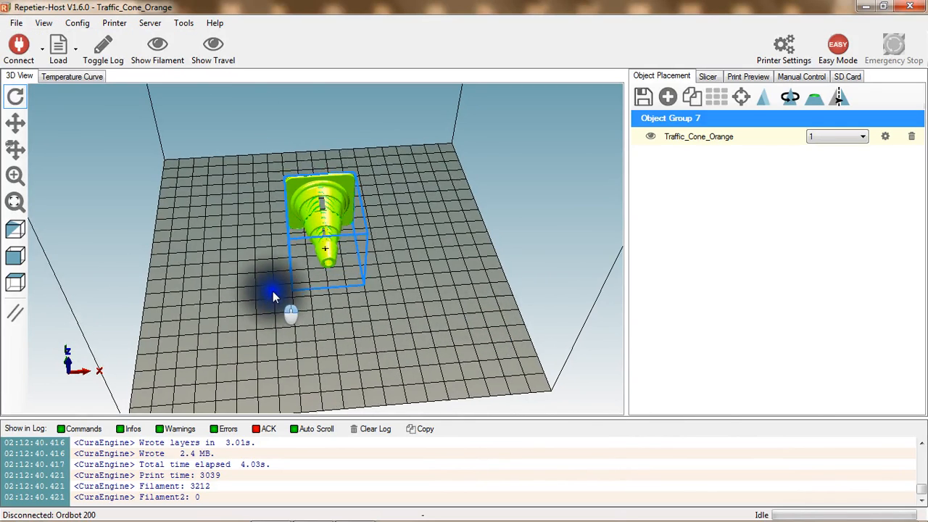
pyautogui.moveTo(273, 290)
pyautogui.mouseDown()
pyautogui.moveTo(304, 234)
pyautogui.moveTo(162, 206)
pyautogui.moveTo(312, 236)
pyautogui.moveTo(271, 284)
pyautogui.mouseUp()
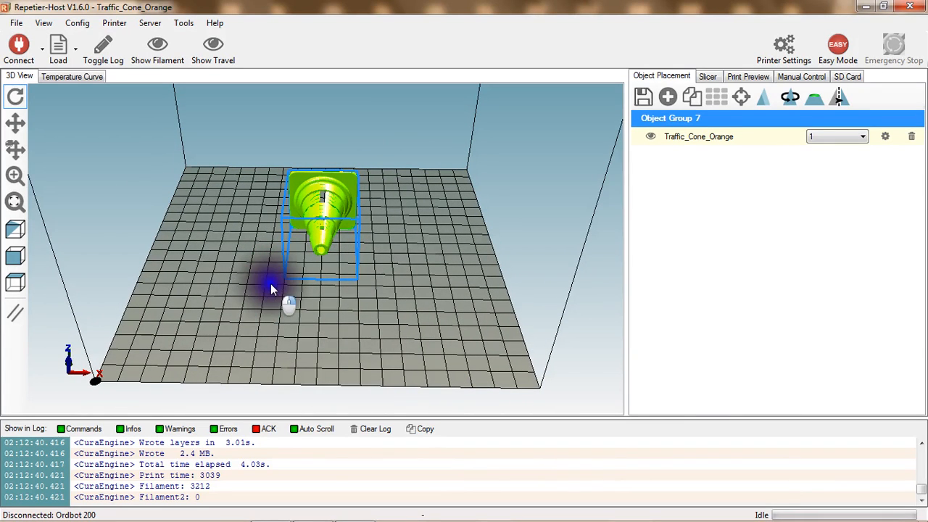
# Step: Move the traffic cone across the bed to about X 133, Y 68
pyautogui.click(789, 95)
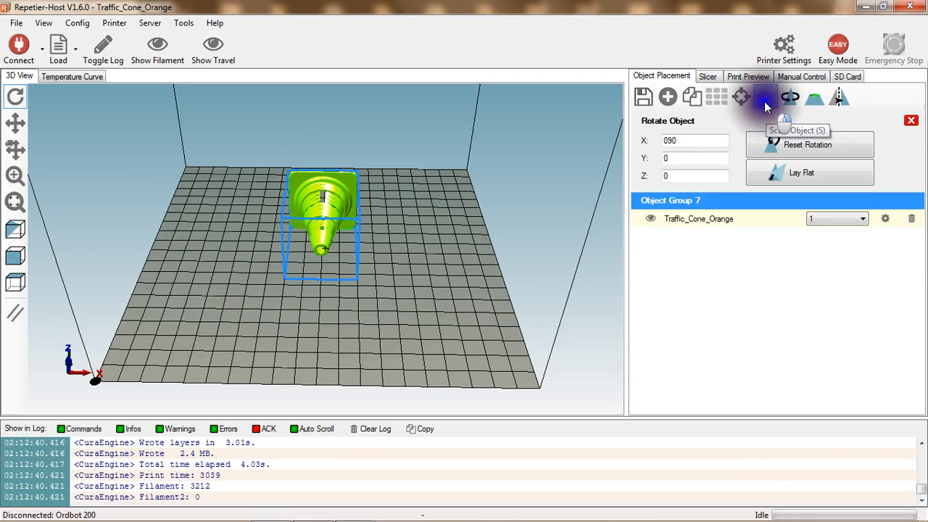
pyautogui.click(15, 148)
pyautogui.moveTo(328, 198); pyautogui.dragTo(406, 226)
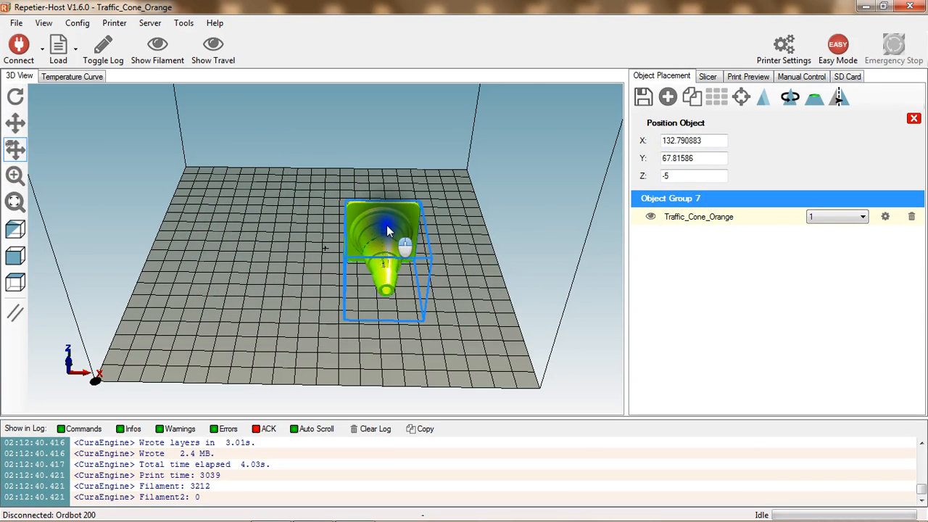
# Step: Review and save the curaprint configuration's support and skirt settings, and check the Default filament settings
pyautogui.click(707, 76)
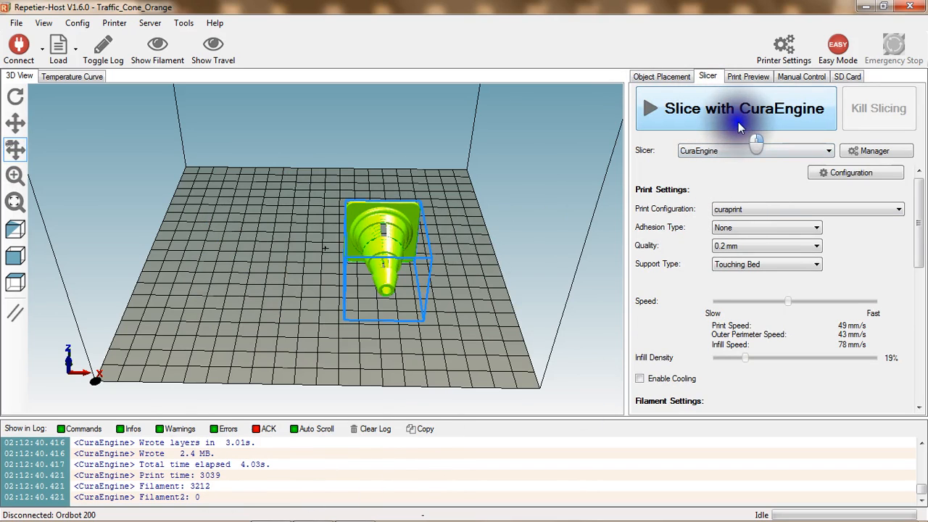
pyautogui.click(851, 174)
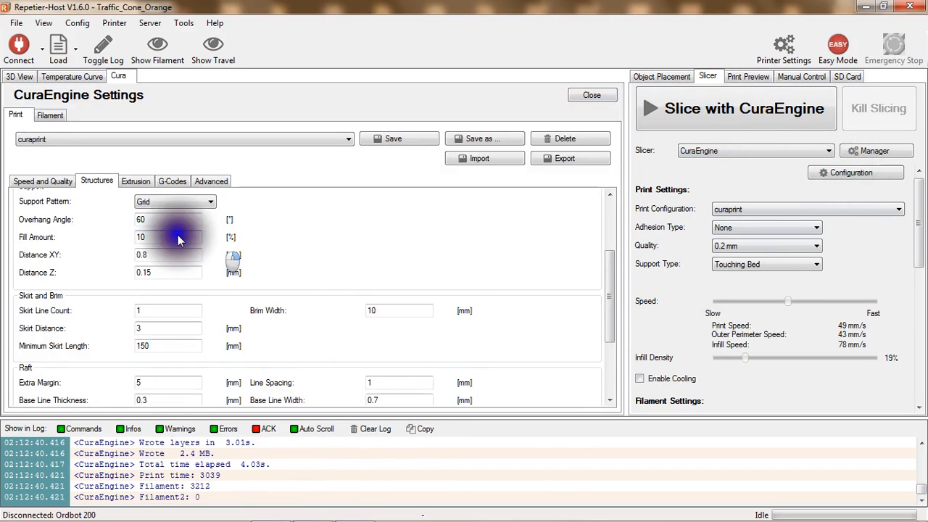
pyautogui.moveTo(610, 293)
pyautogui.mouseDown()
pyautogui.moveTo(610, 312)
pyautogui.moveTo(609, 286)
pyautogui.mouseUp()
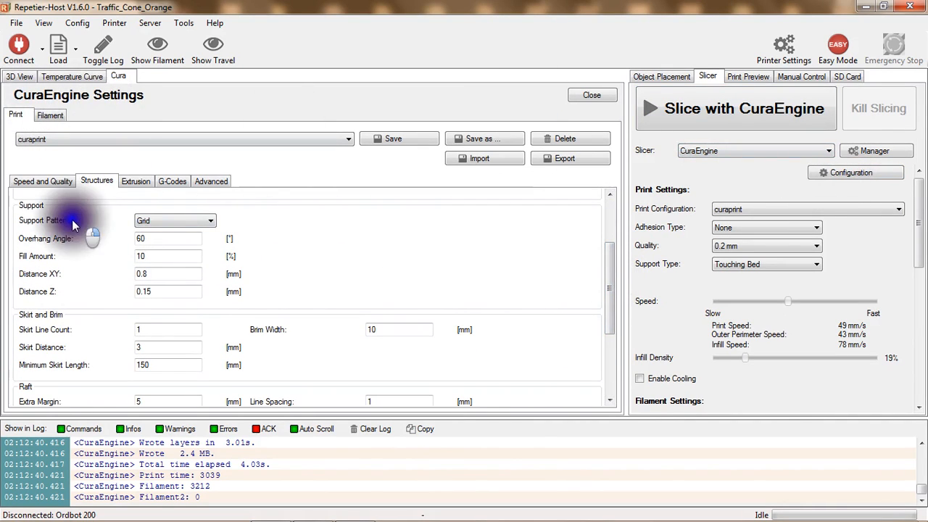
pyautogui.click(403, 141)
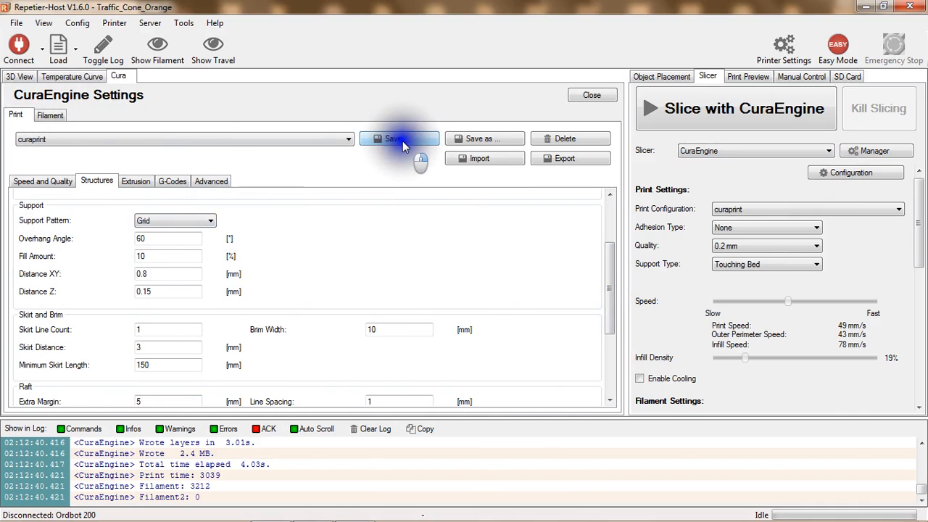
pyautogui.click(49, 115)
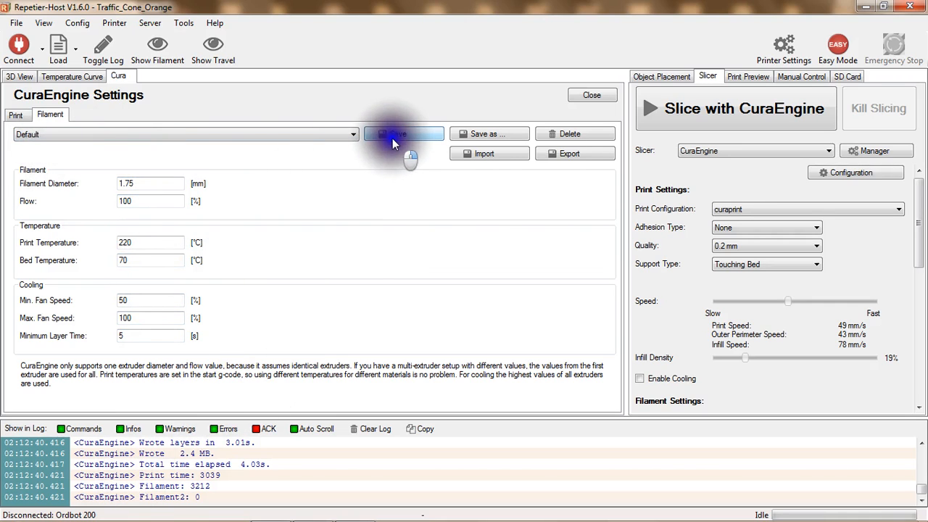
pyautogui.click(597, 94)
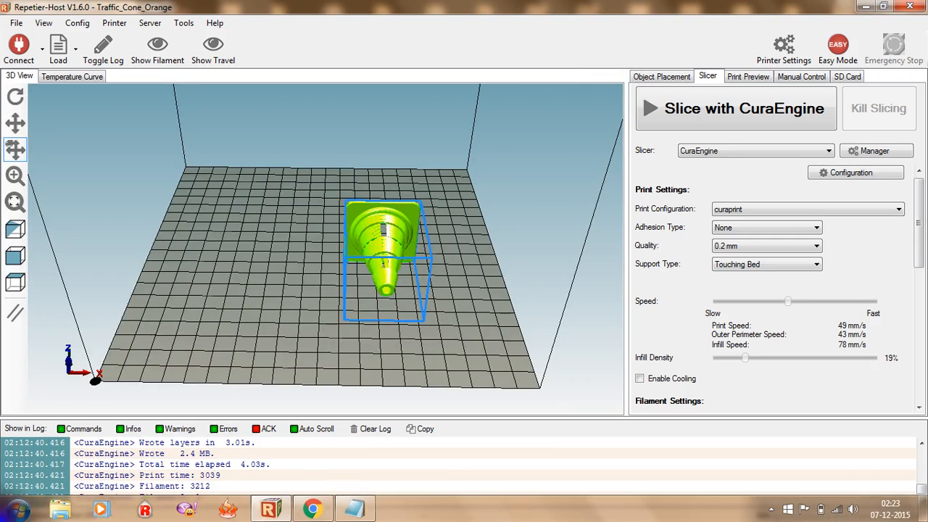
# Step: Set the support type to None with adhesion type None, and slice the moved cone with CuraEngine
pyautogui.moveTo(801, 269)
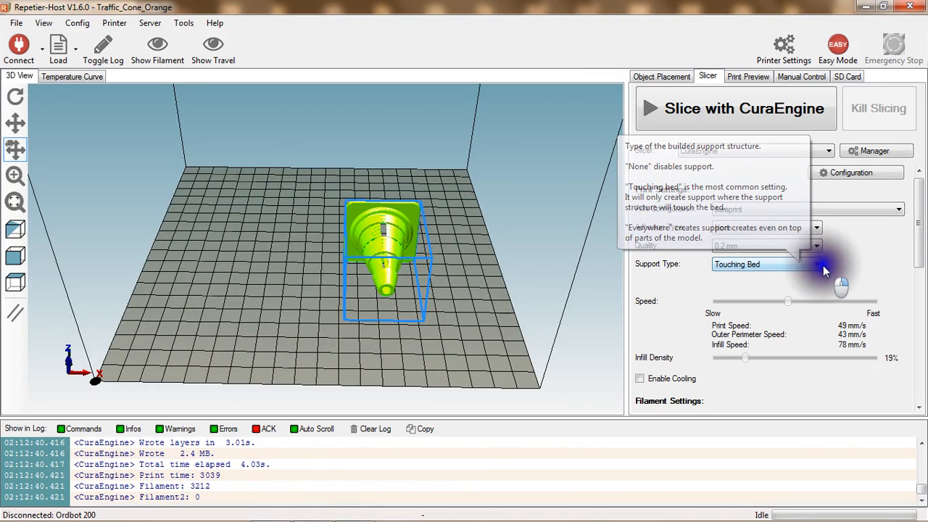
pyautogui.click(820, 229)
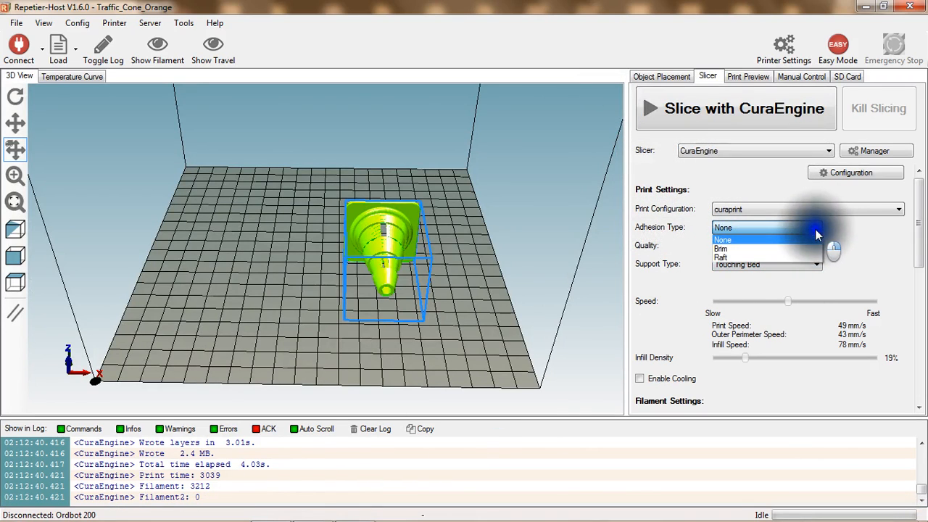
pyautogui.click(788, 241)
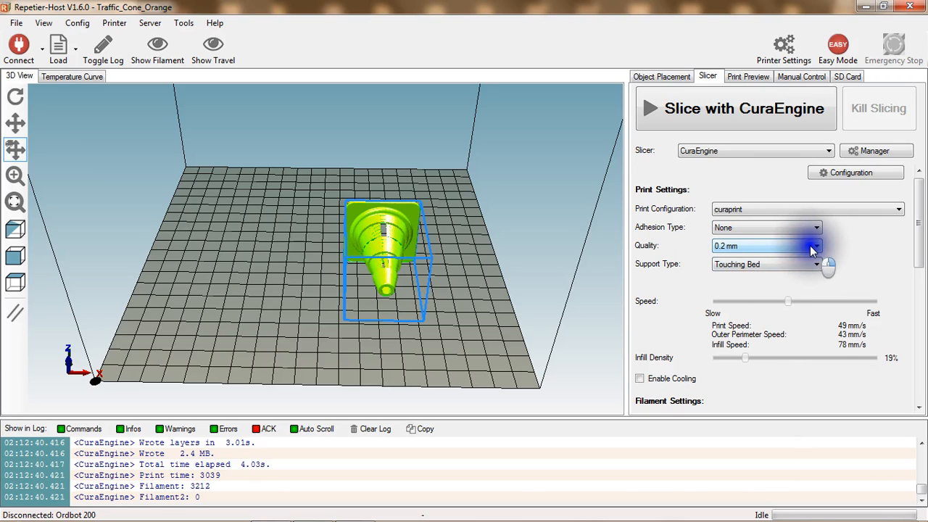
pyautogui.click(810, 265)
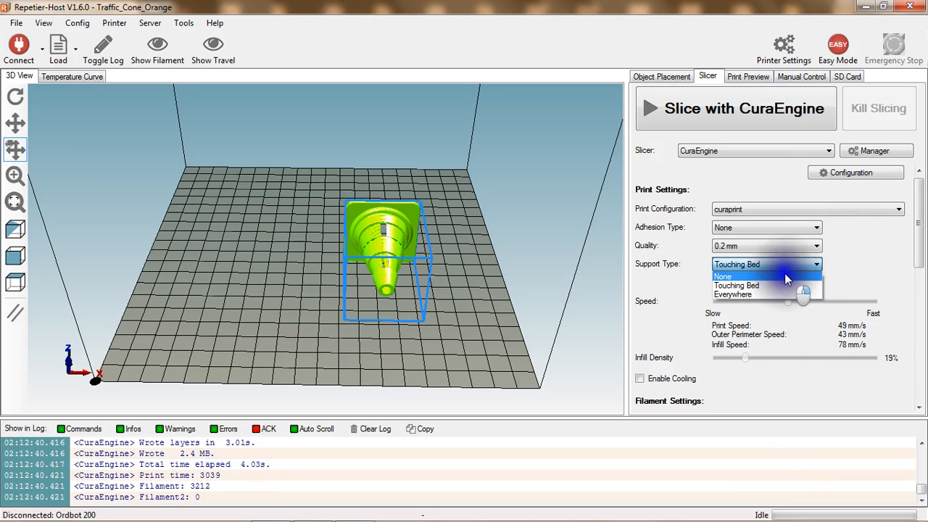
pyautogui.click(785, 275)
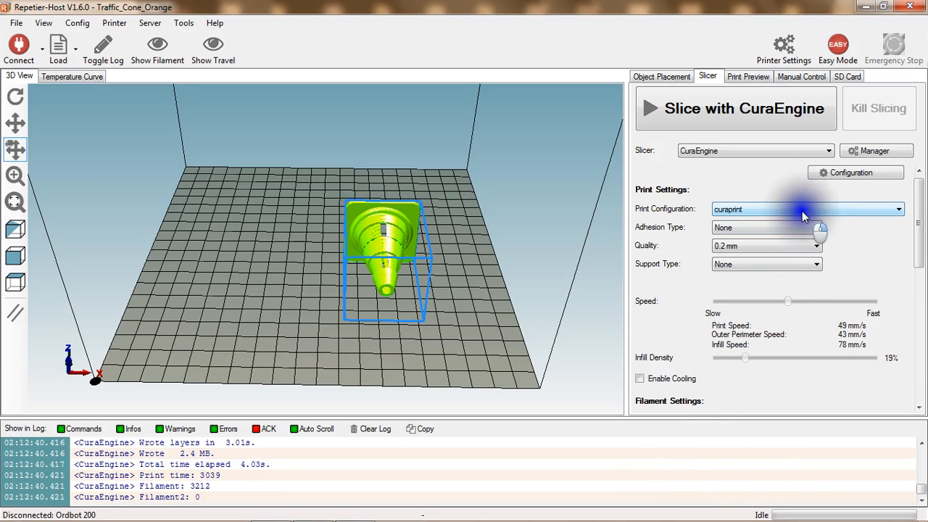
pyautogui.click(770, 110)
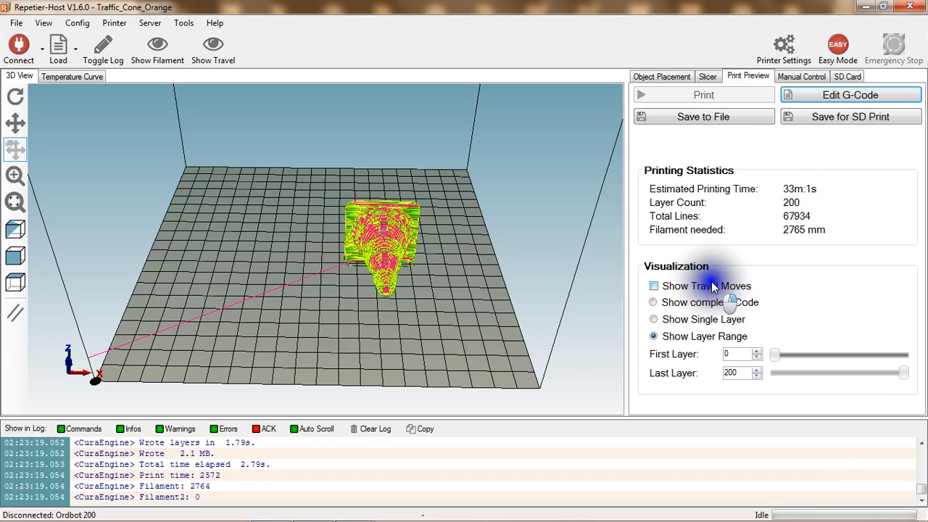
# Step: Remove the traffic cone from the bed and load 20mmbox.stl in its place
pyautogui.click(707, 77)
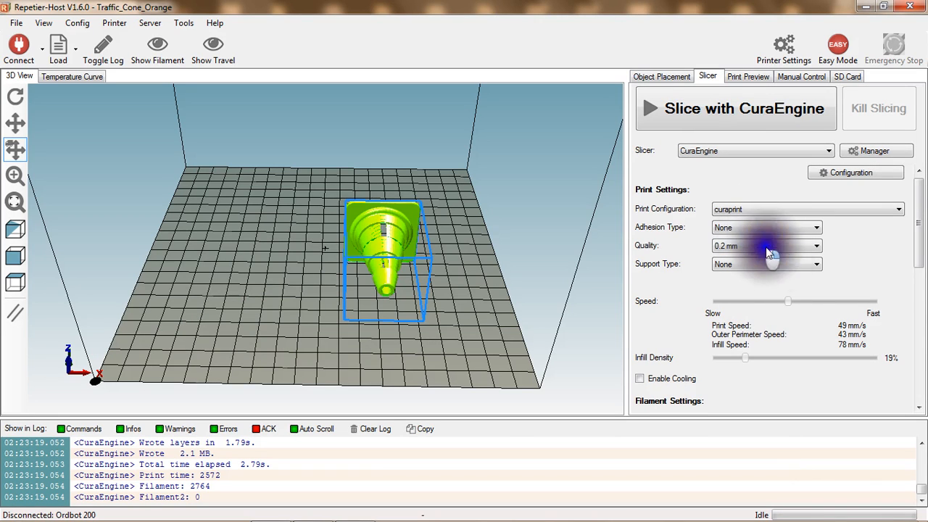
pyautogui.moveTo(745, 355)
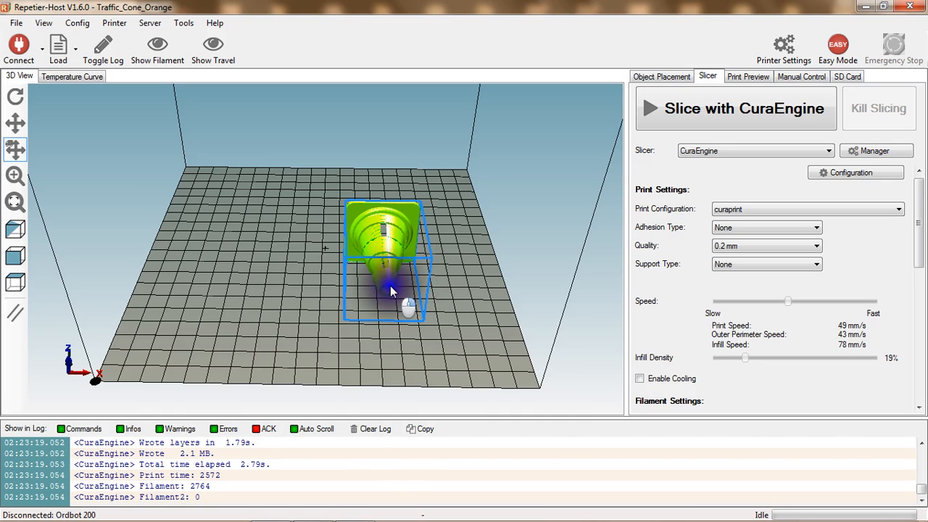
pyautogui.click(666, 76)
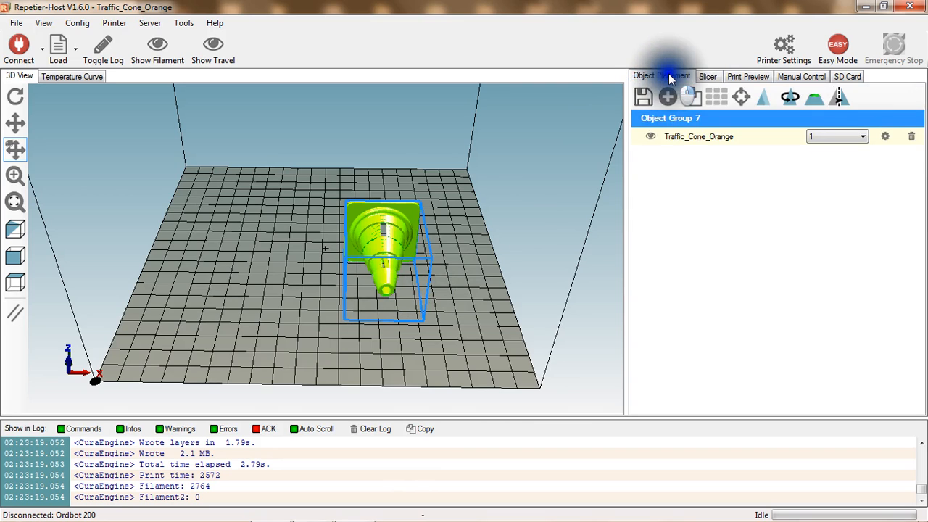
pyautogui.click(912, 136)
pyautogui.click(17, 23)
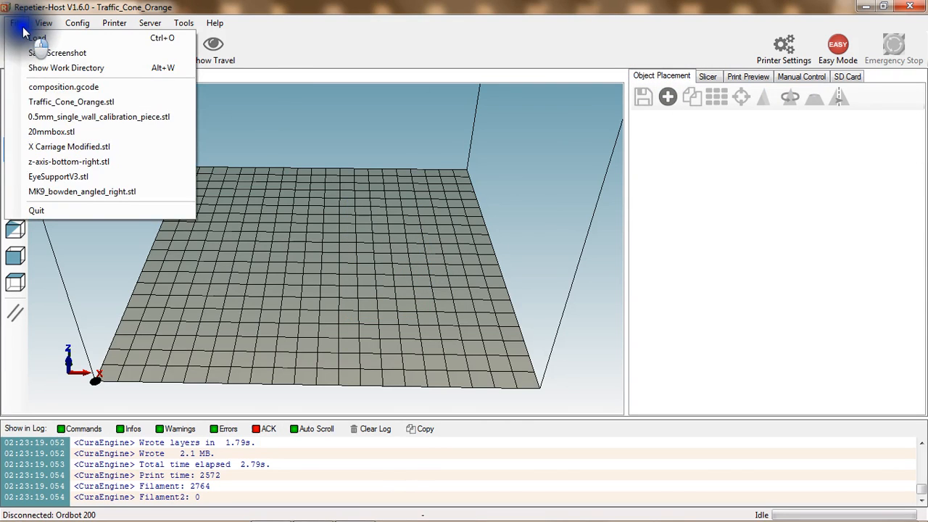
pyautogui.click(44, 131)
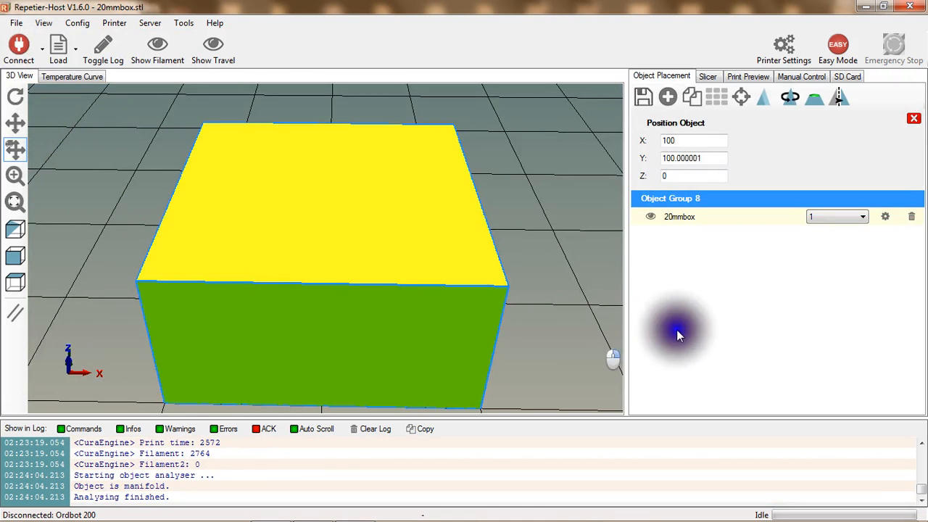
# Step: Set the infill density to 10% and slice the 20 mm box with CuraEngine, previewed as a layer range
pyautogui.click(534, 294)
pyautogui.scroll(-6, 529, 280)
pyautogui.click(708, 76)
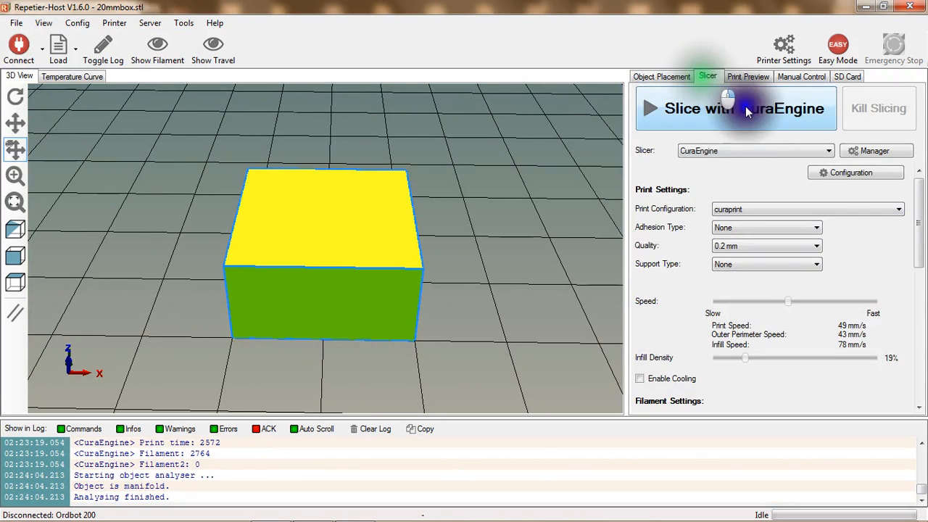
pyautogui.moveTo(762, 349); pyautogui.dragTo(731, 361)
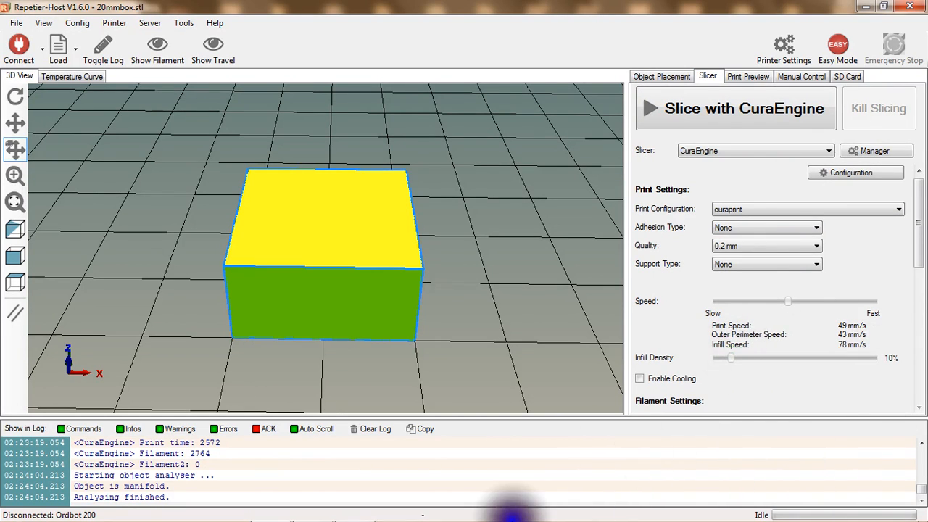
pyautogui.click(702, 105)
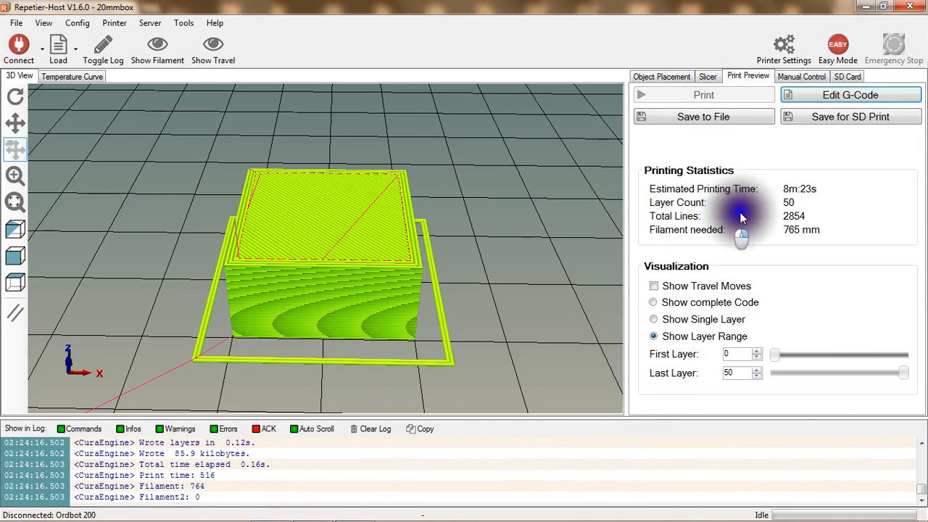
pyautogui.click(656, 336)
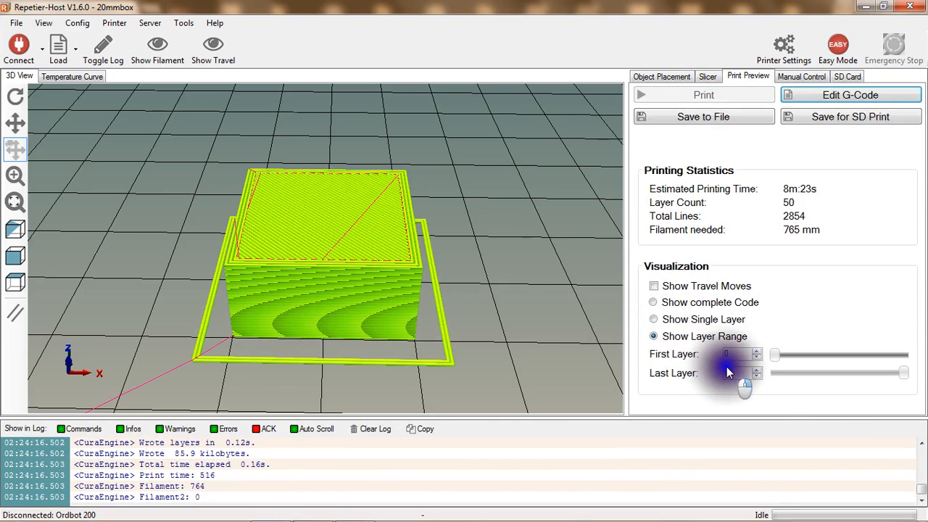
# Step: Limit the previewed layer range to layers 0 to 10 and inspect the 20 mm box's 10% infill up close
pyautogui.click(656, 319)
pyautogui.click(654, 303)
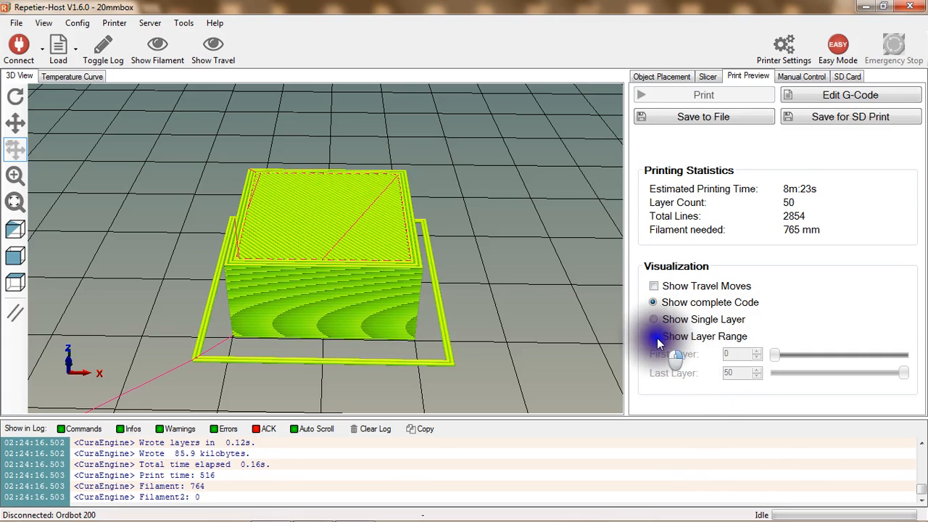
pyautogui.click(656, 336)
pyautogui.moveTo(912, 385); pyautogui.dragTo(802, 378)
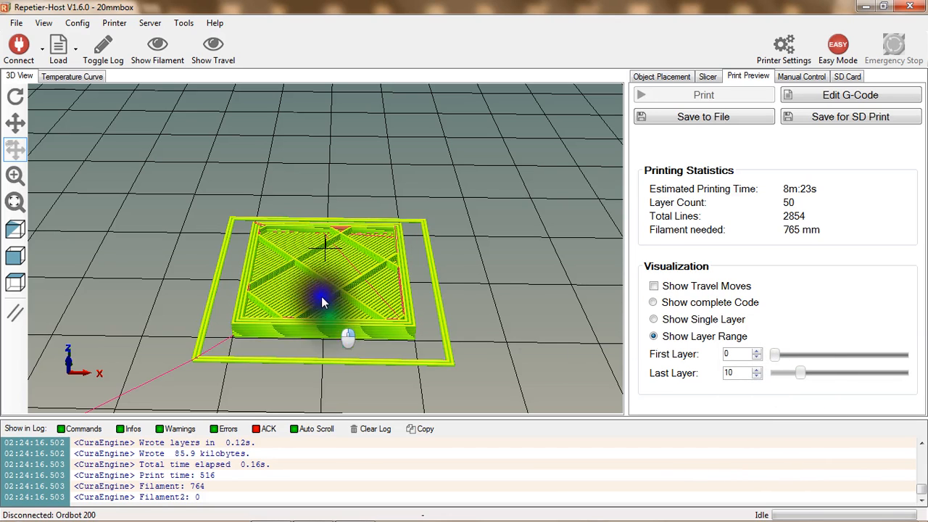
pyautogui.click(15, 95)
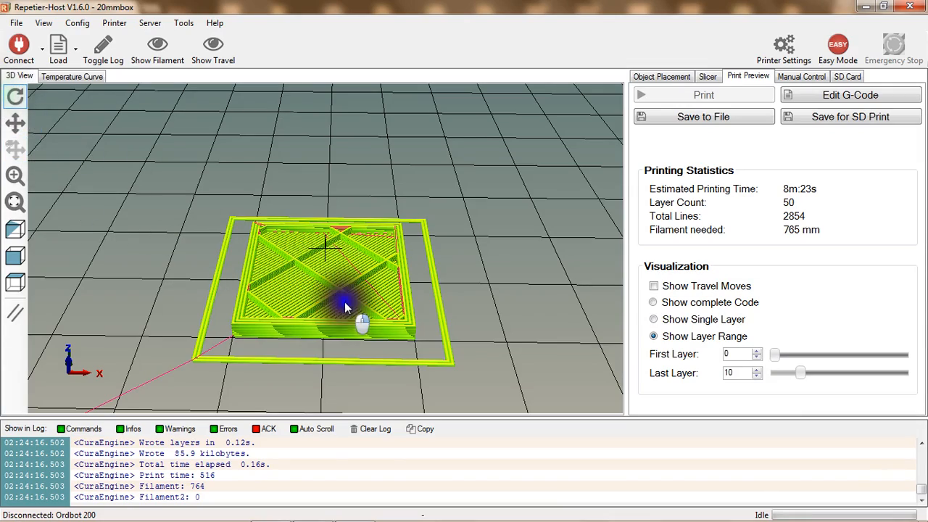
pyautogui.moveTo(338, 311); pyautogui.dragTo(348, 331)
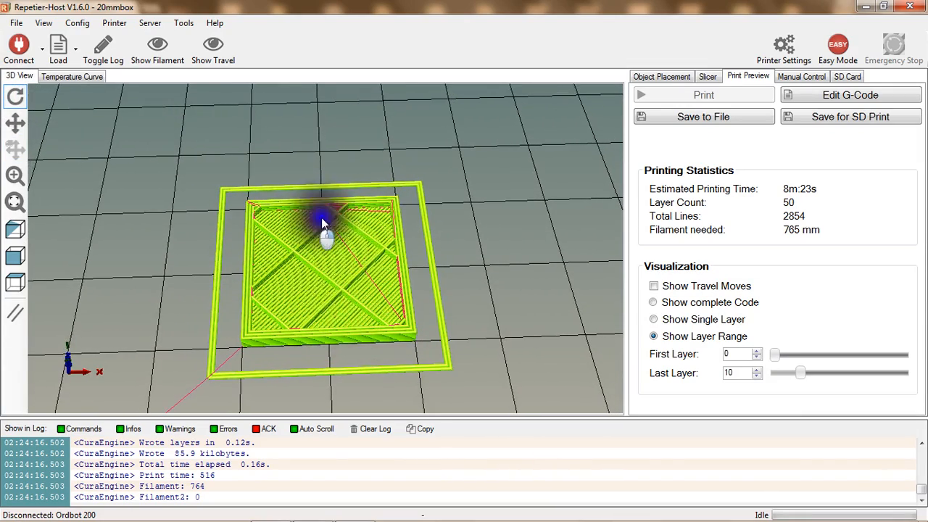
pyautogui.scroll(2, 236, 299)
pyautogui.moveTo(235, 299)
pyautogui.mouseDown()
pyautogui.moveTo(311, 389)
pyautogui.moveTo(309, 311)
pyautogui.moveTo(322, 278)
pyautogui.moveTo(244, 289)
pyautogui.mouseUp()
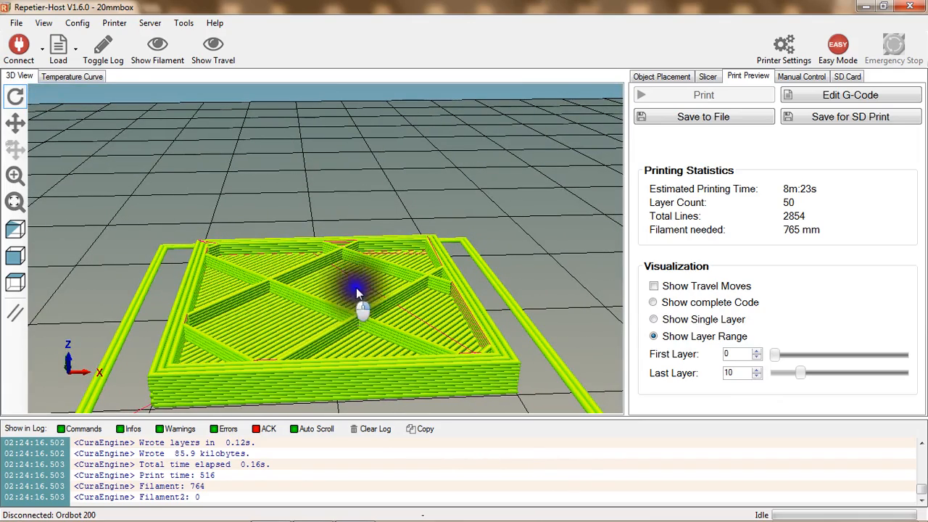
# Step: Check the infill pattern options of the curaprint configuration, keep Automatic, and save and close the CuraEngine settings
pyautogui.click(708, 80)
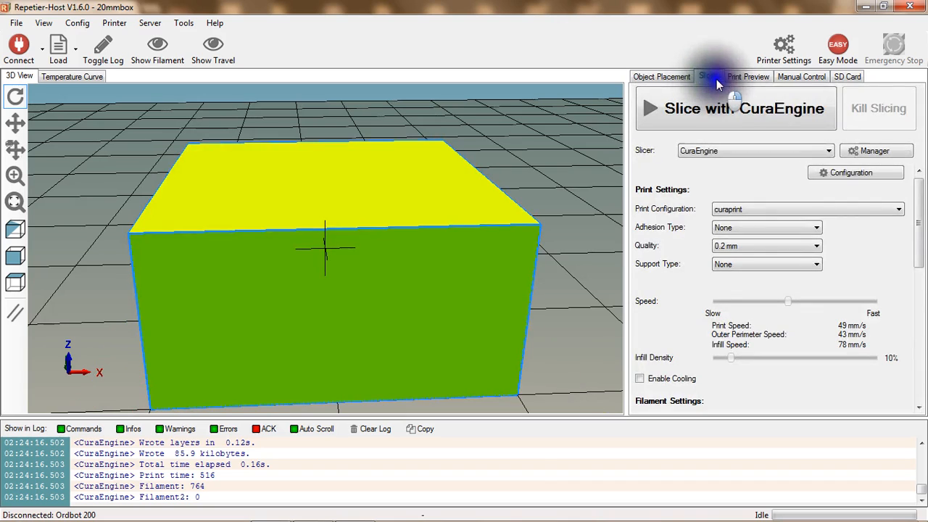
pyautogui.click(837, 174)
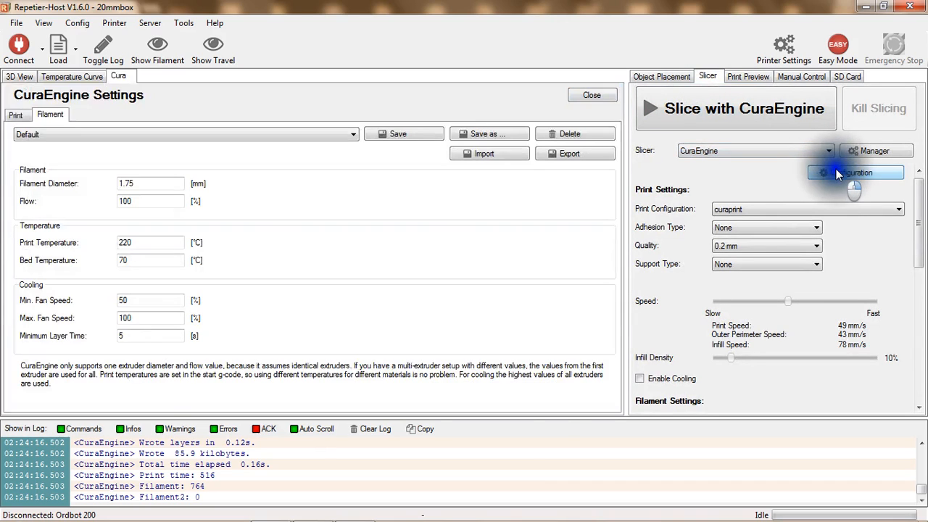
pyautogui.click(21, 117)
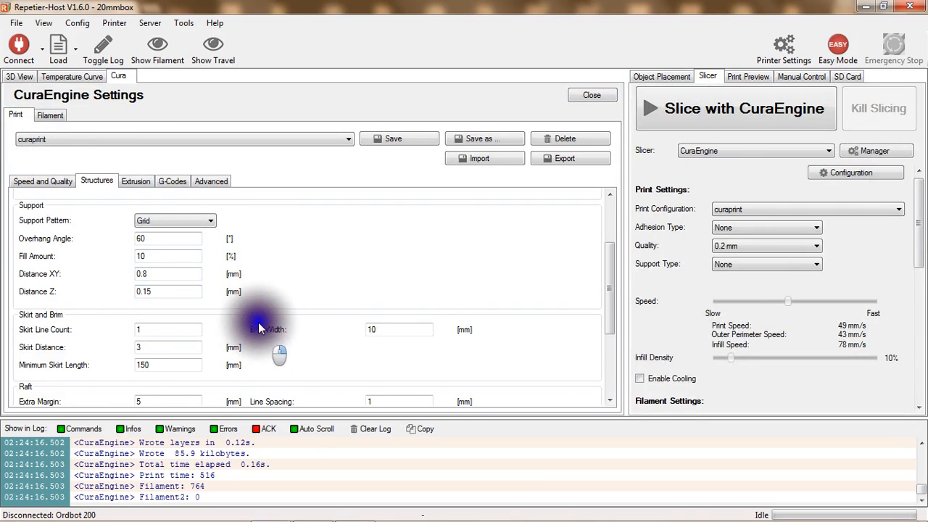
pyautogui.moveTo(607, 278); pyautogui.dragTo(609, 206)
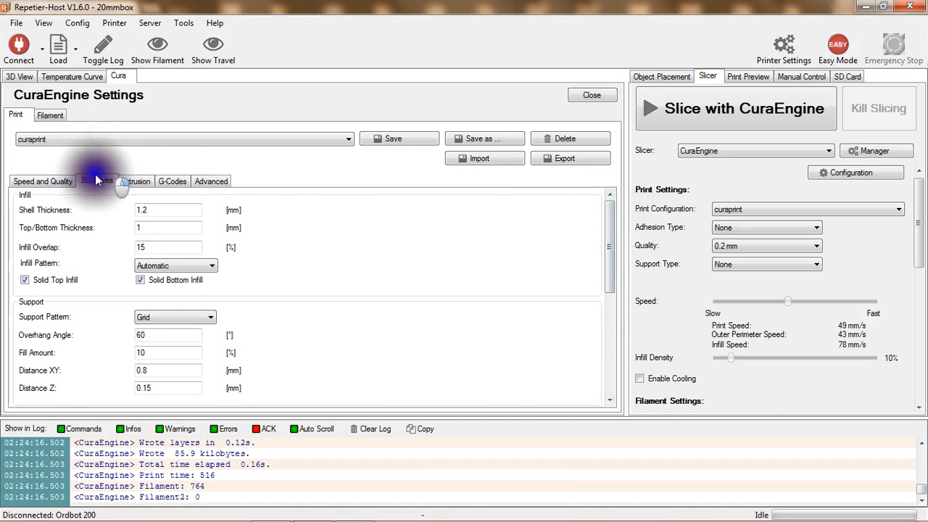
pyautogui.click(209, 266)
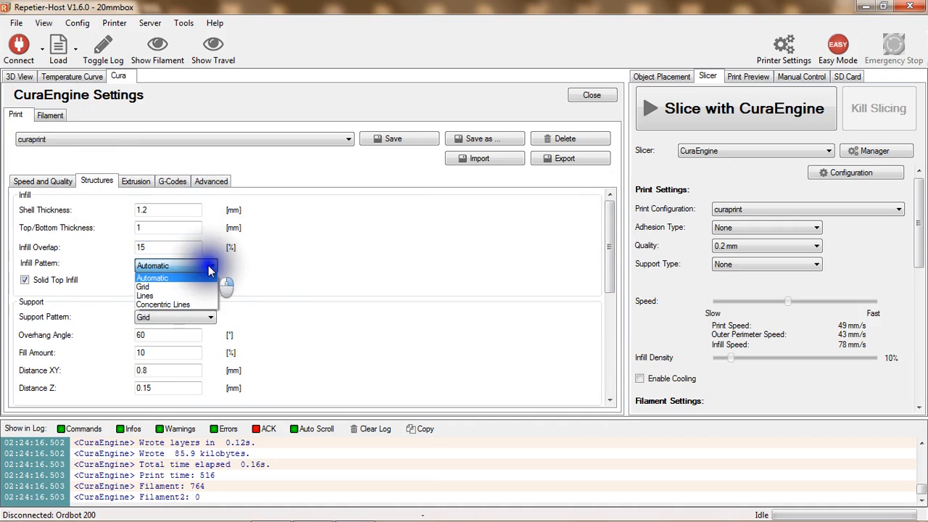
pyautogui.click(215, 280)
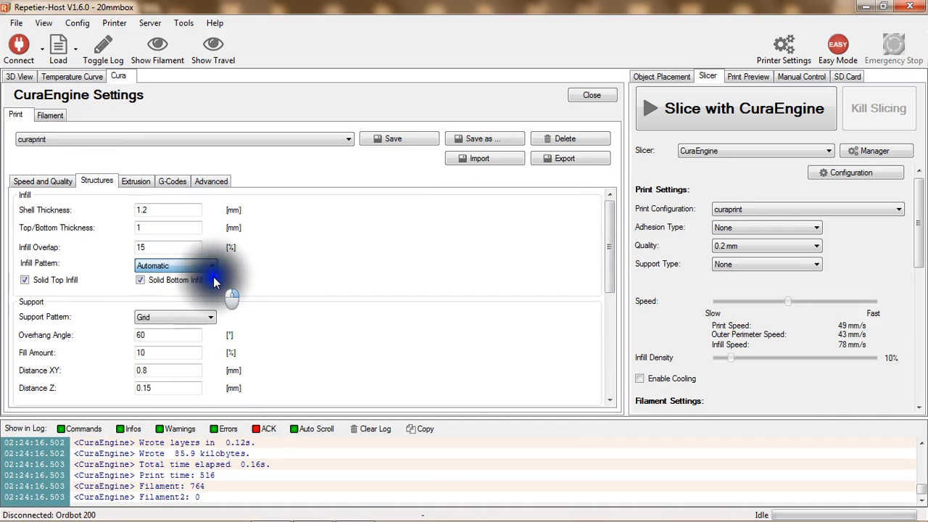
pyautogui.click(425, 140)
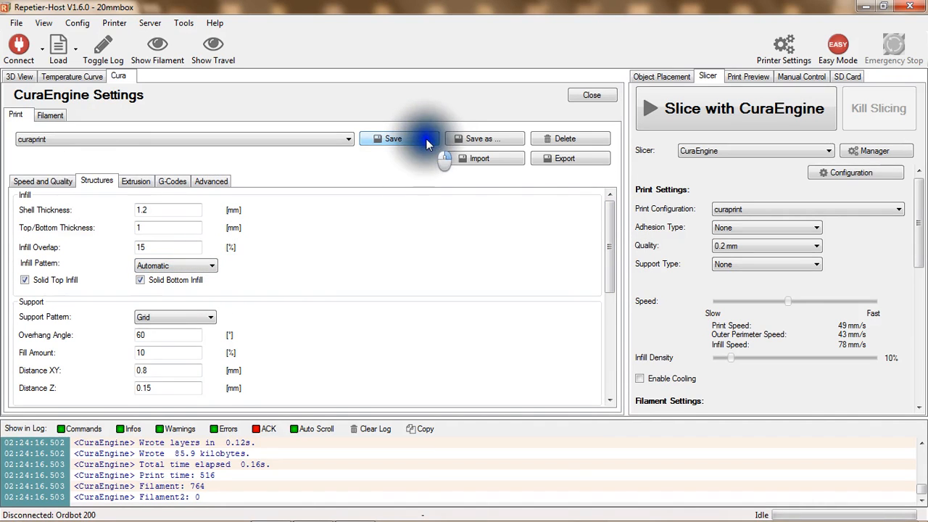
pyautogui.click(591, 95)
# Step: Slice the 20 mm box again with CuraEngine using the saved Automatic infill pattern
pyautogui.moveTo(404, 273); pyautogui.dragTo(405, 301)
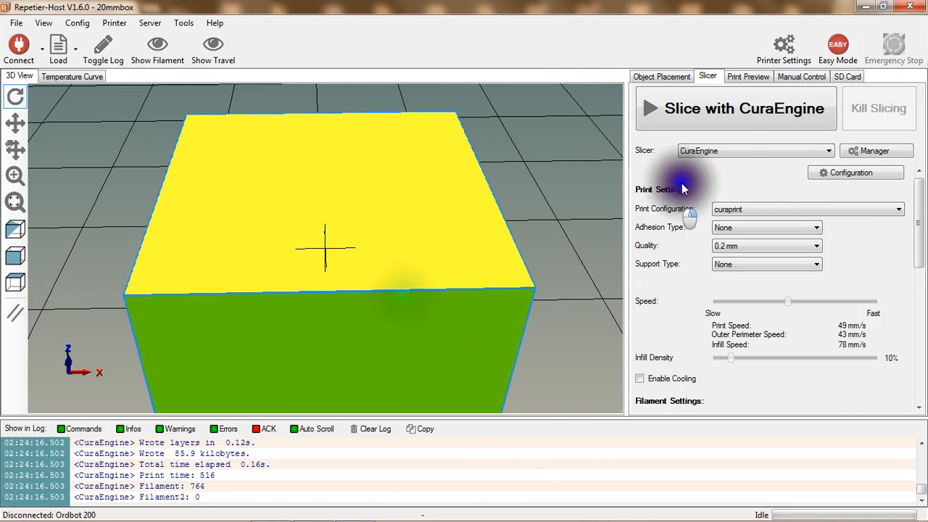
pyautogui.click(696, 122)
pyautogui.moveTo(414, 348); pyautogui.dragTo(358, 349)
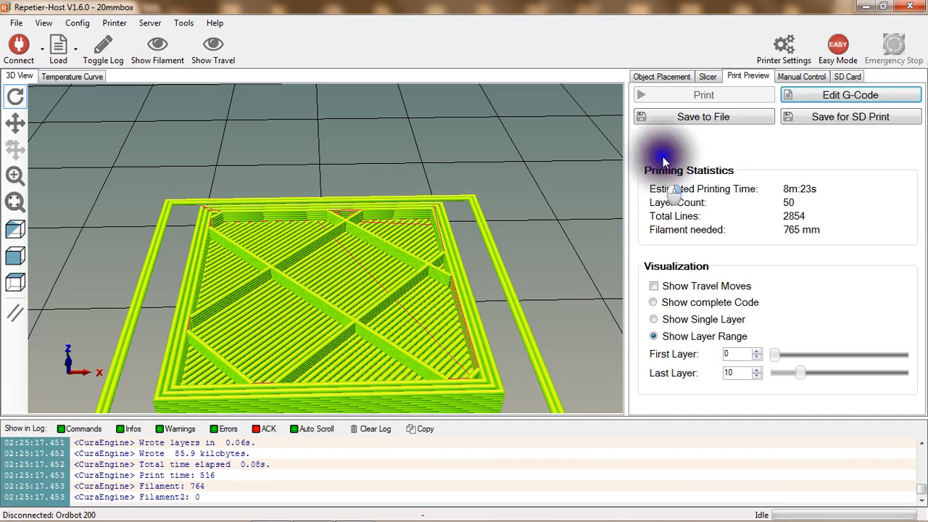
# Step: Set the infill density to 30% and slice the 20 mm box with CuraEngine
pyautogui.click(708, 76)
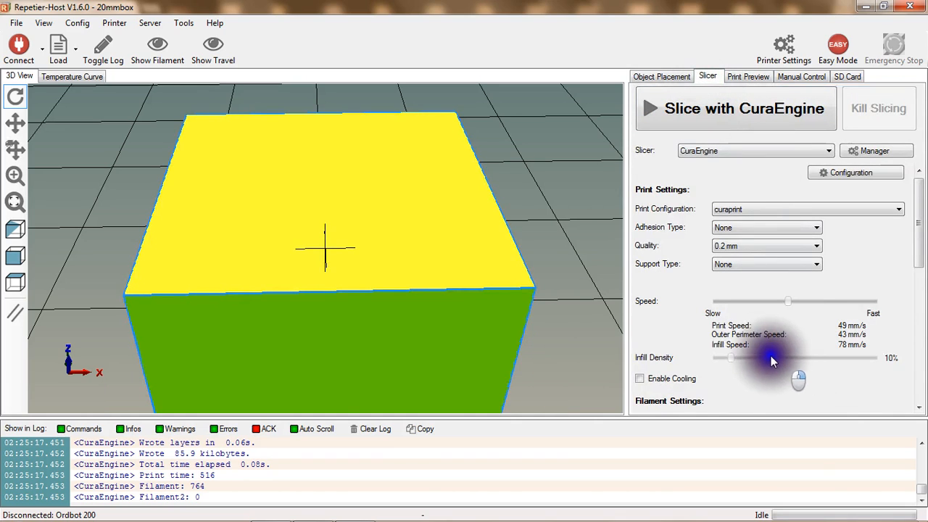
pyautogui.moveTo(732, 360); pyautogui.dragTo(766, 362)
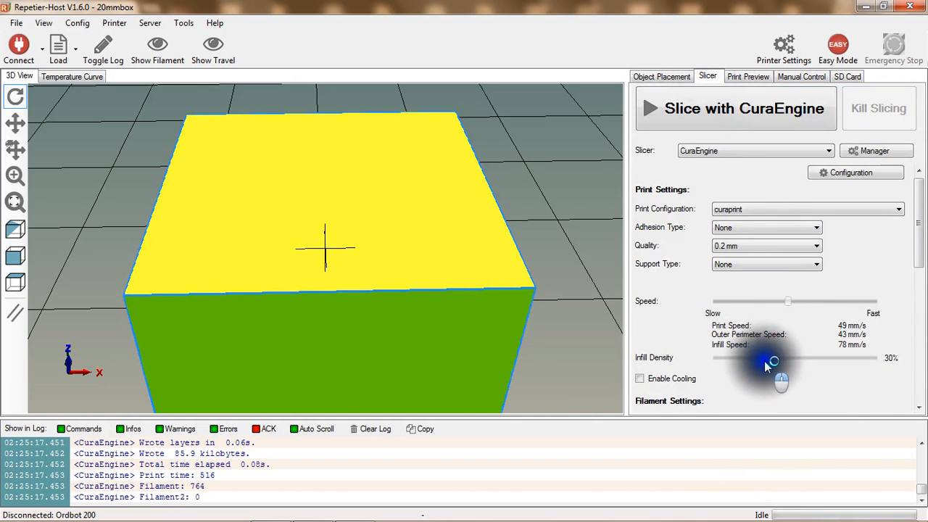
pyautogui.click(760, 103)
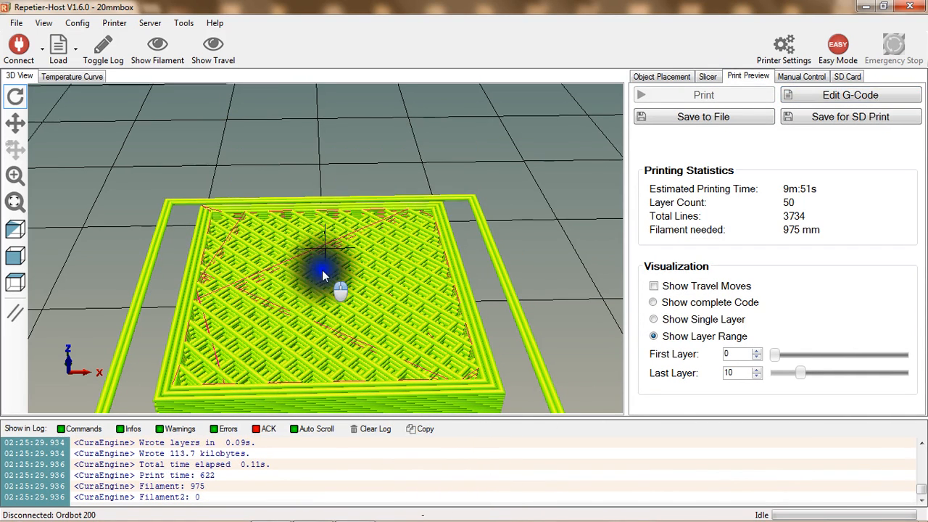
# Step: Examine the 30% infill structure of the sliced box up close and from several angles
pyautogui.moveTo(323, 274); pyautogui.dragTo(338, 232)
pyautogui.scroll(5, 334, 335)
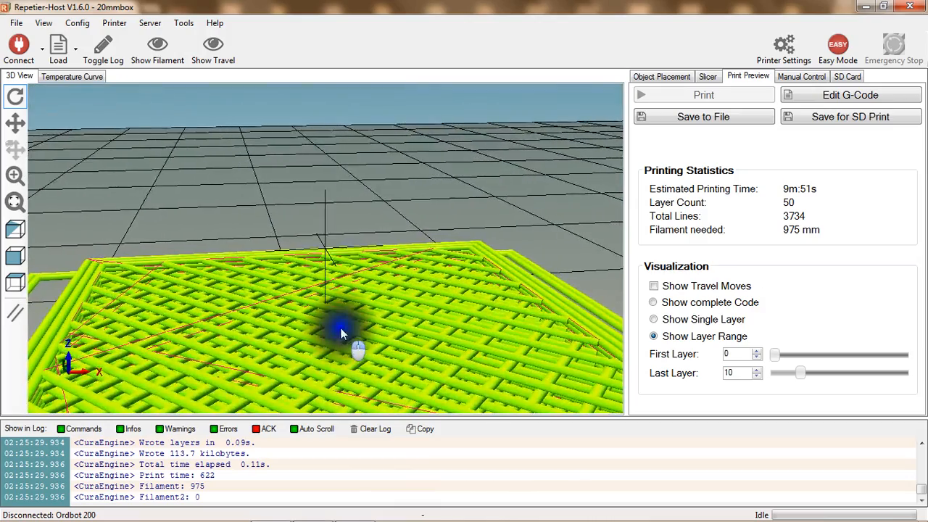
pyautogui.moveTo(342, 334); pyautogui.dragTo(356, 263)
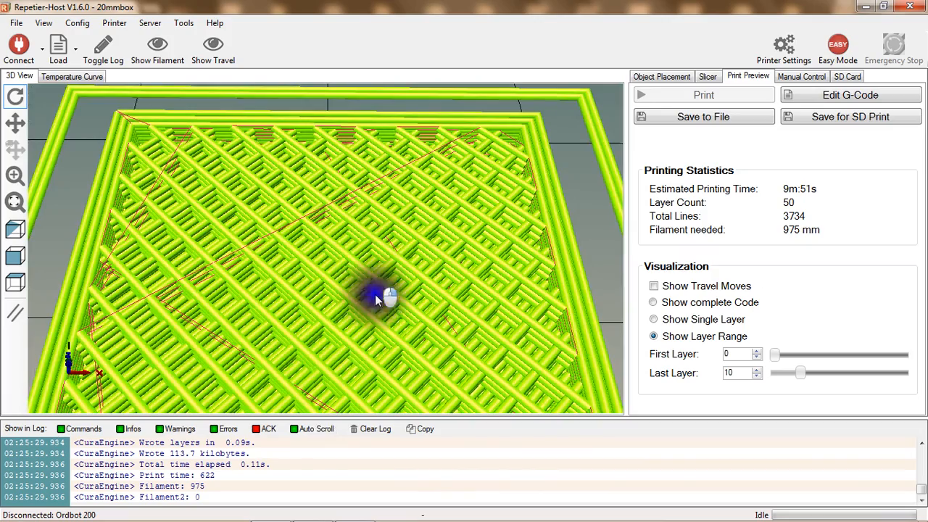
pyautogui.scroll(-5, 375, 300)
pyautogui.moveTo(356, 330); pyautogui.dragTo(359, 286)
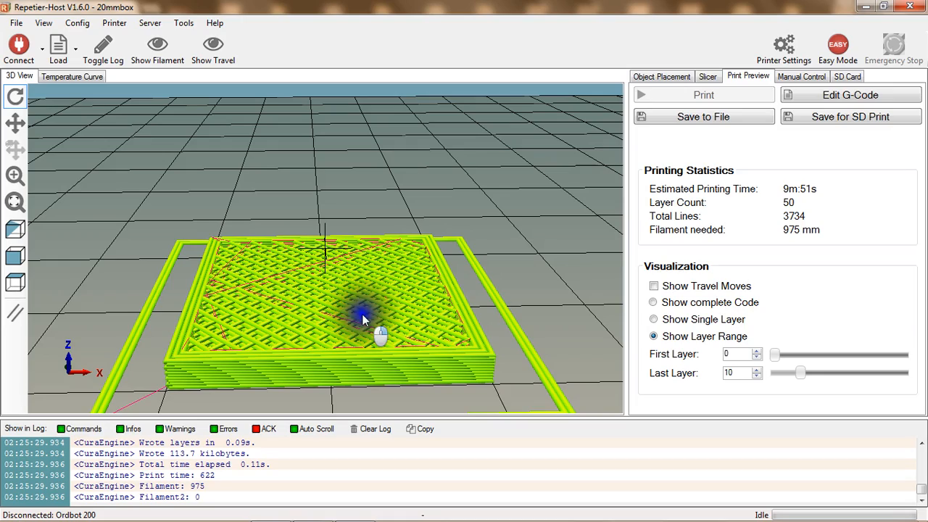
pyautogui.moveTo(356, 326); pyautogui.dragTo(332, 369)
pyautogui.scroll(2, 351, 358)
pyautogui.scroll(-3, 349, 307)
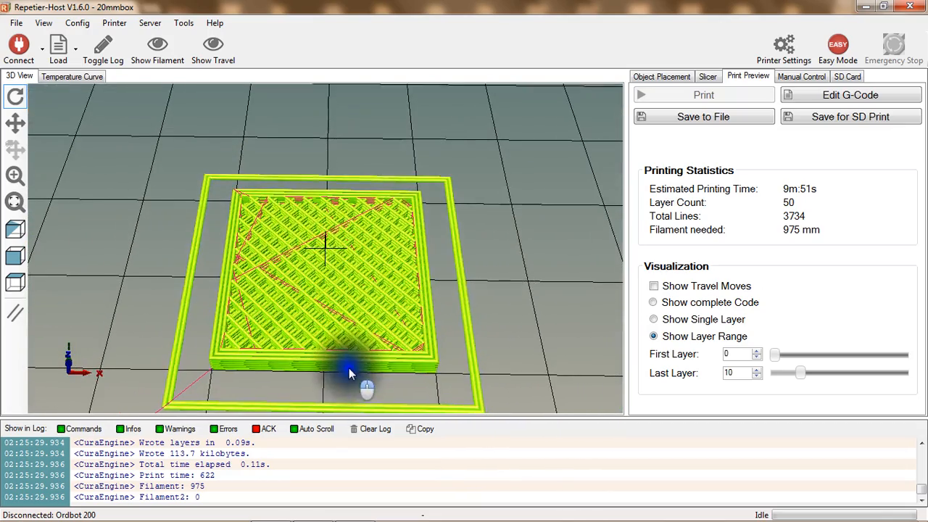
# Step: Set the infill density to 70%, slice the 20 mm box with CuraEngine and inspect its infill layers
pyautogui.click(708, 76)
pyautogui.moveTo(758, 359)
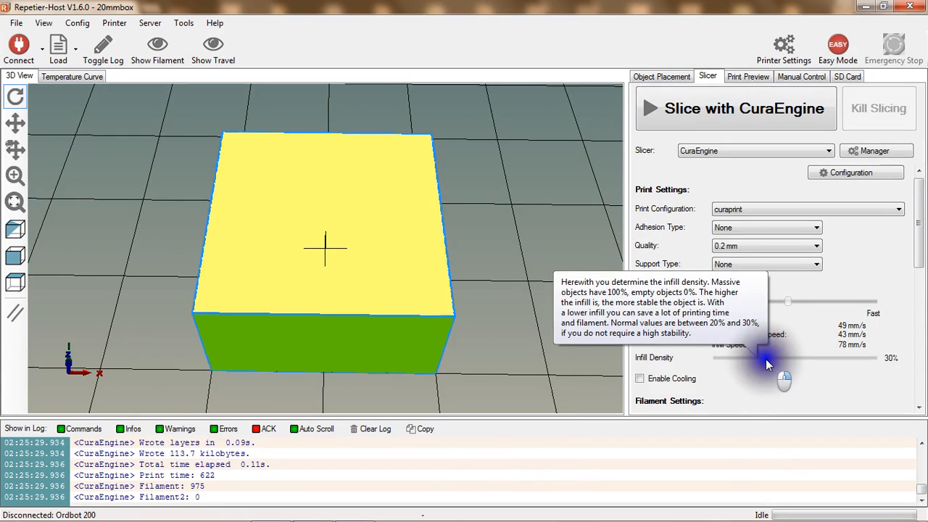
pyautogui.moveTo(765, 359); pyautogui.dragTo(827, 361)
pyautogui.click(775, 122)
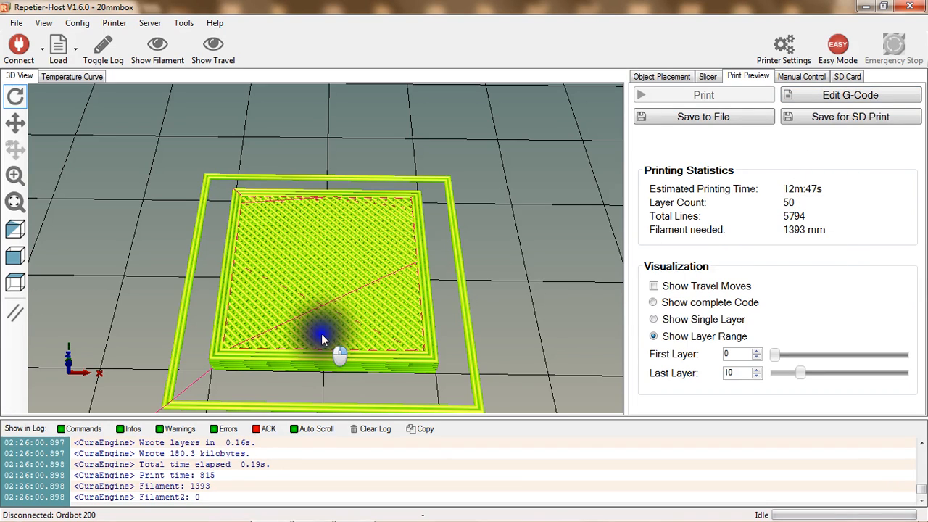
pyautogui.scroll(5, 324, 342)
pyautogui.moveTo(324, 342); pyautogui.dragTo(329, 382)
pyautogui.scroll(-5, 332, 327)
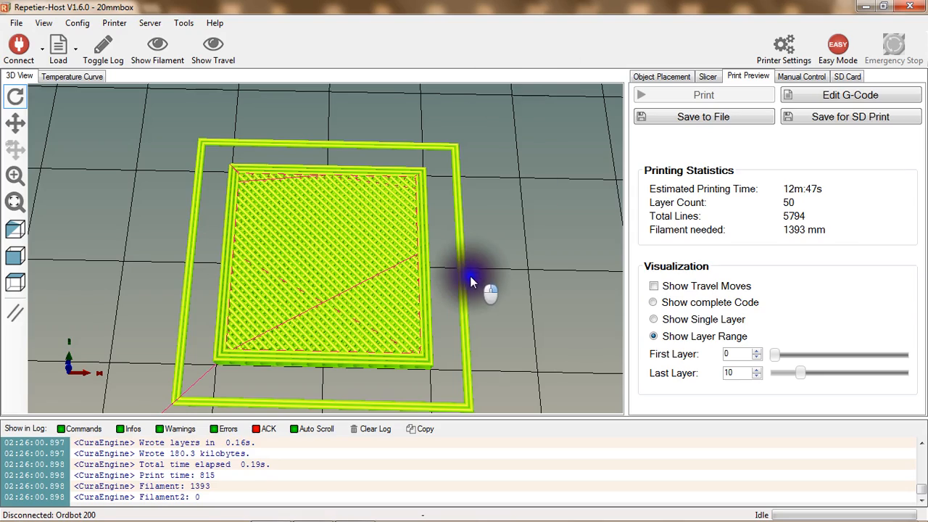
pyautogui.moveTo(472, 280); pyautogui.dragTo(481, 211)
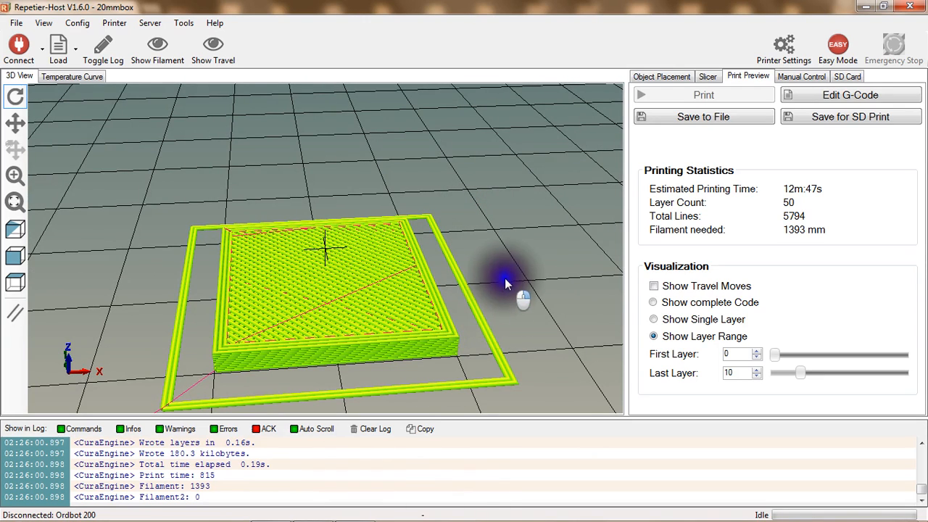
pyautogui.moveTo(503, 276); pyautogui.dragTo(491, 334)
pyautogui.scroll(-5, 490, 334)
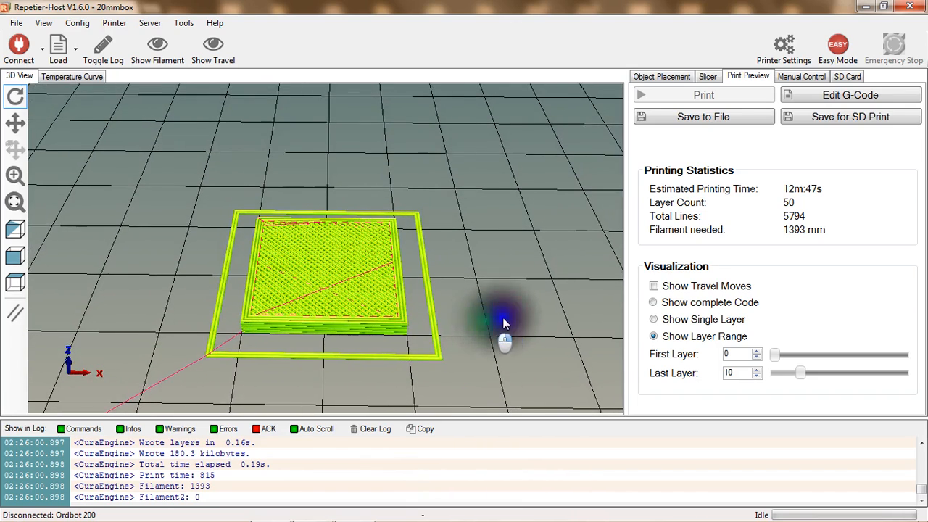
# Step: Enable cooling for the print and check the filament selected for Extruder 1
pyautogui.click(705, 76)
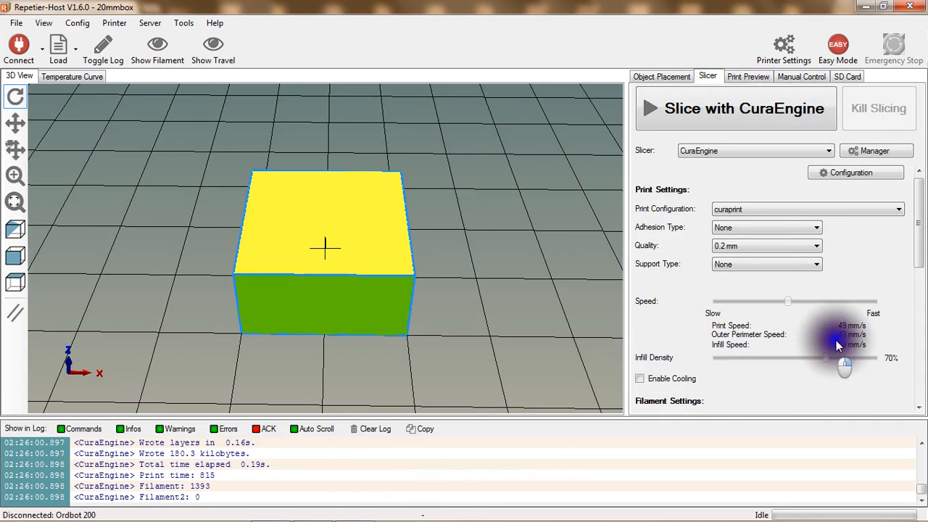
pyautogui.click(642, 380)
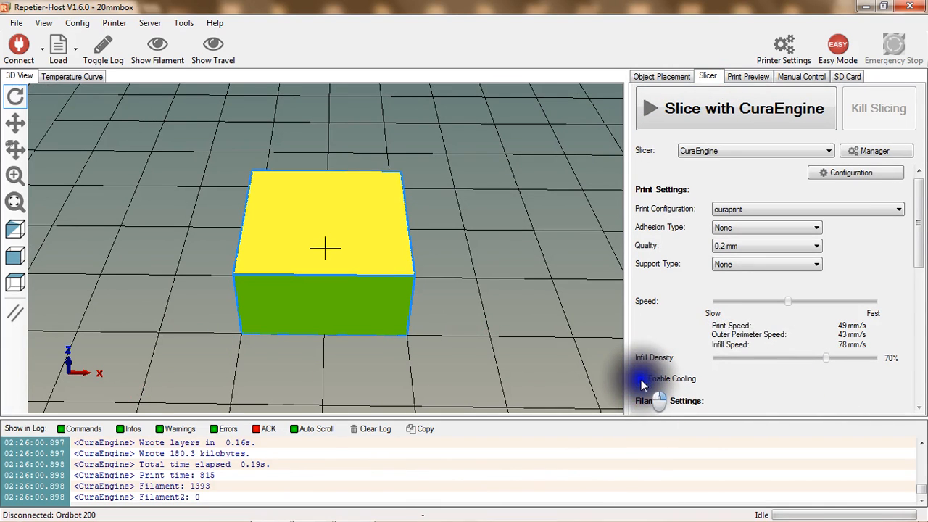
pyautogui.moveTo(920, 250); pyautogui.dragTo(920, 271)
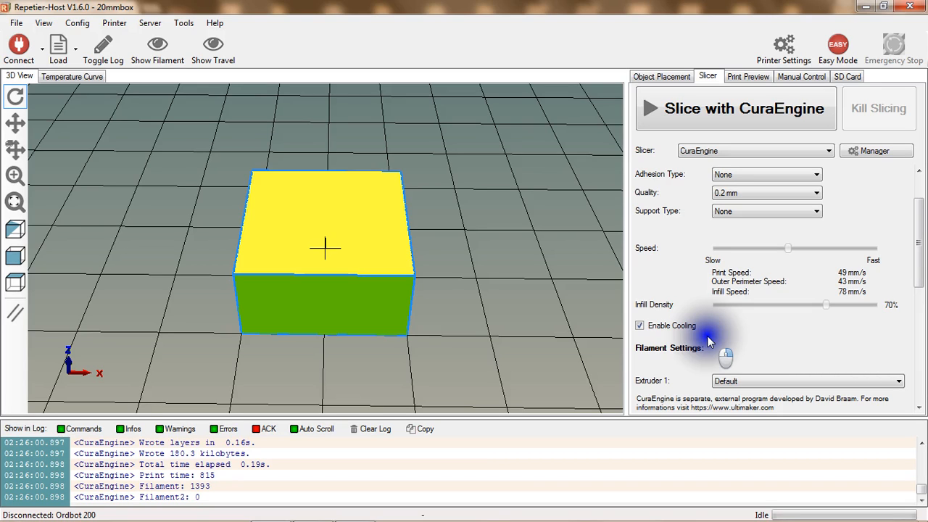
pyautogui.scroll(-4, 480, 264)
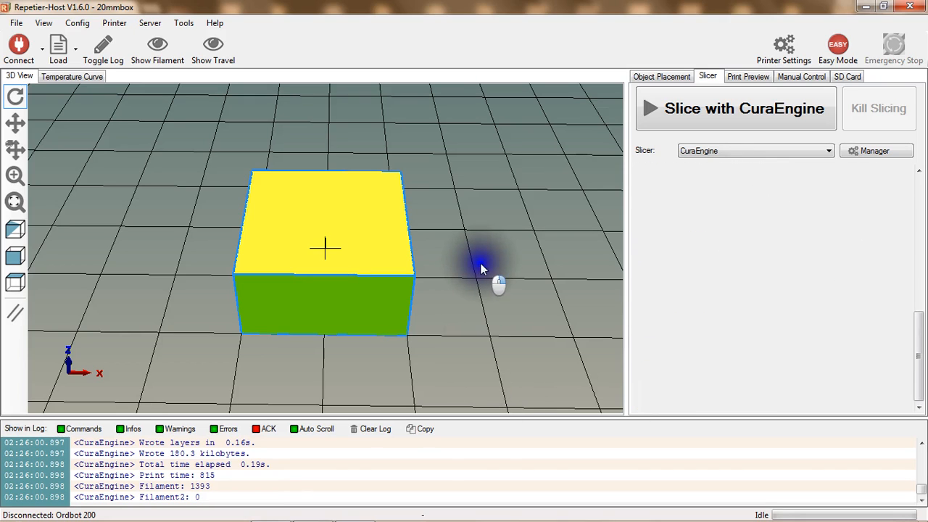
pyautogui.scroll(5, 482, 266)
pyautogui.moveTo(919, 242); pyautogui.dragTo(919, 295)
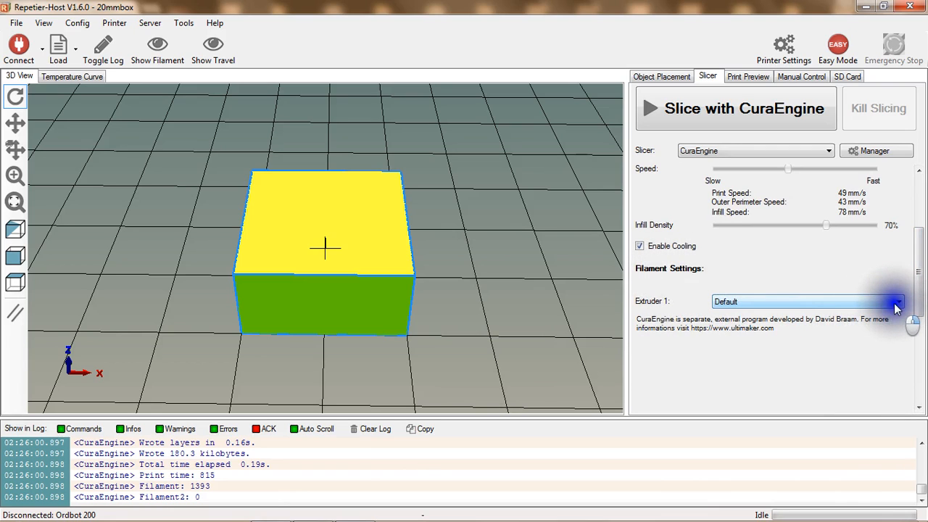
pyautogui.moveTo(915, 269); pyautogui.dragTo(921, 197)
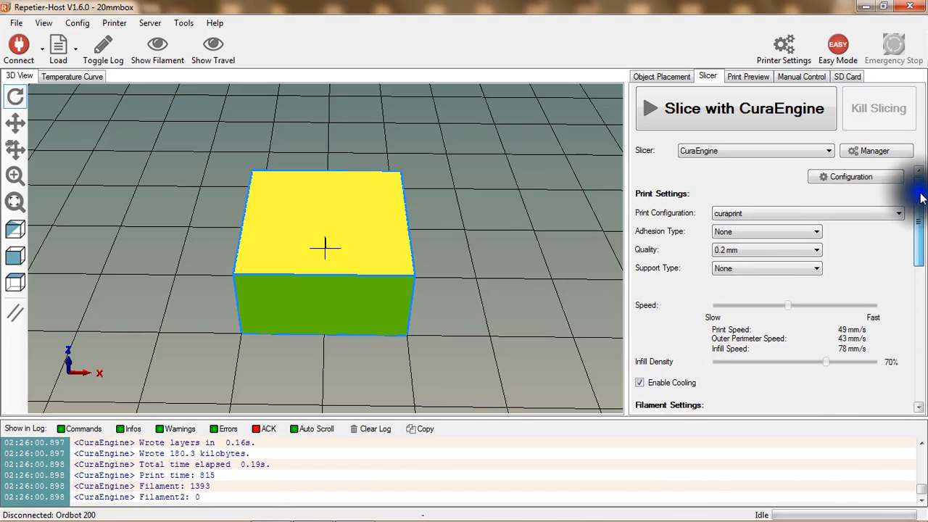
# Step: Review the Default filament's diameter, temperature and cooling settings in the CuraEngine configuration and close it
pyautogui.click(846, 179)
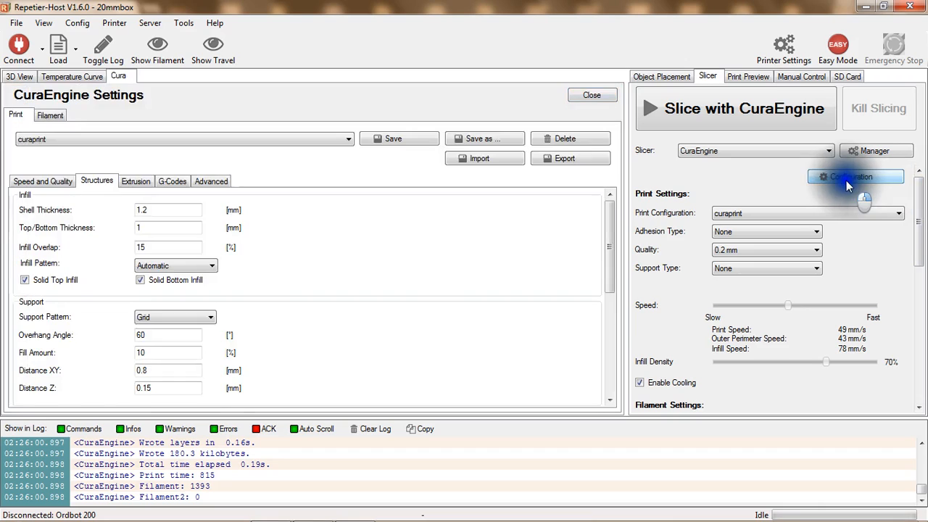
pyautogui.click(50, 113)
pyautogui.click(41, 139)
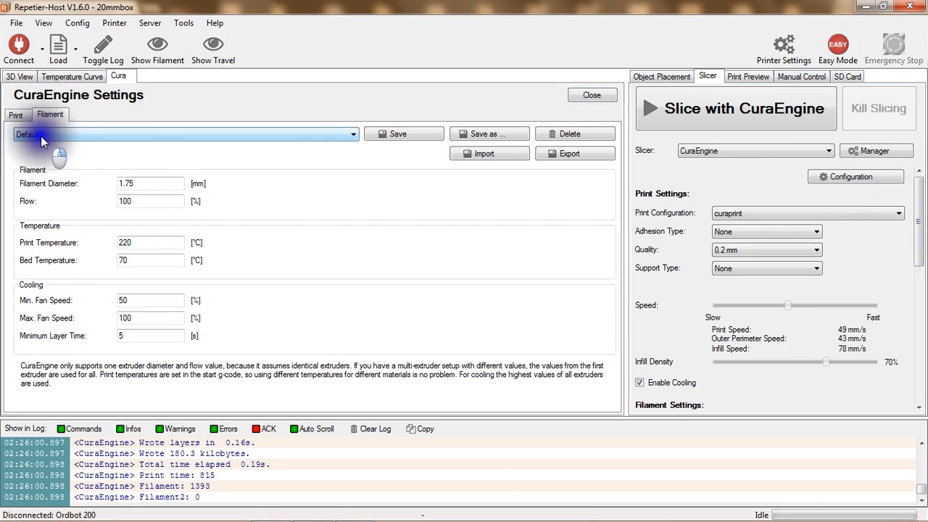
pyautogui.click(592, 96)
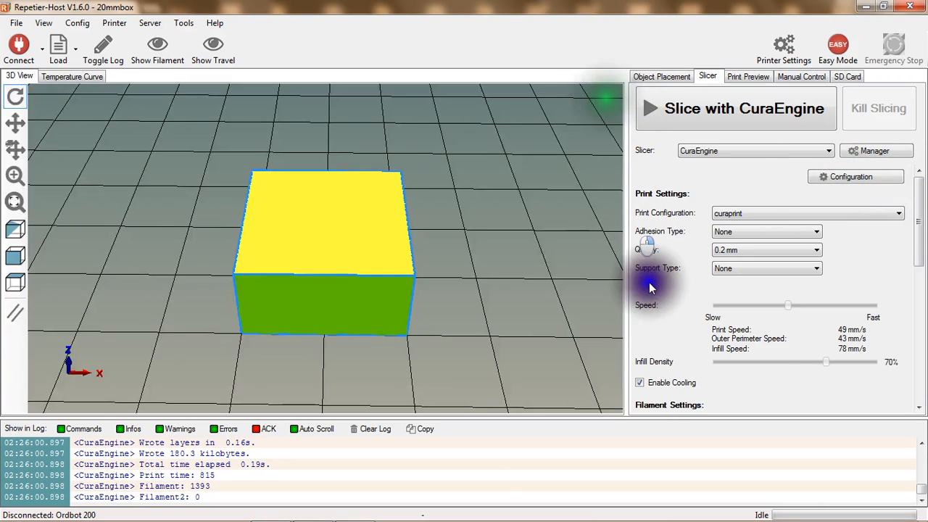
# Step: Select the Default filament for Extruder 1 and slice the 20 mm box with CuraEngine
pyautogui.moveTo(918, 220); pyautogui.dragTo(920, 269)
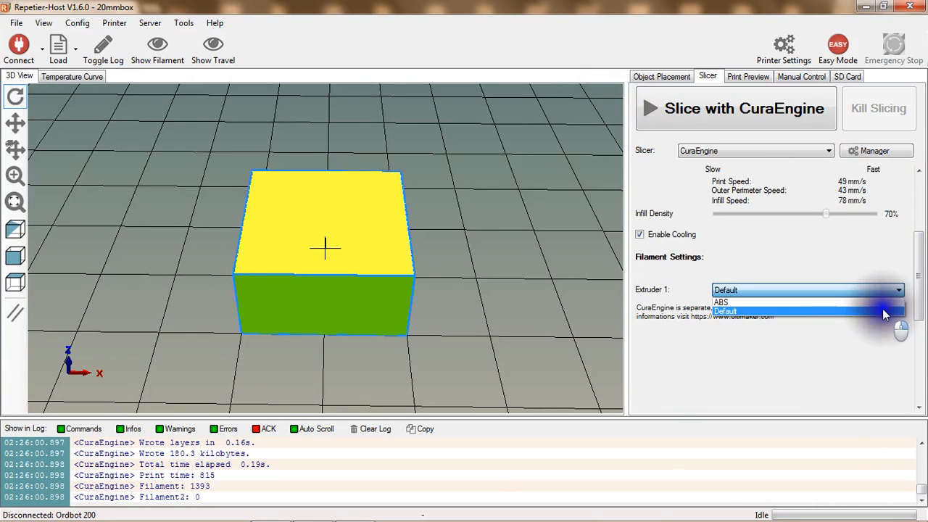
pyautogui.click(883, 305)
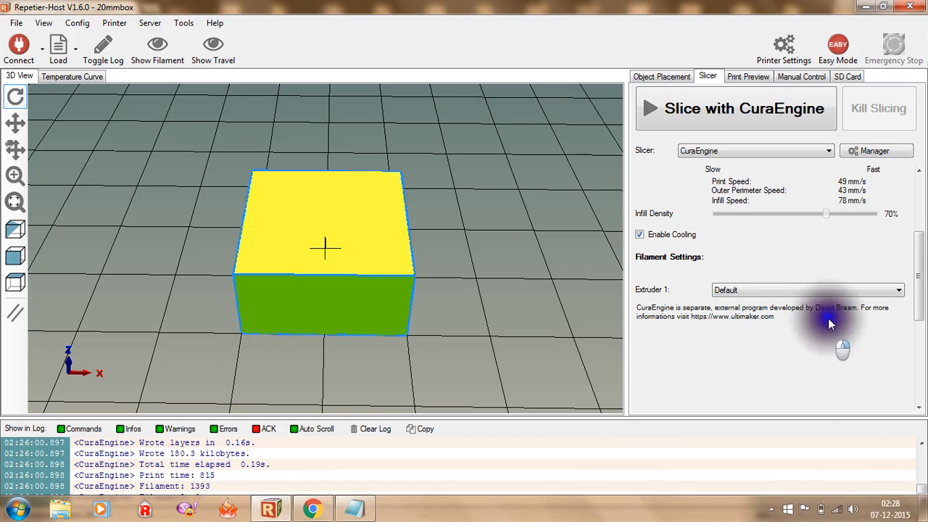
pyautogui.click(790, 120)
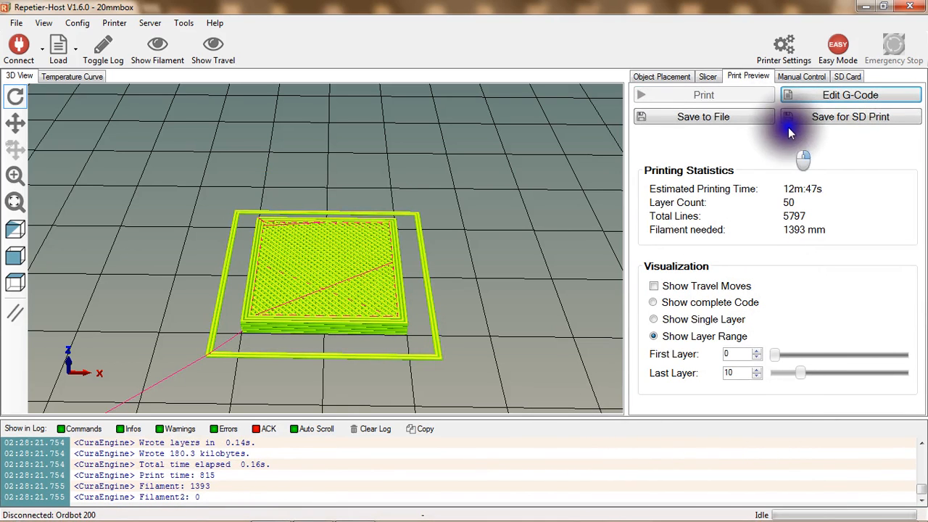
# Step: Show the complete code with travel moves in the print preview and inspect the whole sliced box
pyautogui.click(654, 302)
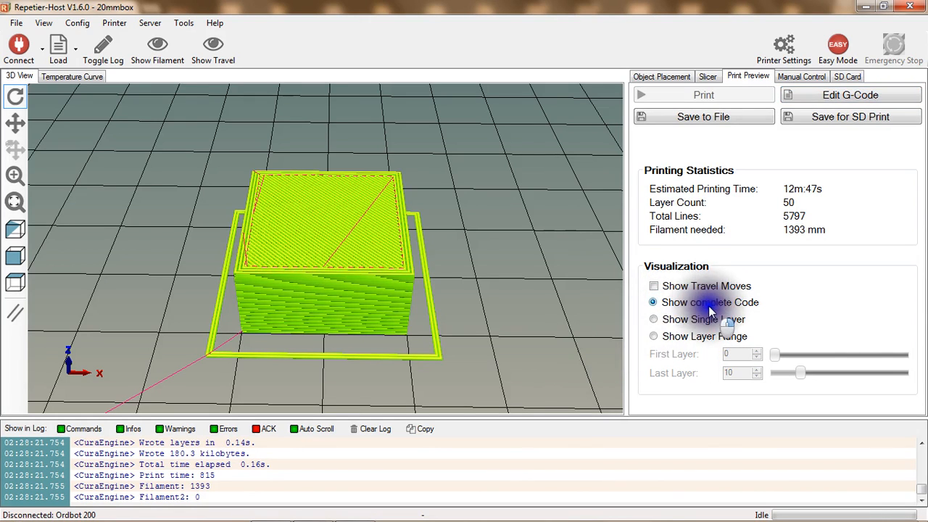
pyautogui.click(654, 287)
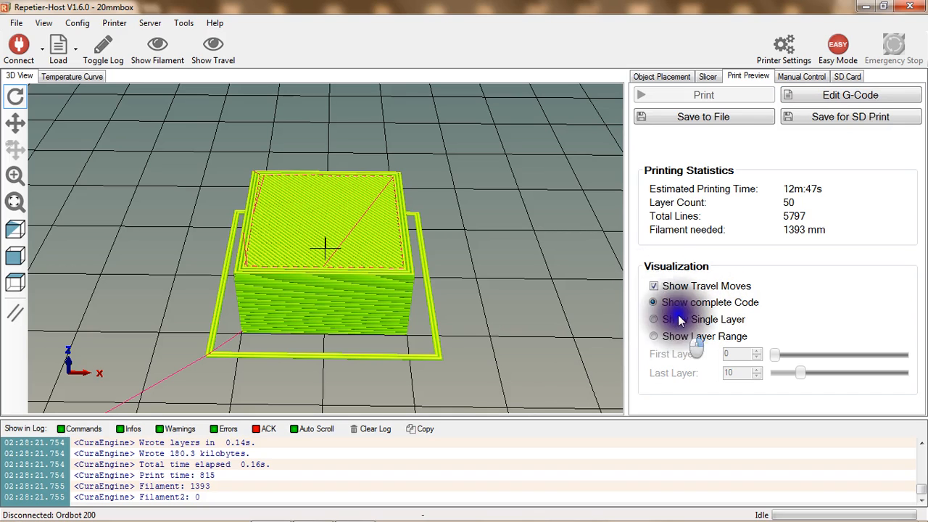
pyautogui.moveTo(366, 315)
pyautogui.mouseDown()
pyautogui.moveTo(367, 287)
pyautogui.moveTo(356, 274)
pyautogui.moveTo(356, 314)
pyautogui.moveTo(360, 306)
pyautogui.mouseUp()
pyautogui.scroll(5, 364, 295)
pyautogui.scroll(-6, 360, 305)
pyautogui.scroll(-6, 352, 304)
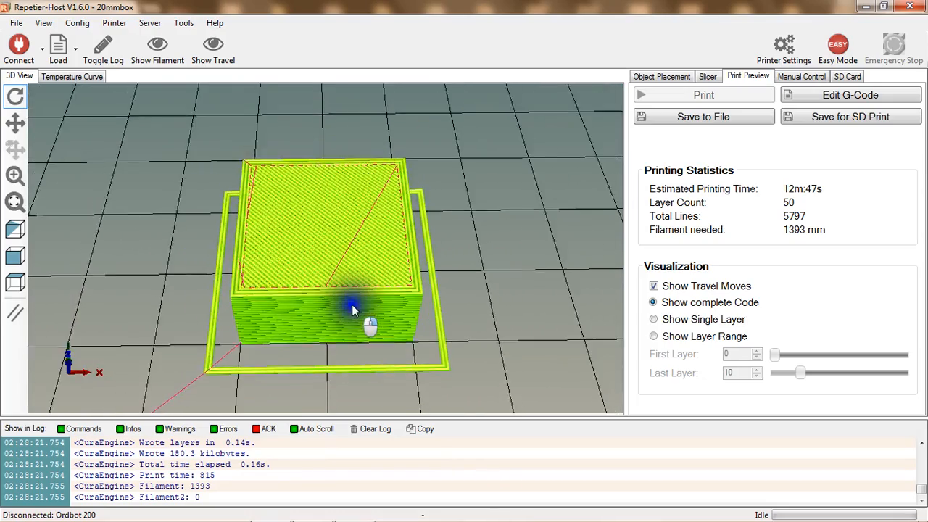
pyautogui.moveTo(349, 301); pyautogui.dragTo(351, 287)
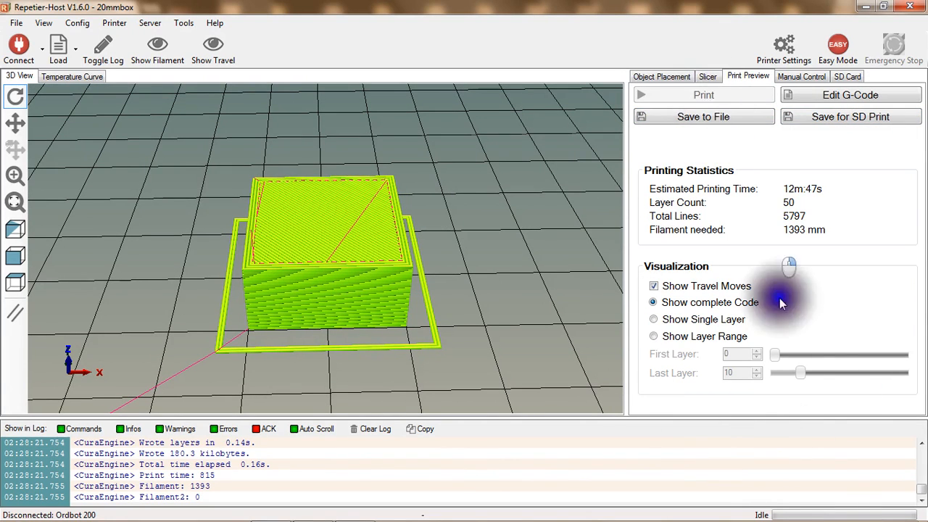
# Step: Look over the manual printer controls and the SD card view, and return to the print preview
pyautogui.moveTo(829, 513)
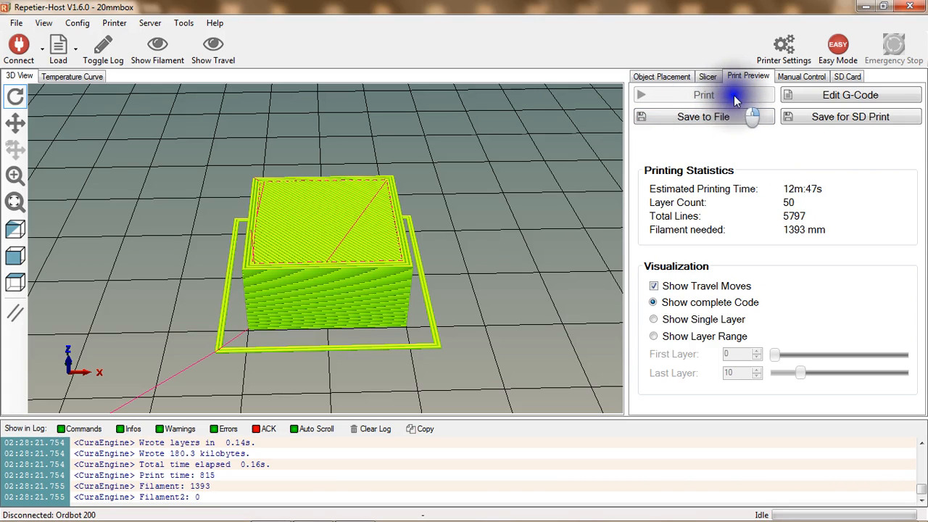
pyautogui.moveTo(879, 519)
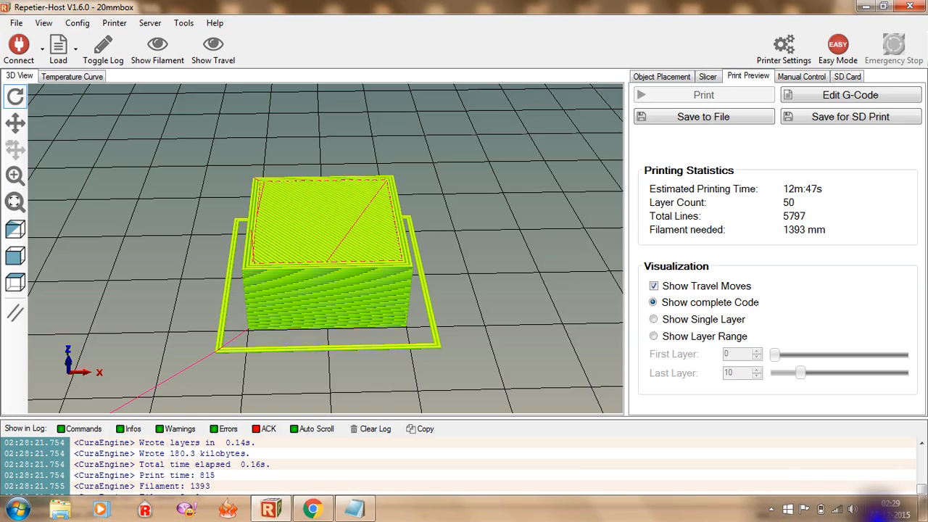
pyautogui.click(797, 77)
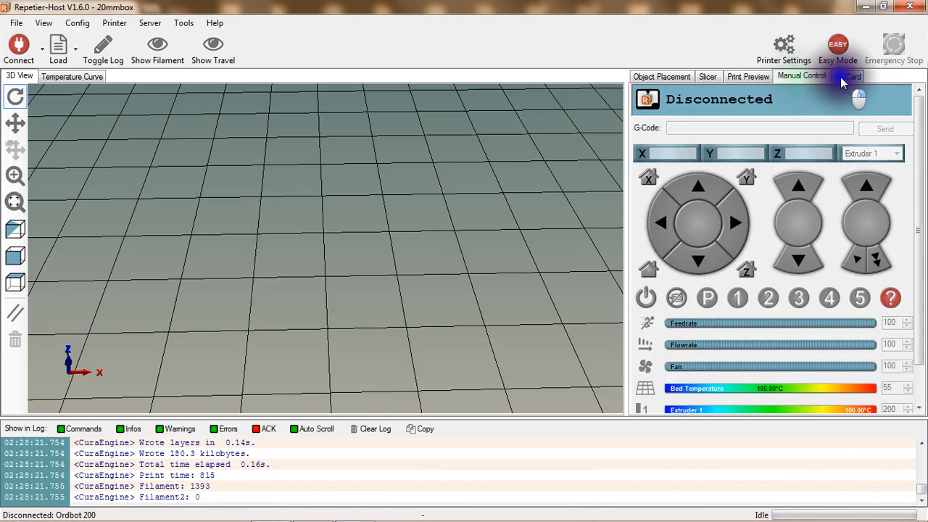
pyautogui.click(848, 77)
pyautogui.click(747, 79)
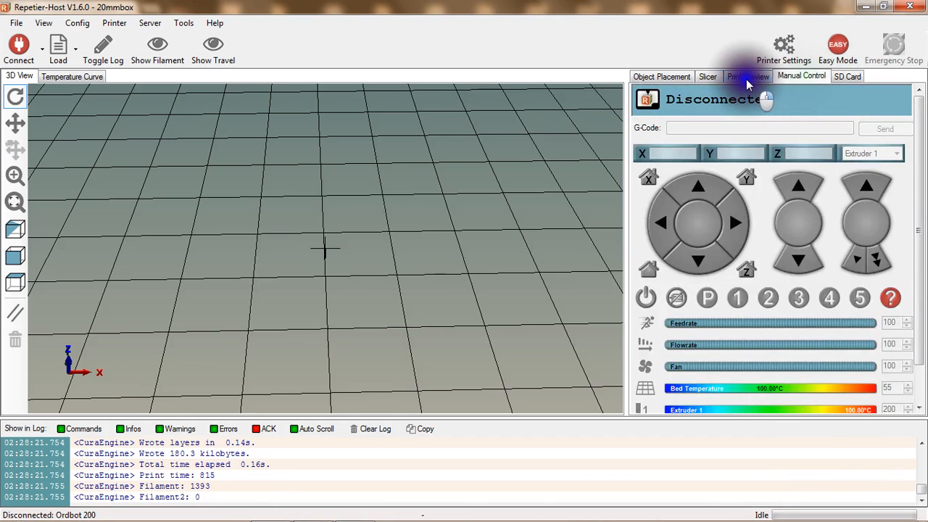